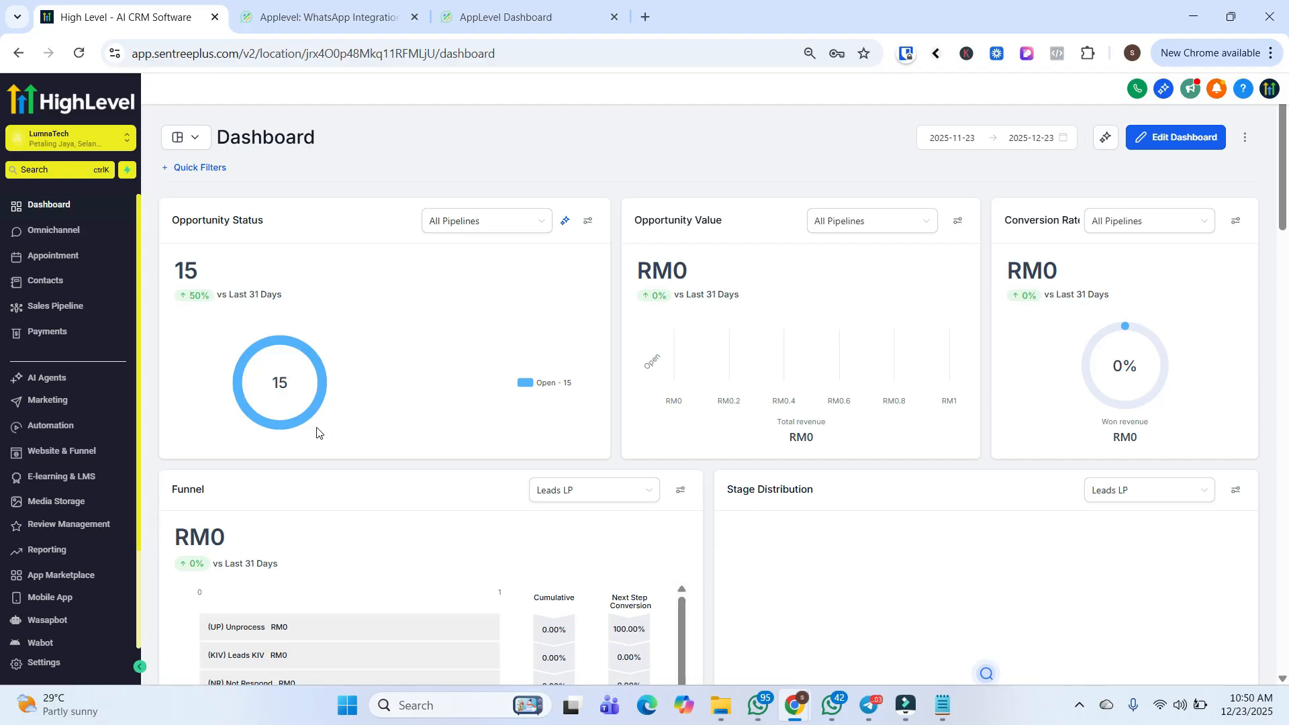
# Open the WhatsApp settings of the LumnaTech sub-account.
pyautogui.click(97, 668)
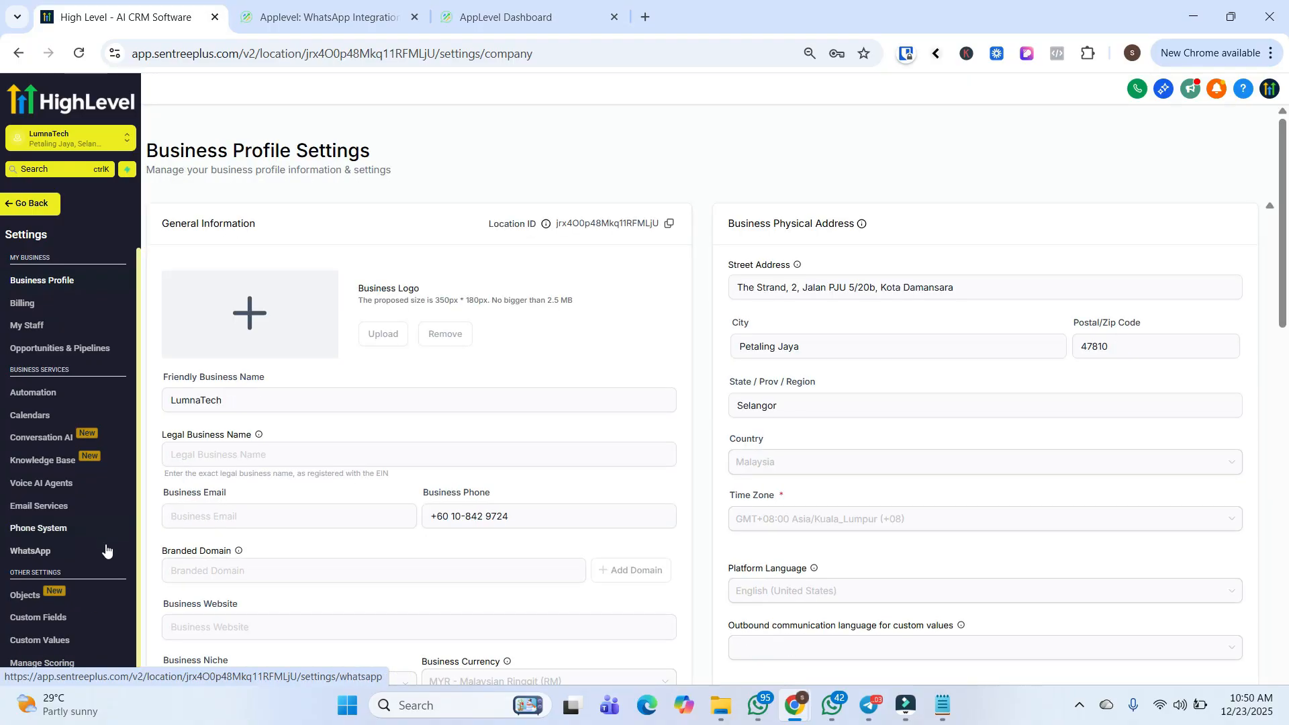
pyautogui.click(27, 203)
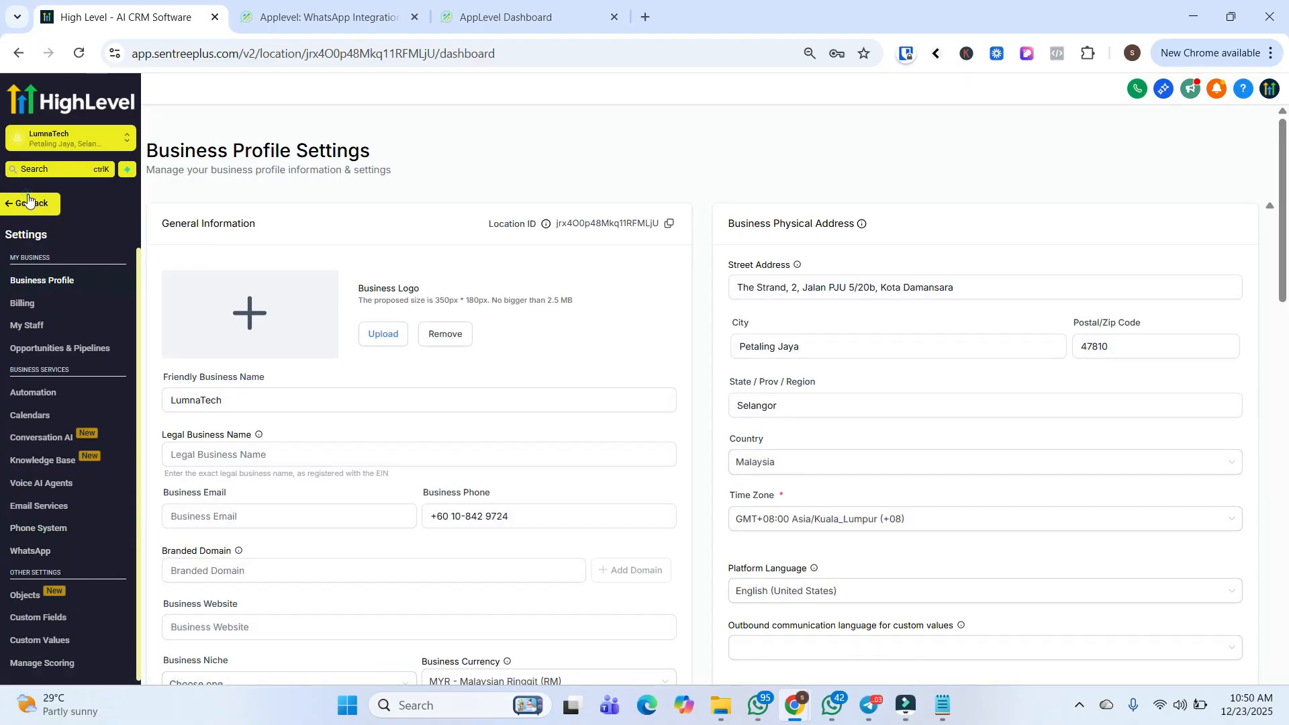
pyautogui.click(87, 661)
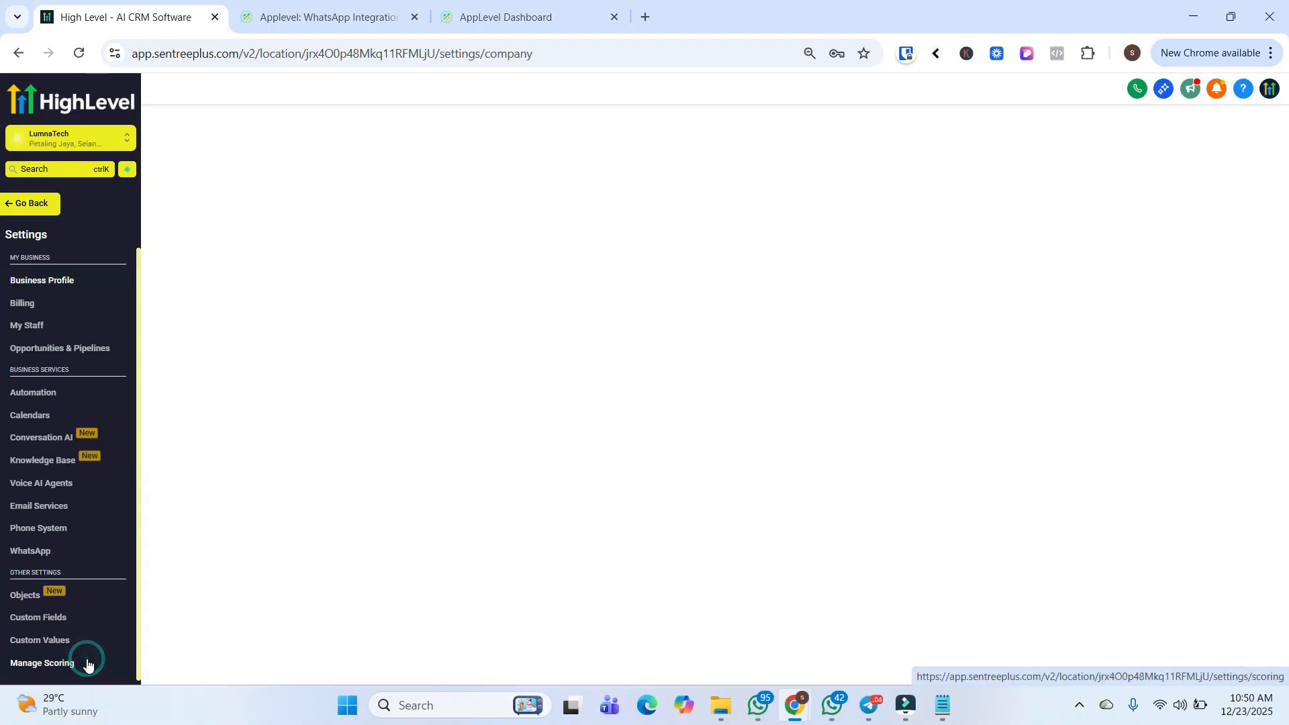
pyautogui.click(44, 550)
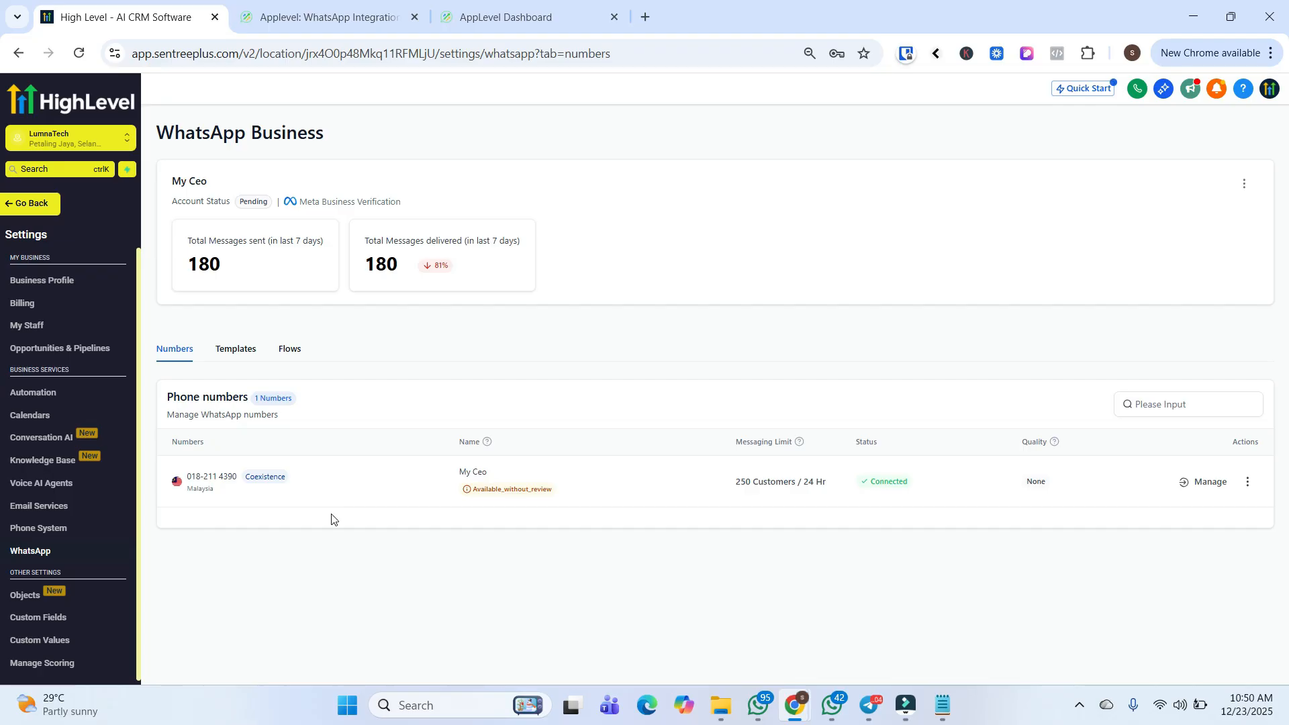
# Review the connected phone numbers and the message templates in the WhatsApp Business settings, ending on the templates.
pyautogui.click(246, 355)
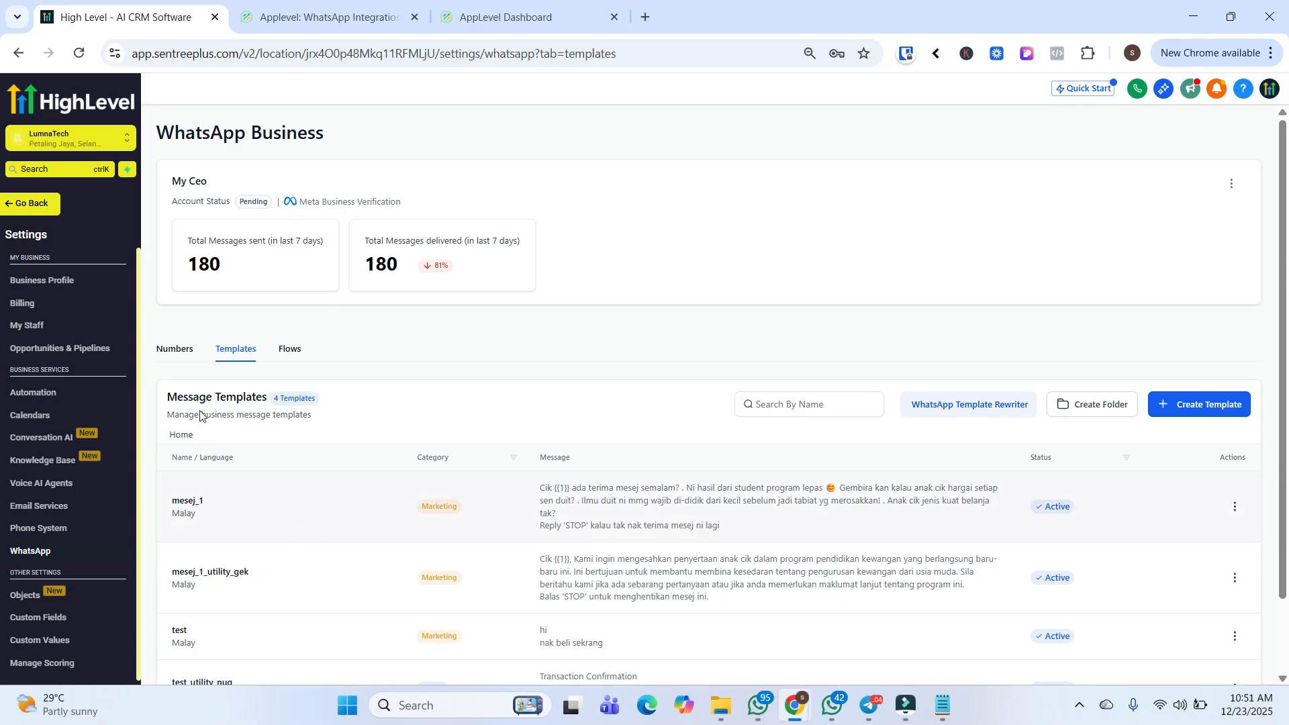
pyautogui.click(178, 349)
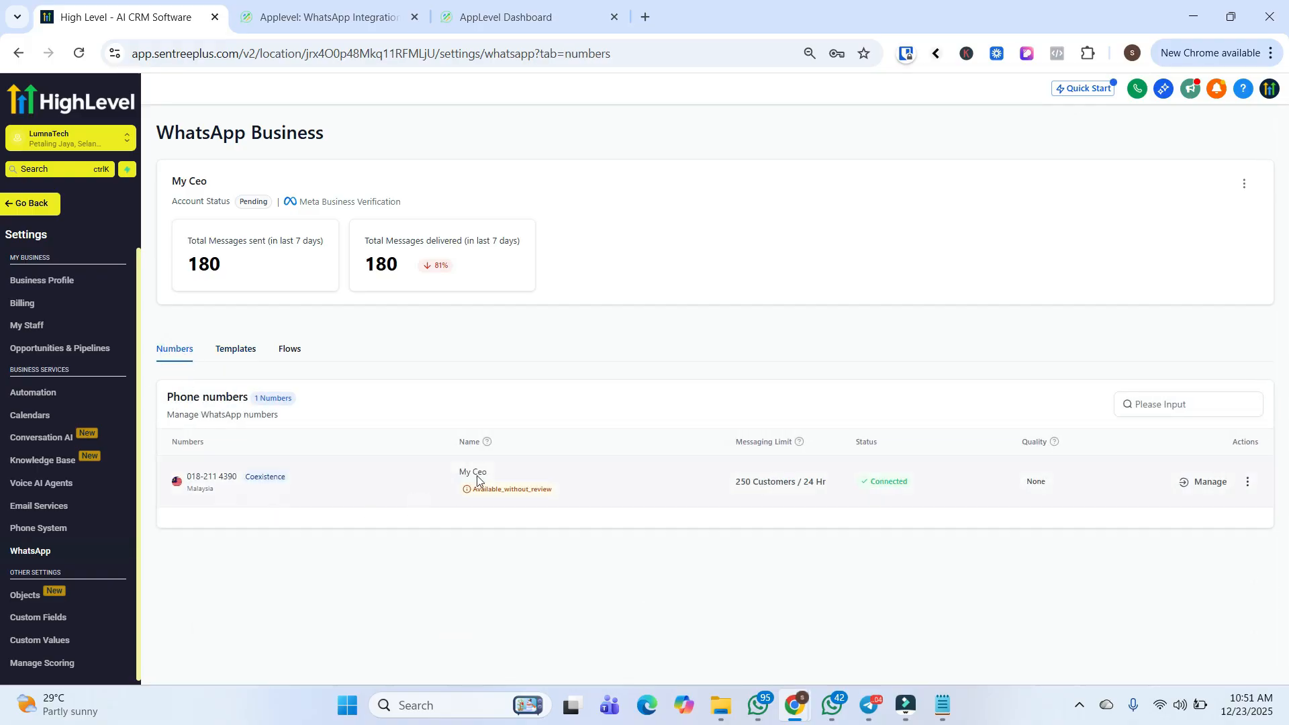
pyautogui.click(300, 485)
pyautogui.click(241, 355)
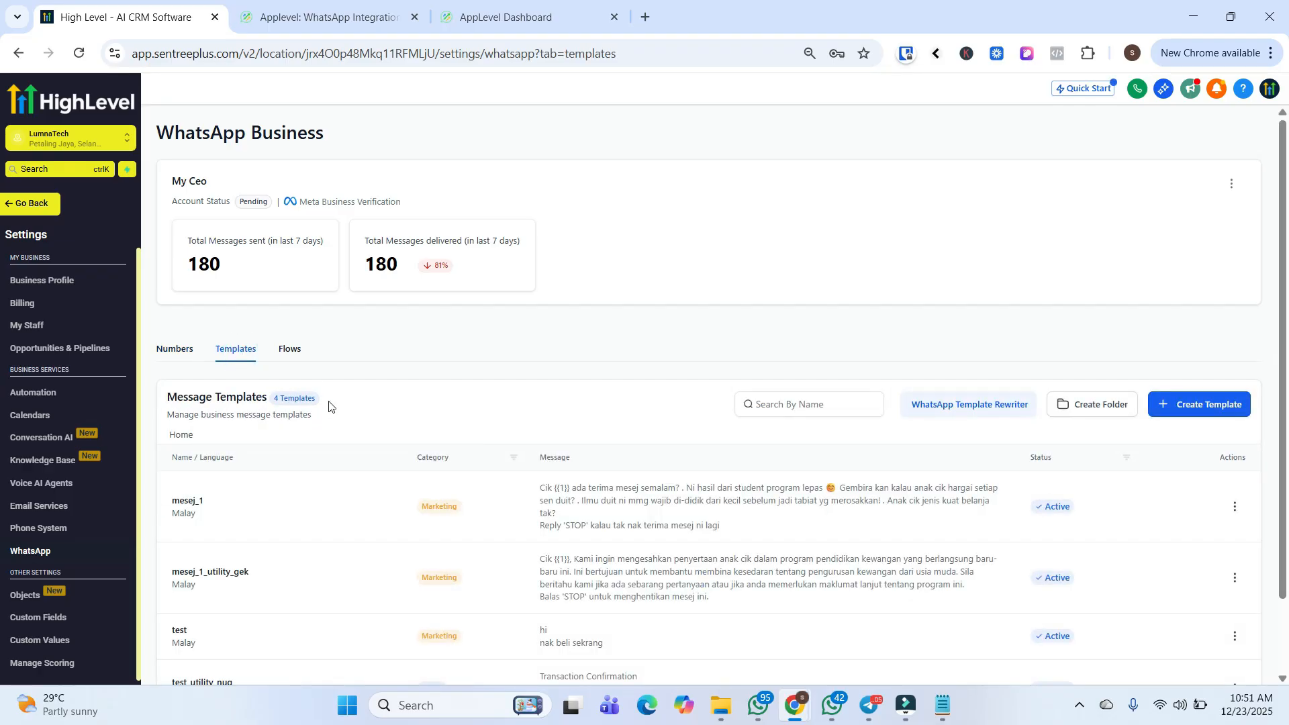
# Open a blank message template, examine its category options and its header, body, footer and button fields, and return to the template list.
pyautogui.click(1199, 401)
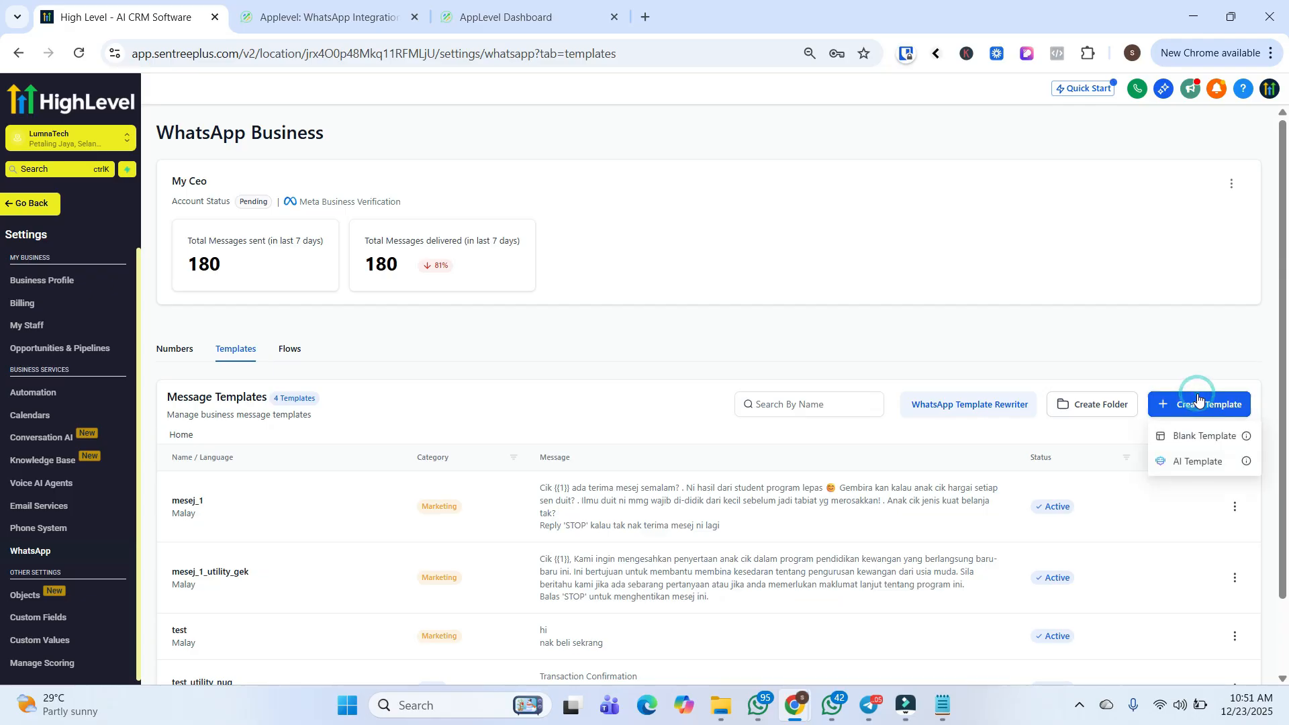
pyautogui.click(1201, 437)
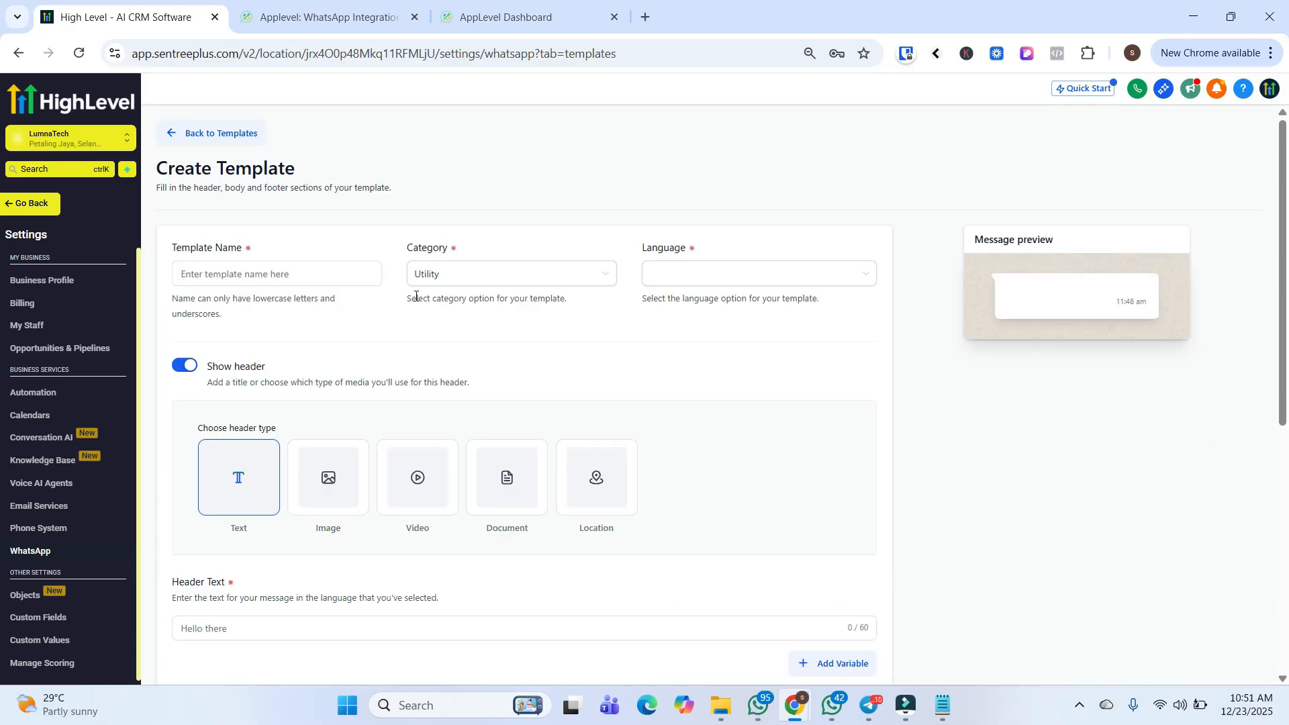
pyautogui.scroll(-5, 351, 277)
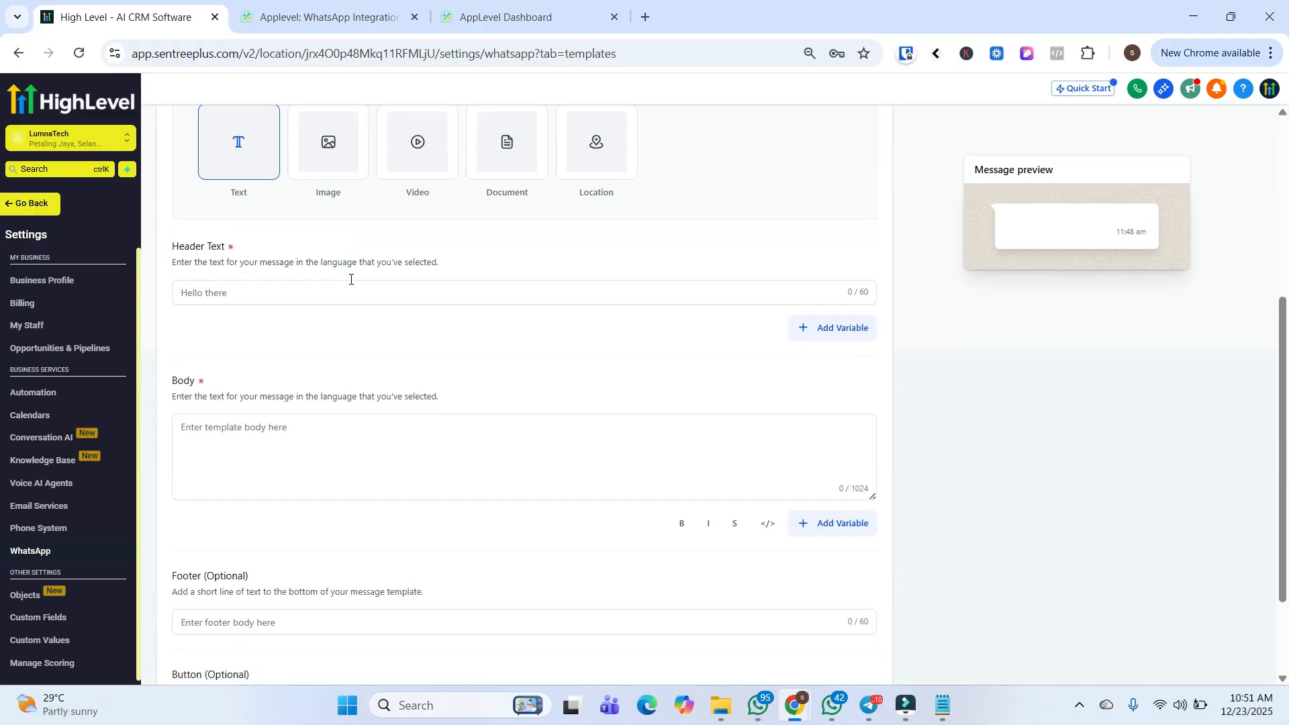
pyautogui.scroll(-2, 351, 278)
pyautogui.scroll(7, 359, 358)
pyautogui.click(460, 276)
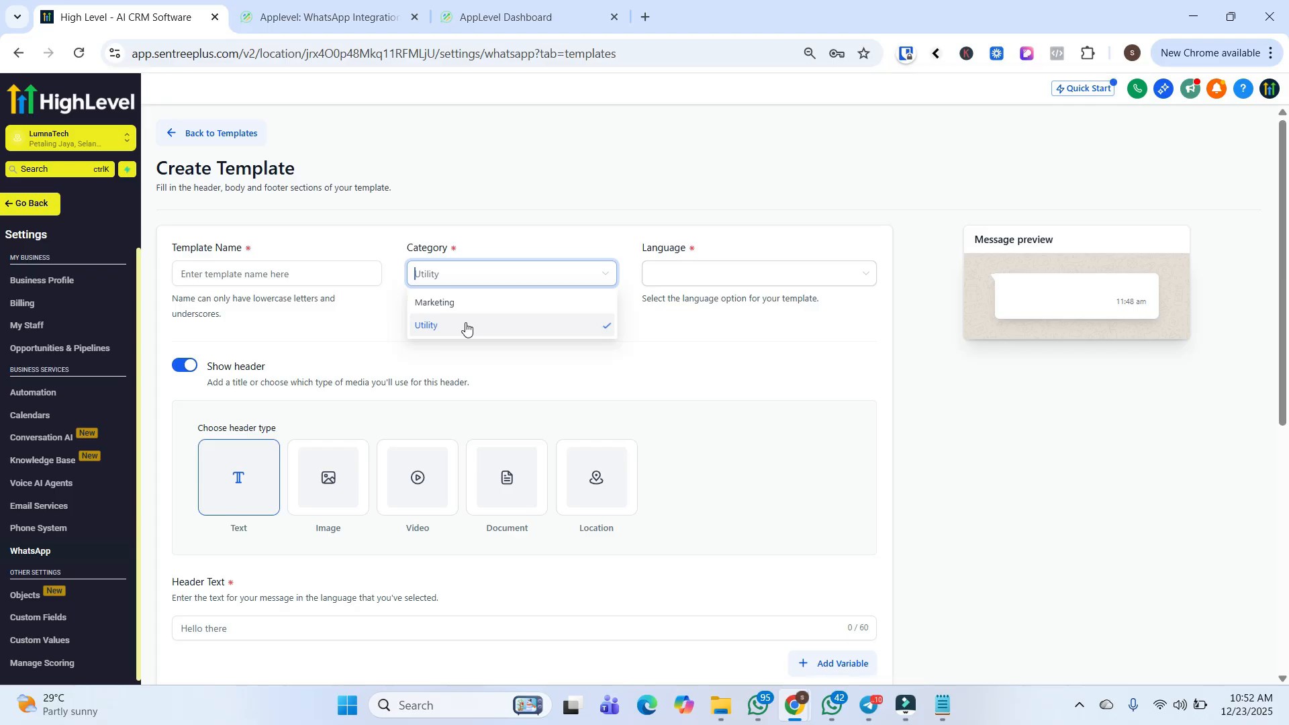
pyautogui.scroll(-7, 374, 342)
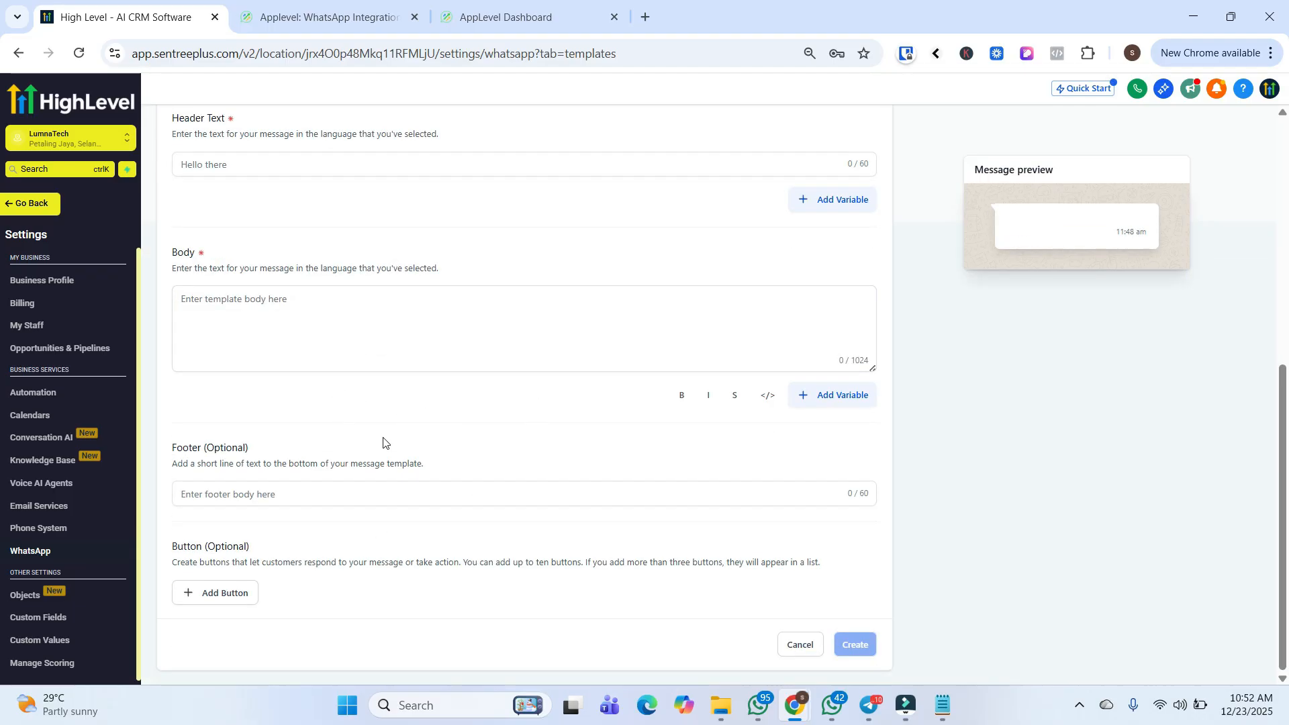
pyautogui.scroll(7, 456, 502)
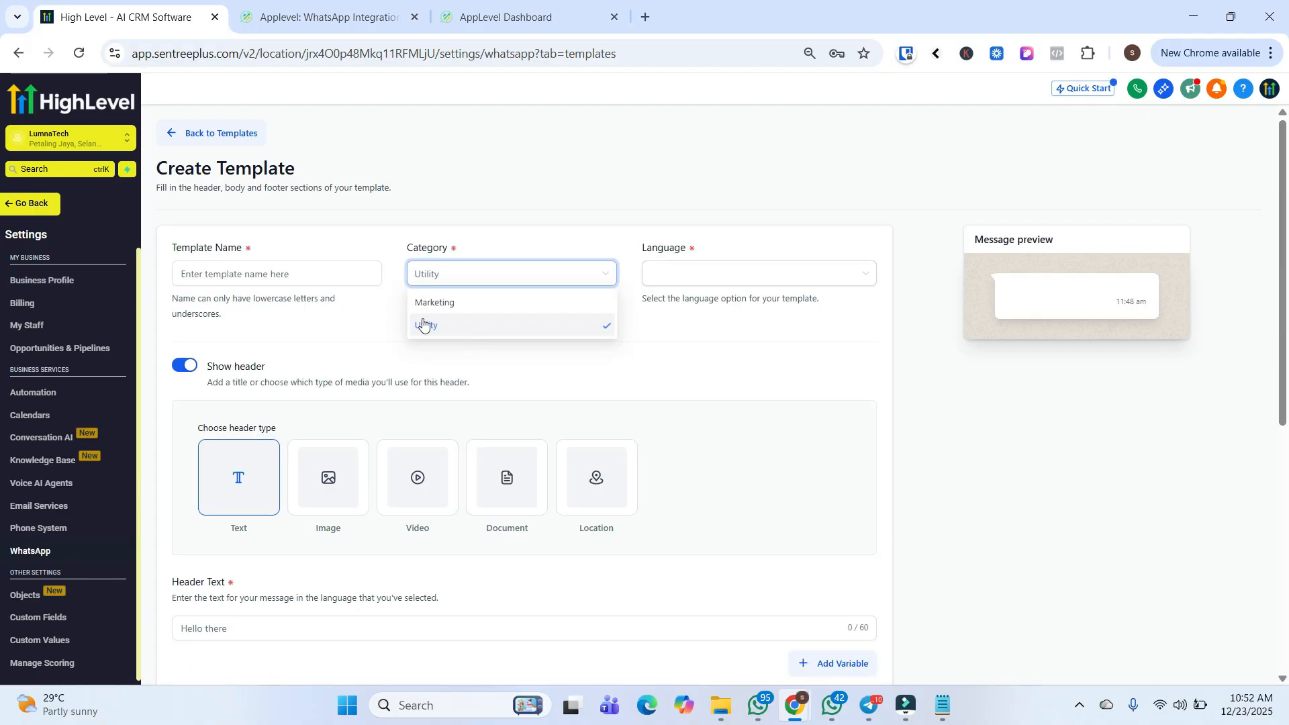
pyautogui.click(221, 144)
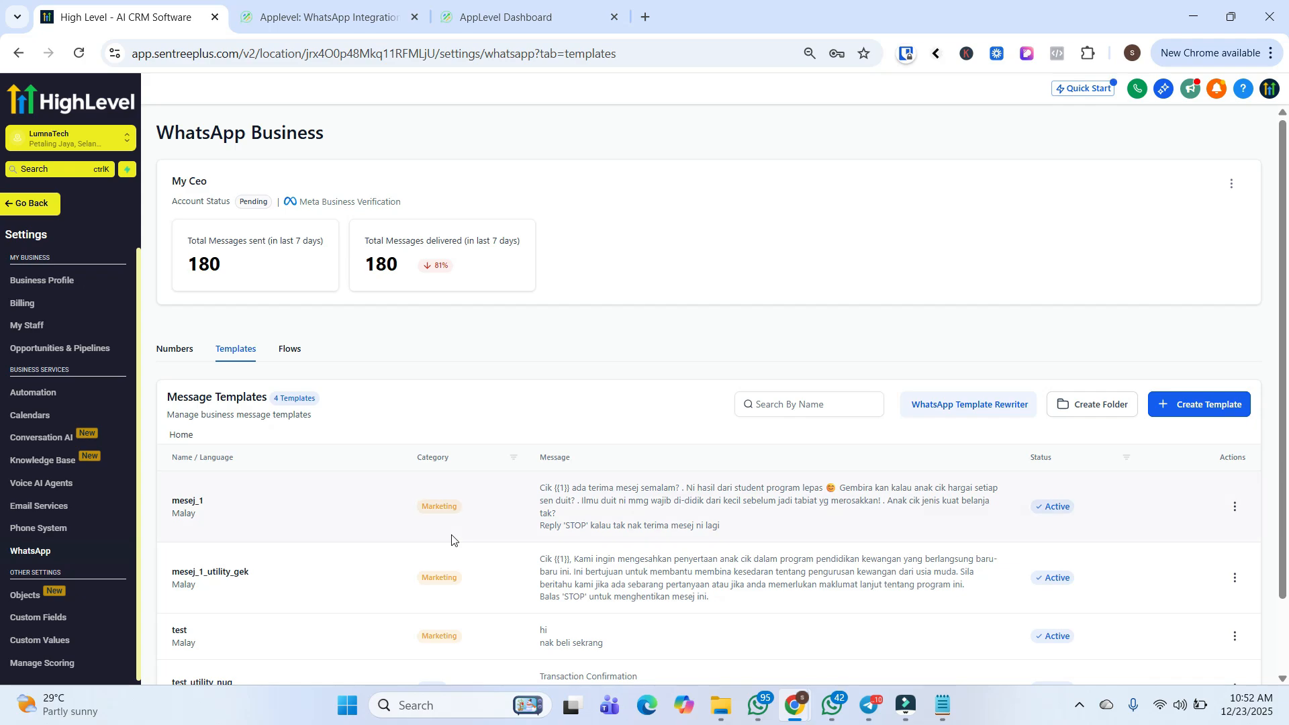
# Examine the category, message text and status of the listed templates, and view the WhatsApp Flows section.
pyautogui.scroll(-2, 500, 530)
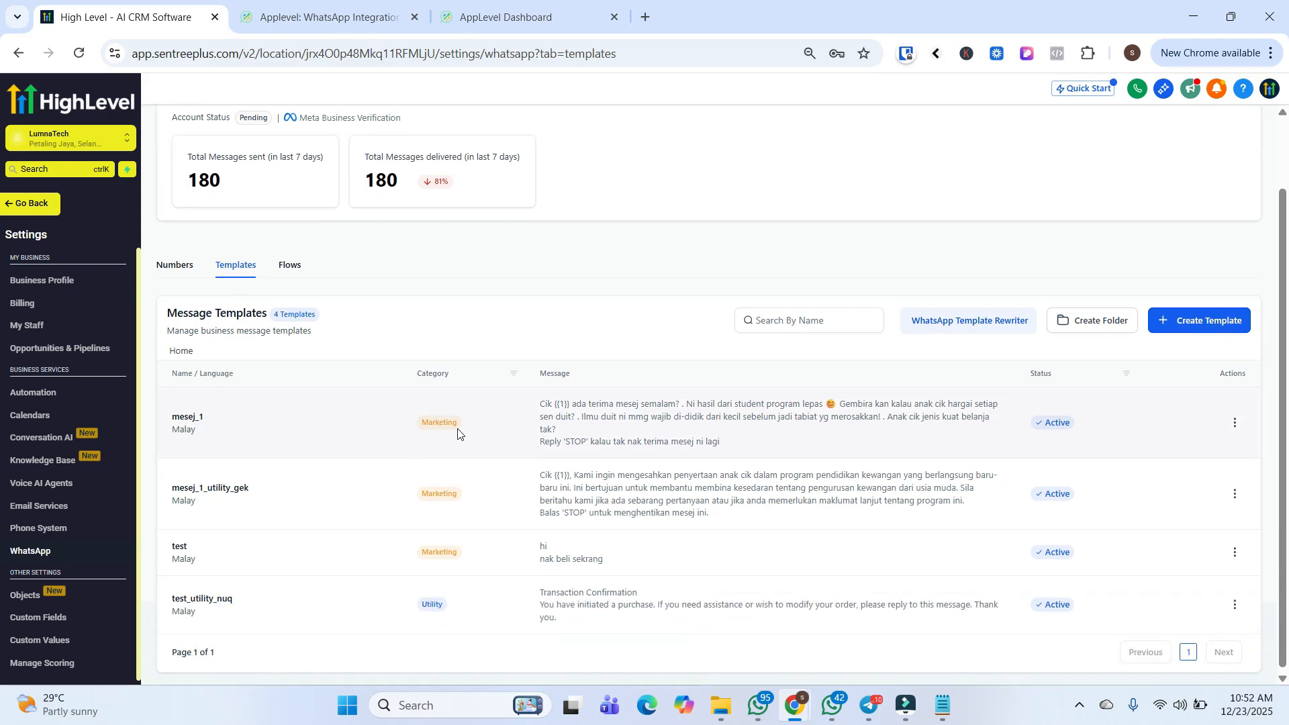
pyautogui.doubleClick(441, 423)
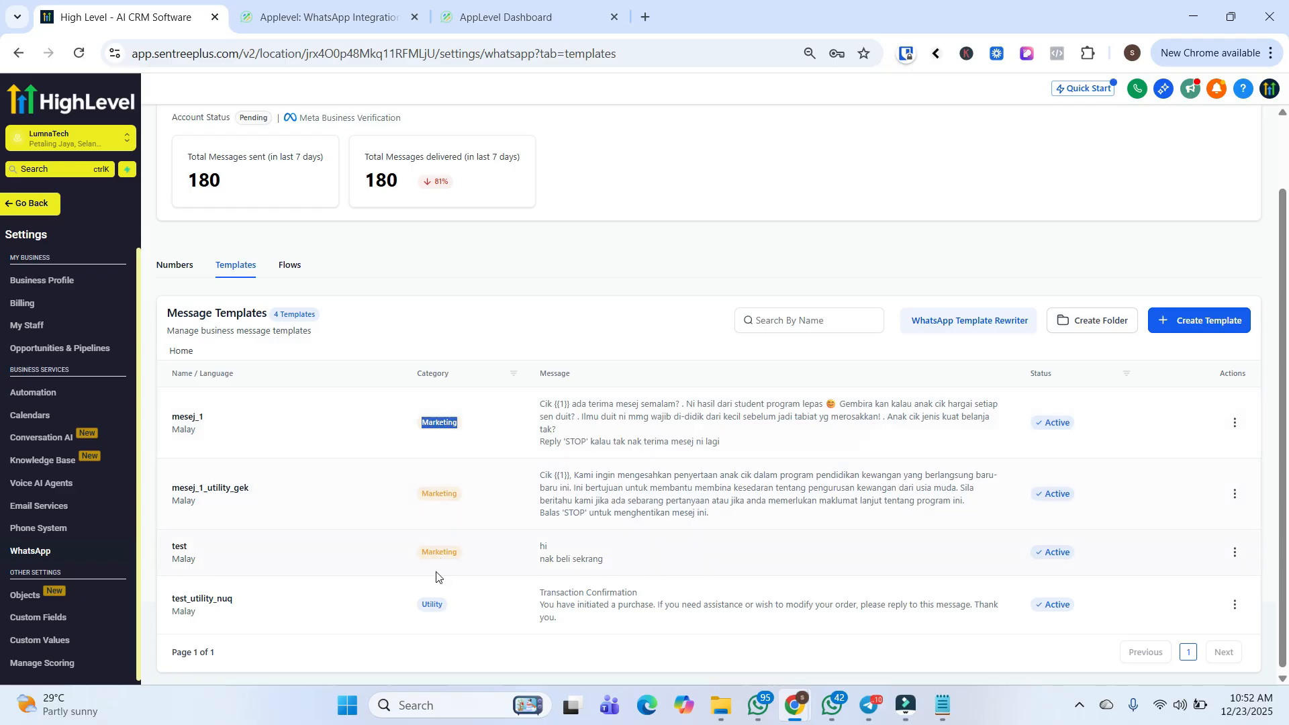
pyautogui.click(440, 606)
pyautogui.doubleClick(443, 607)
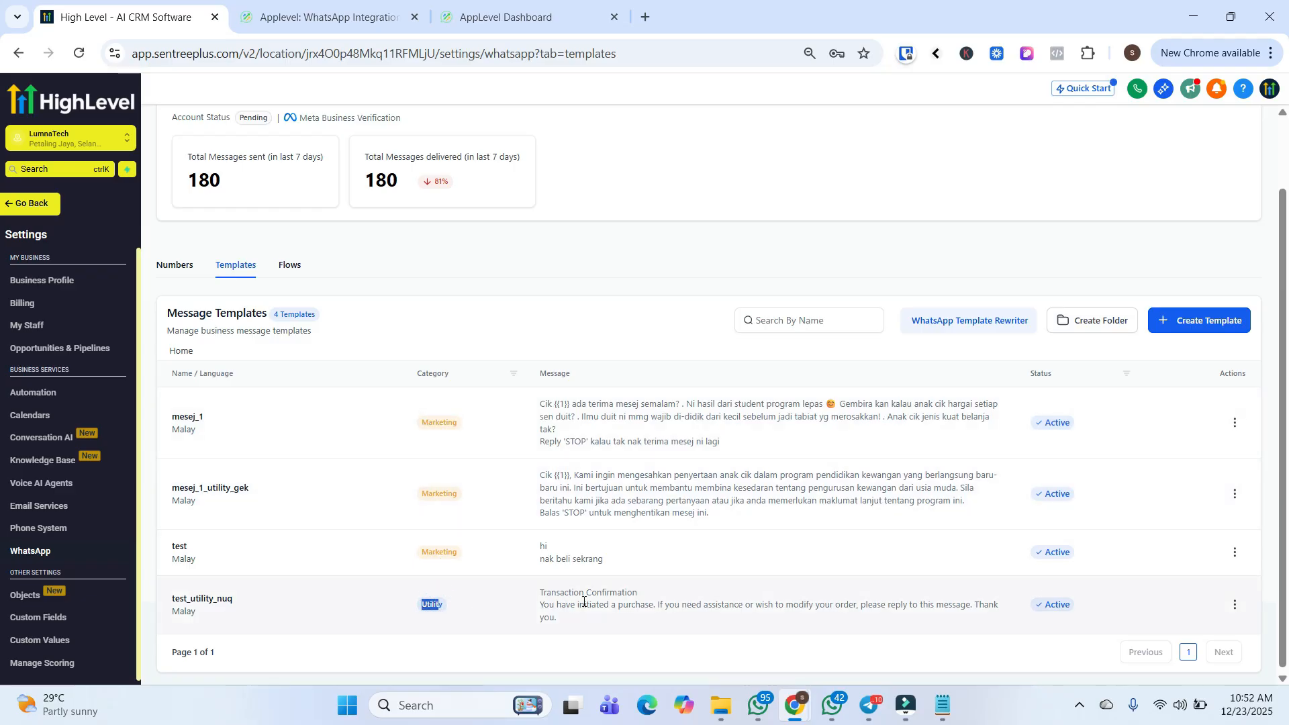
pyautogui.moveTo(583, 602); pyautogui.dragTo(645, 625)
pyautogui.click(1064, 427)
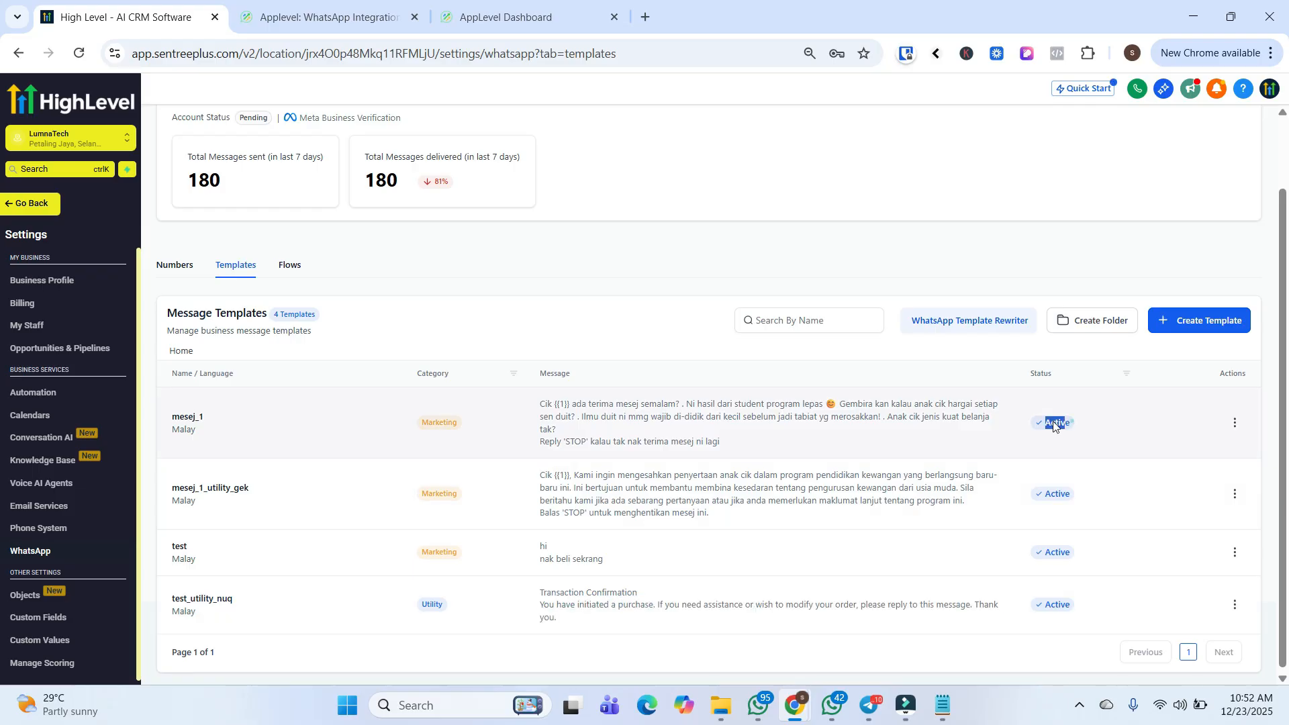
pyautogui.moveTo(1057, 423); pyautogui.dragTo(1038, 432)
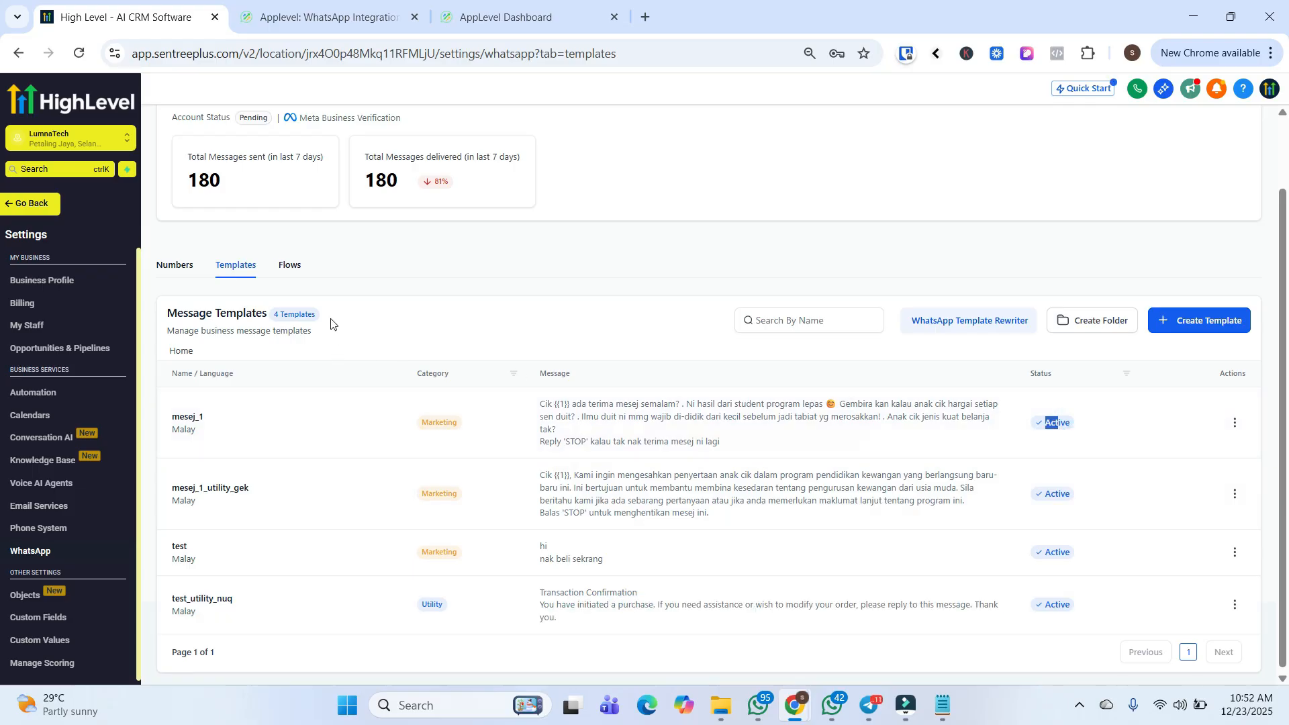
pyautogui.scroll(2, 326, 310)
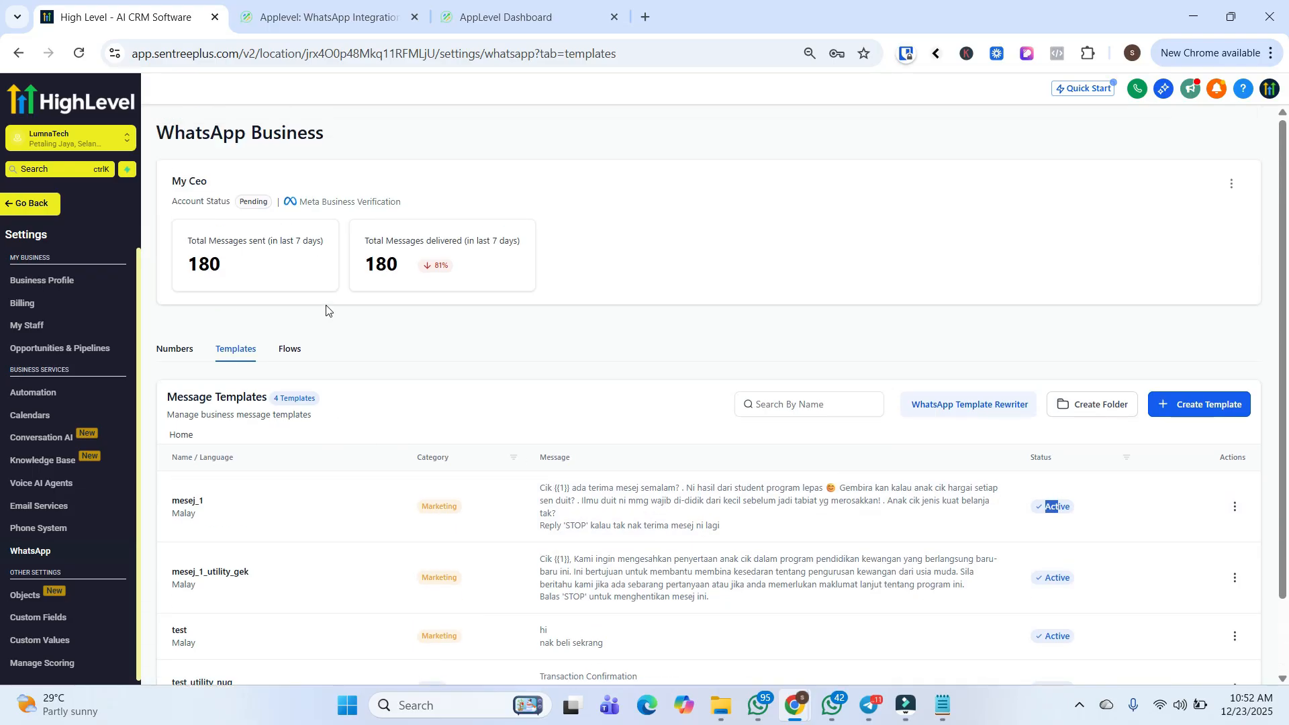
pyautogui.click(300, 356)
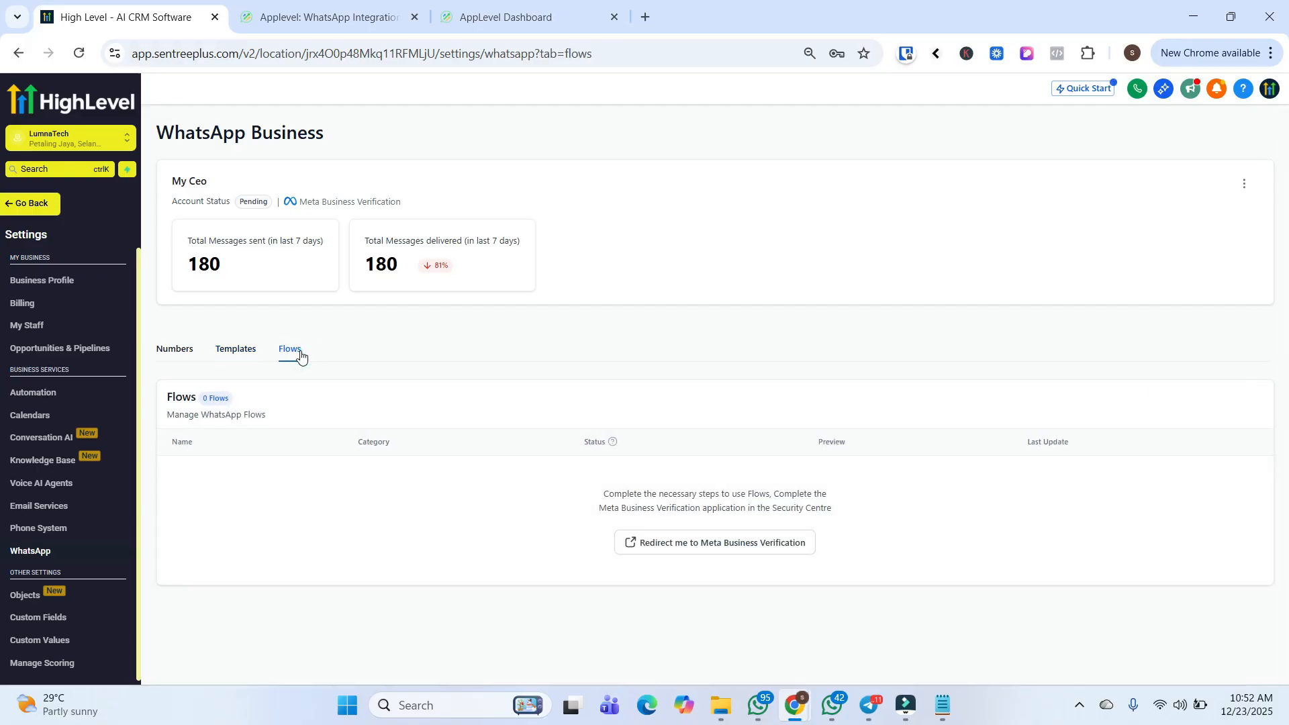
# Select all contact records across all pages and open the Bulk WhatsApp message form for them.
pyautogui.click(51, 204)
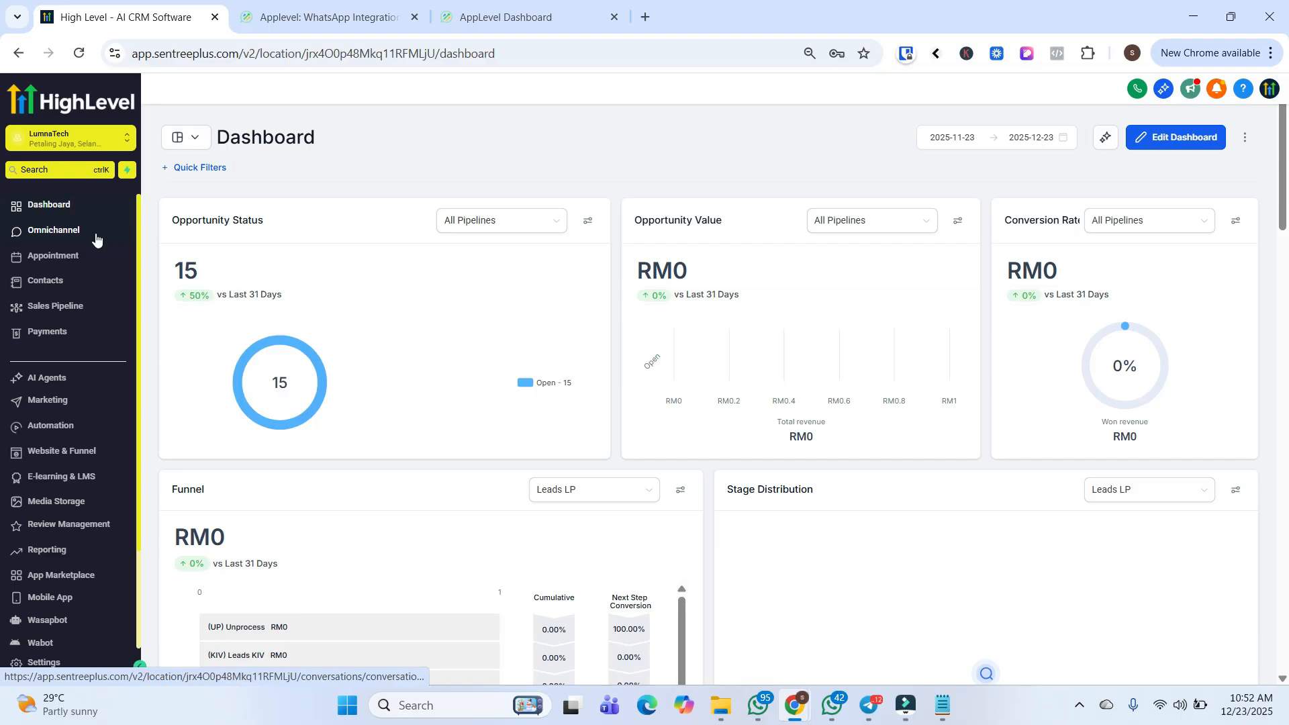
pyautogui.click(82, 287)
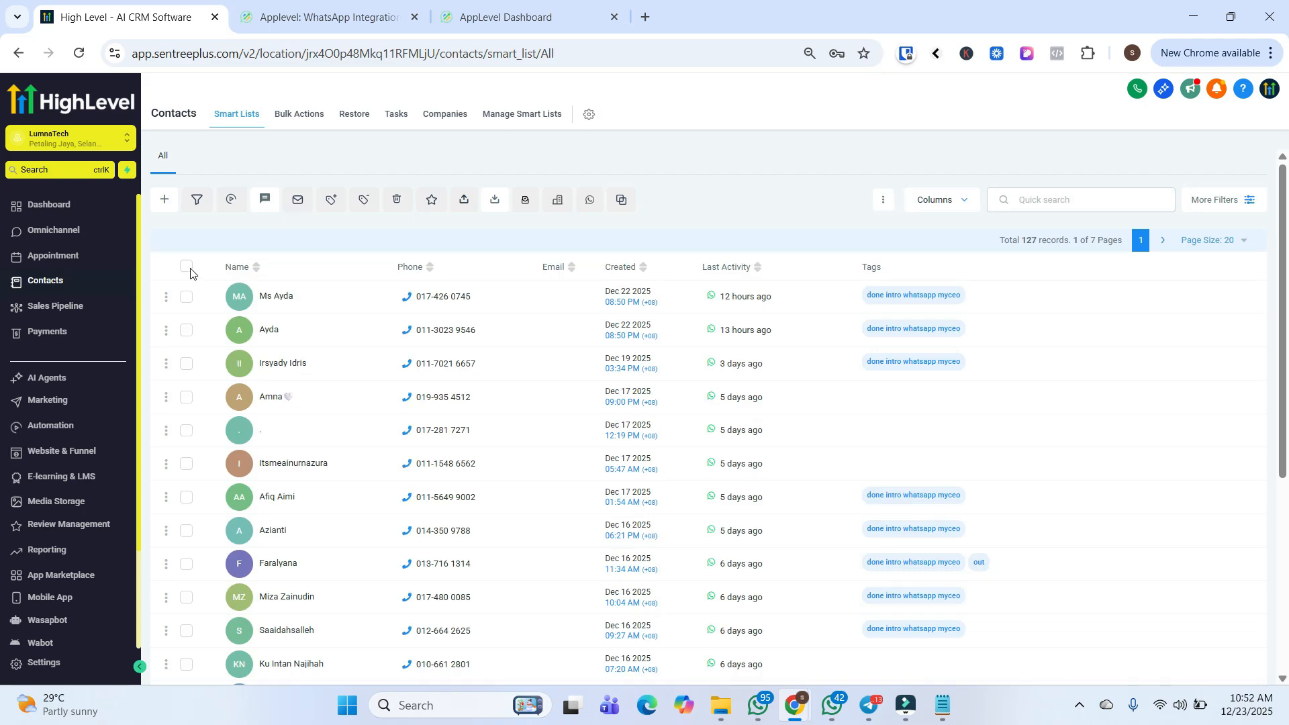
pyautogui.click(187, 267)
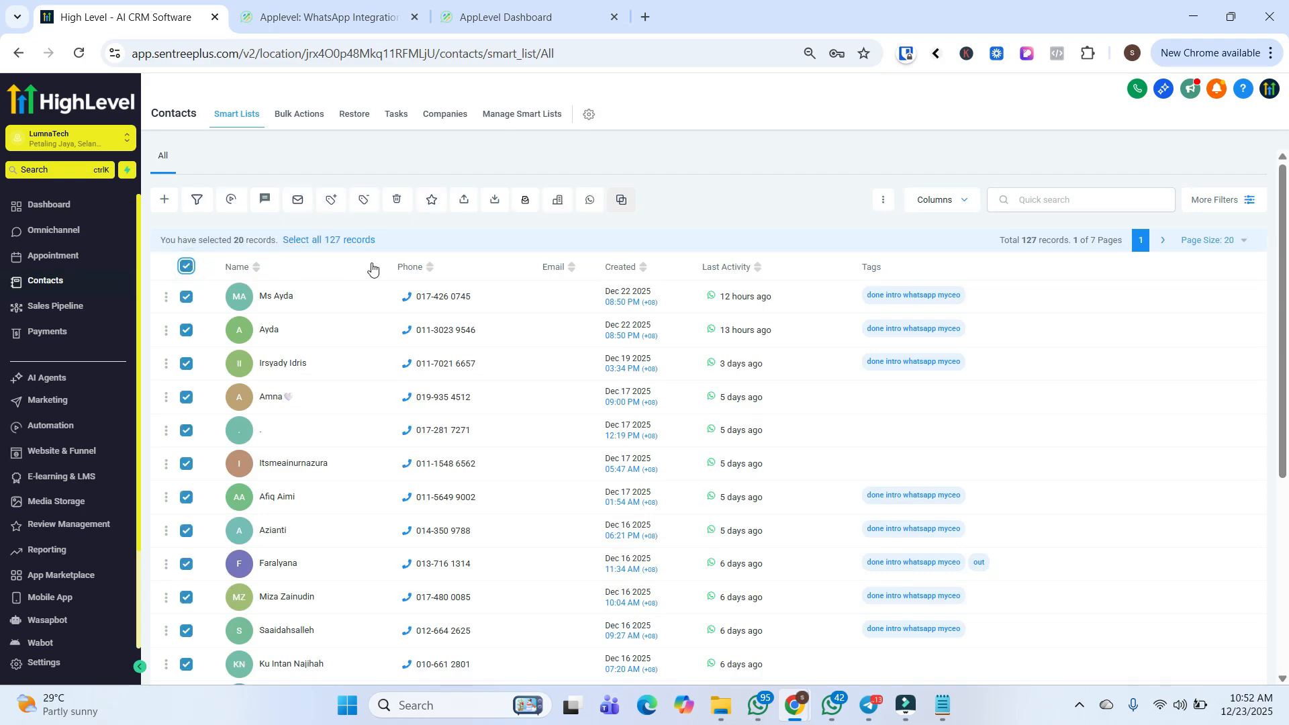
pyautogui.click(347, 240)
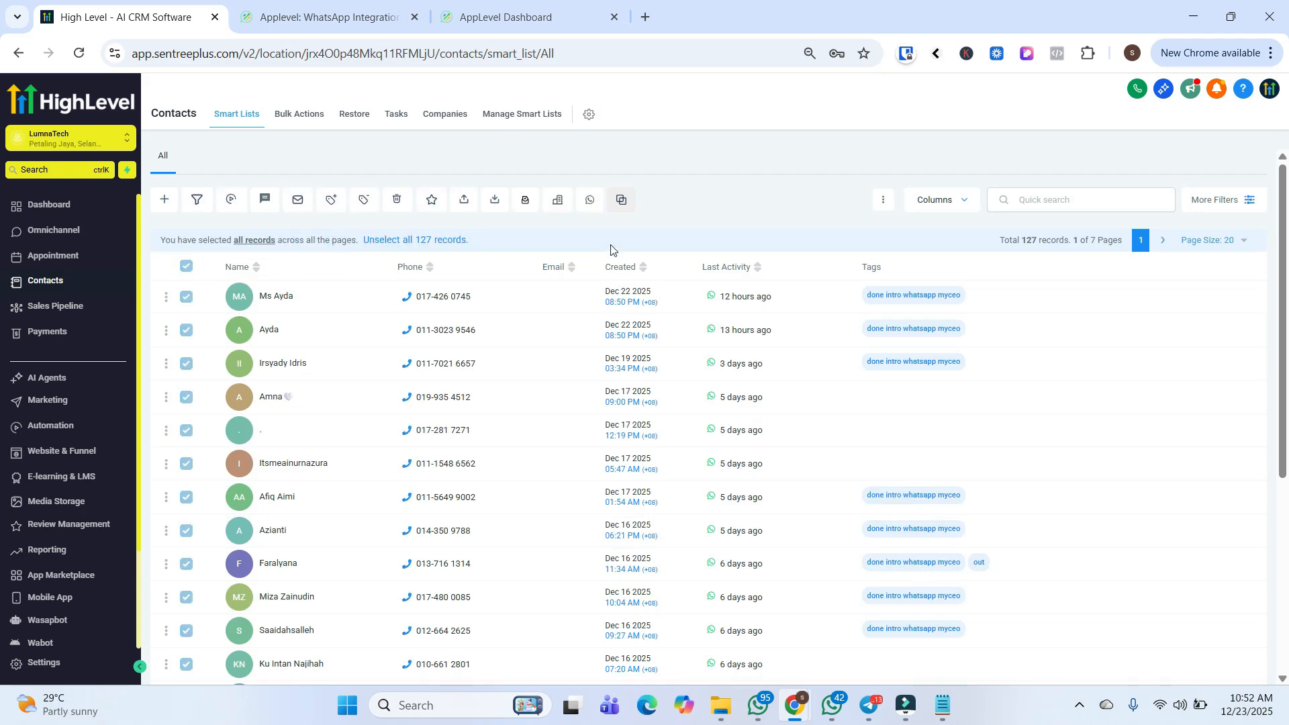
pyautogui.click(594, 200)
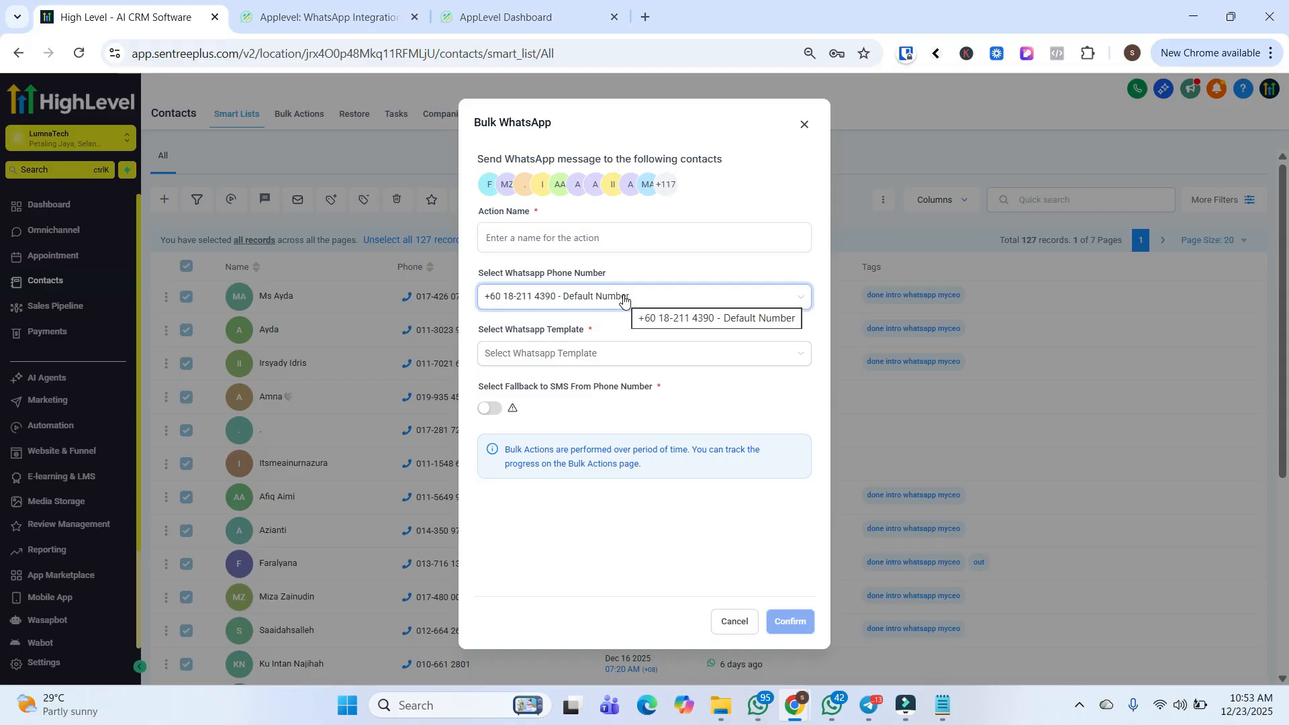
# Try out a bulk WhatsApp action named "test" with the mesej_1 (MS) - MARKETING template, check its preview, and close it without sending.
pyautogui.click(630, 356)
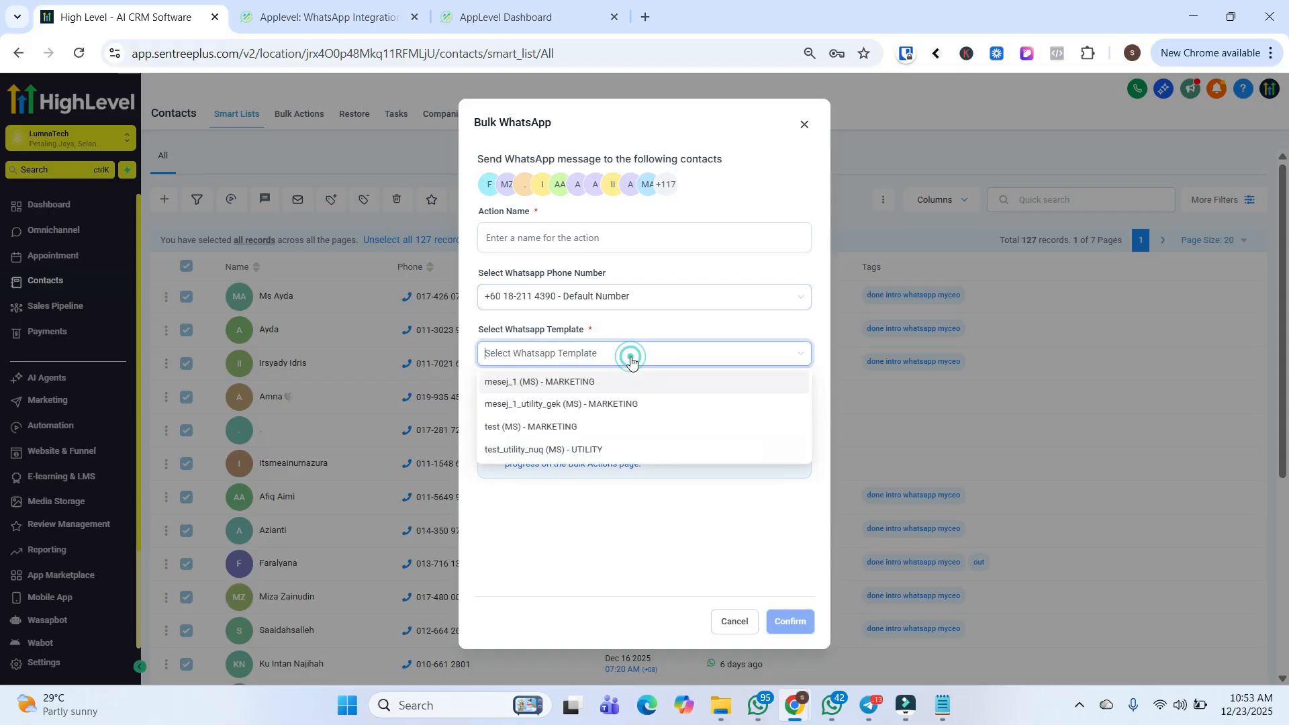
pyautogui.click(575, 382)
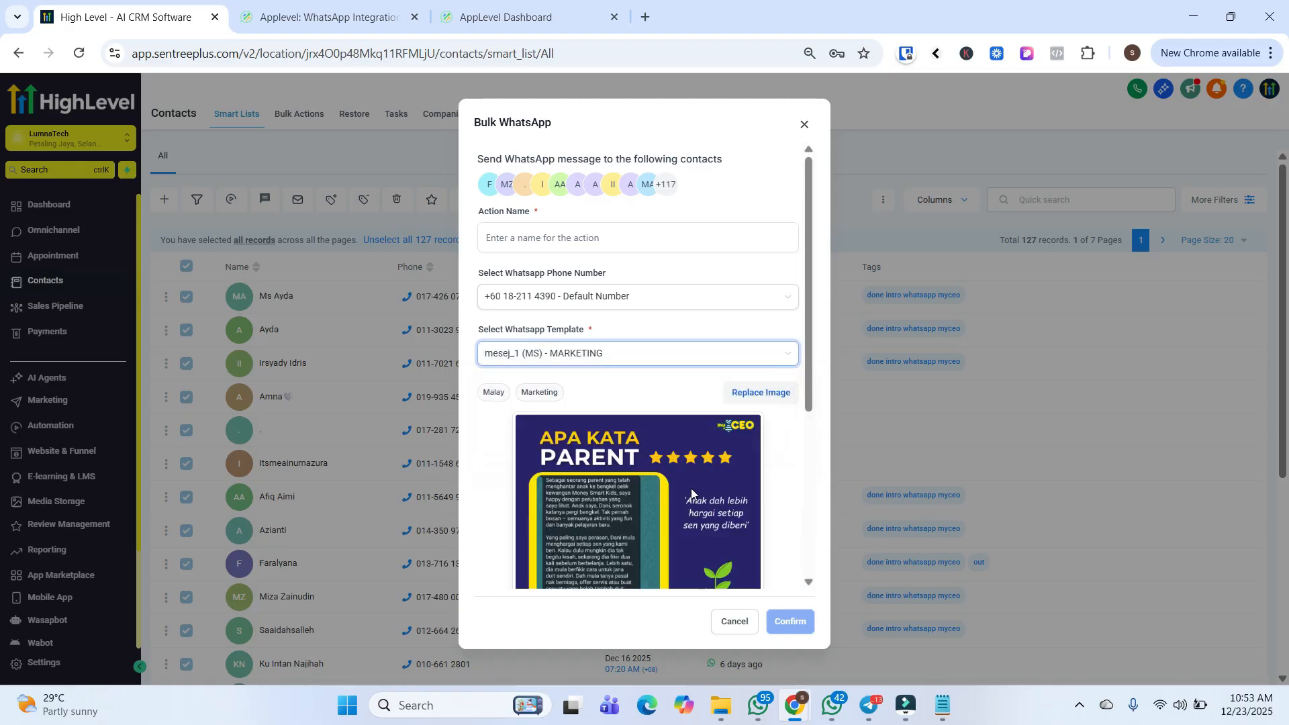
pyautogui.scroll(-5, 691, 493)
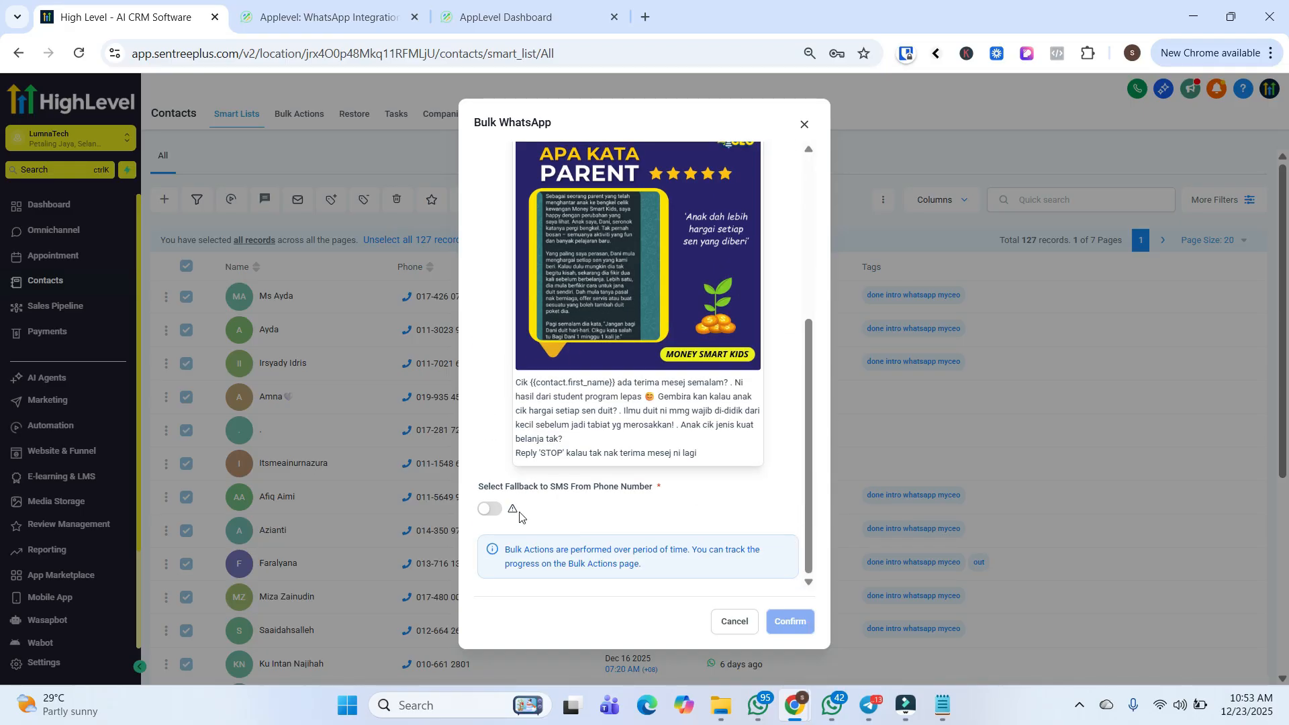
pyautogui.scroll(5, 656, 519)
pyautogui.click(631, 235)
pyautogui.write('test')
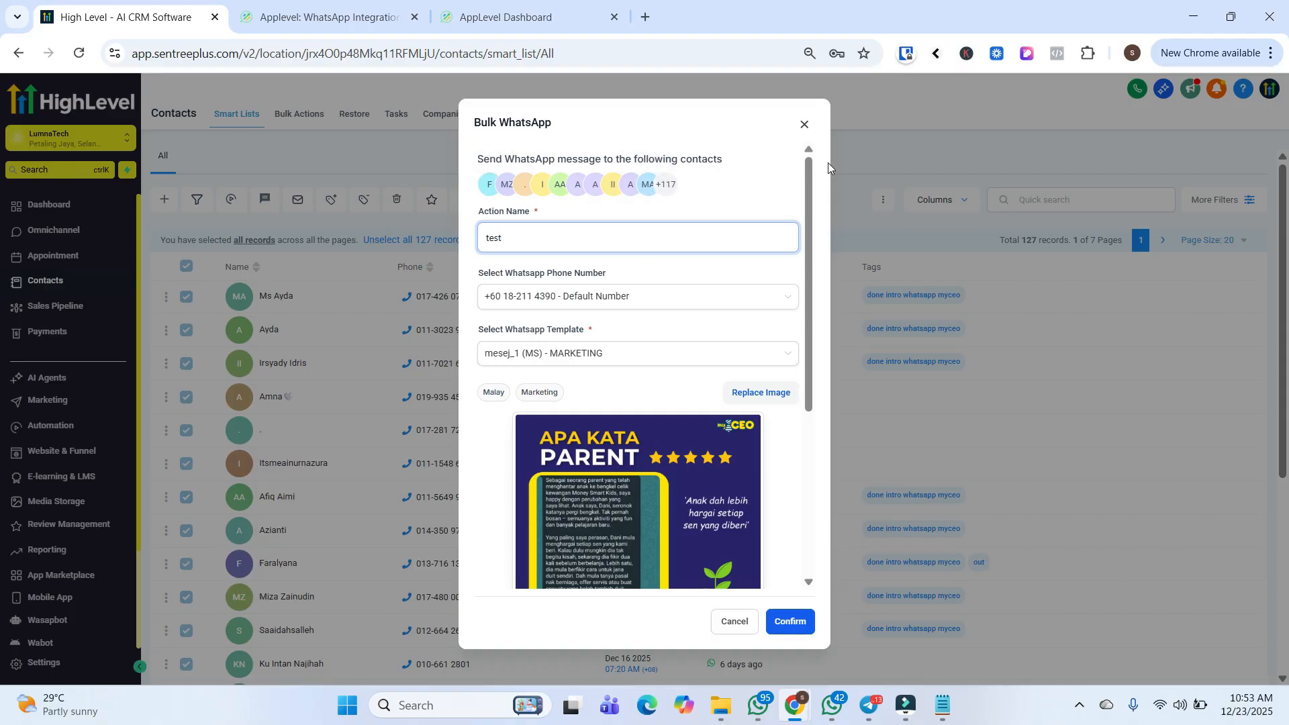
pyautogui.click(811, 128)
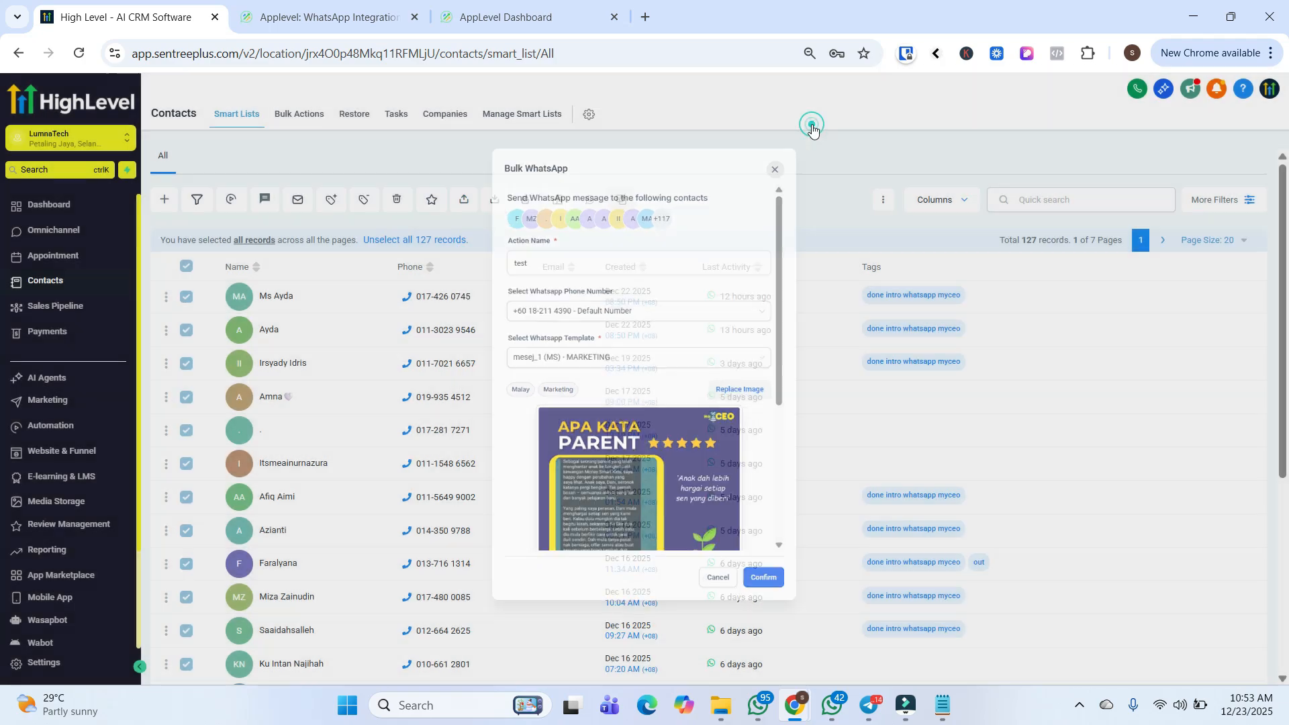
# Open the WA Lumnatech devices page, view the AppLevel website, and return to the devices page in HighLevel.
pyautogui.scroll(-3, 81, 429)
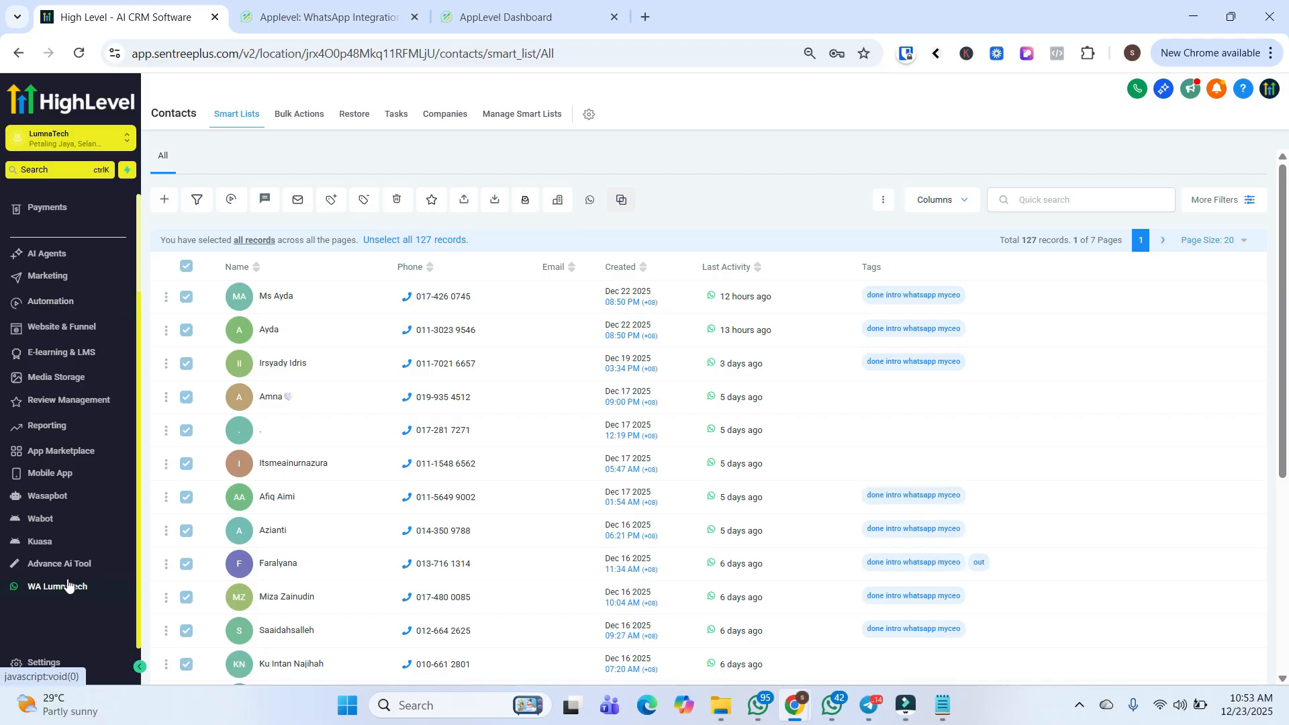
pyautogui.click(68, 584)
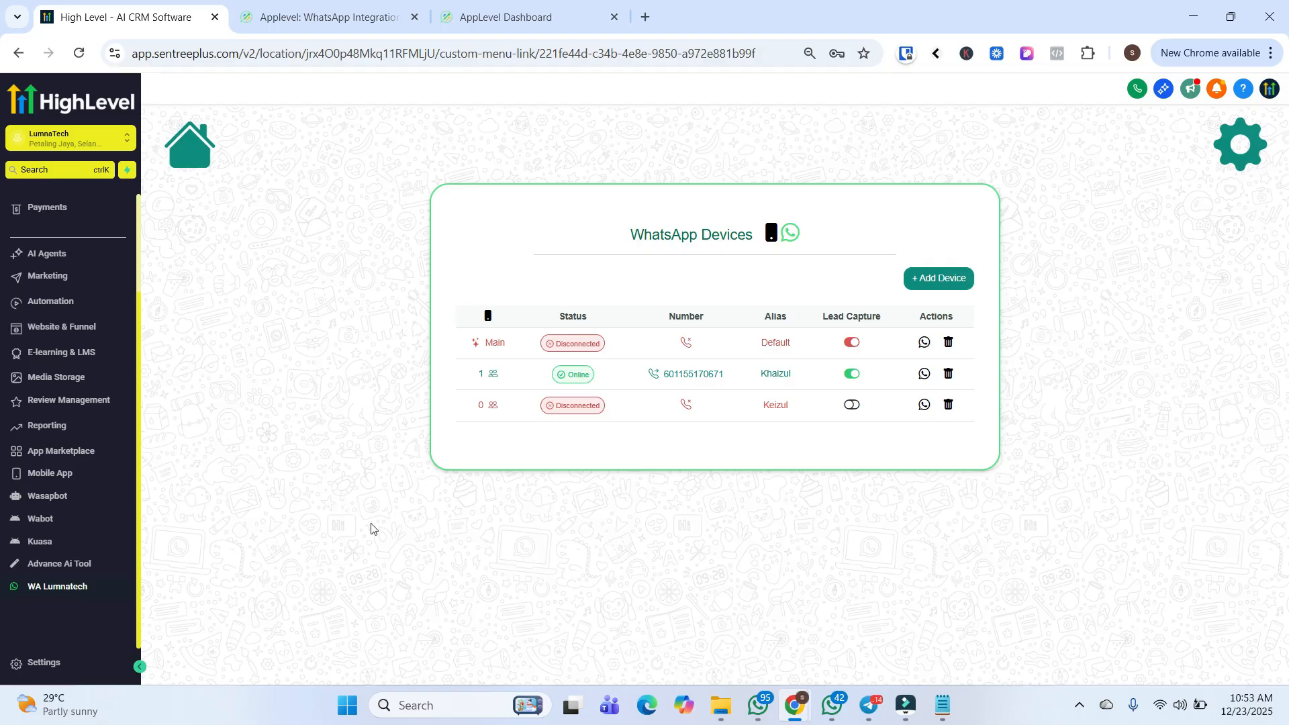
pyautogui.click(352, 21)
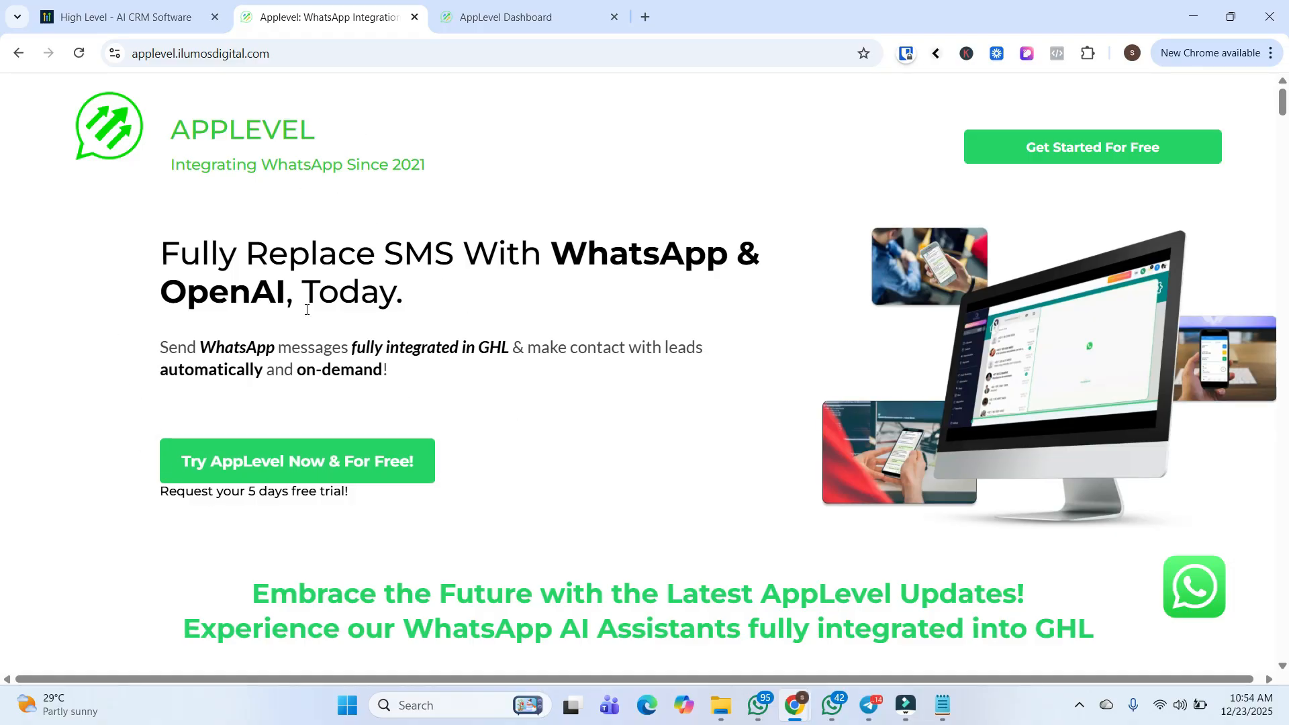
pyautogui.click(121, 10)
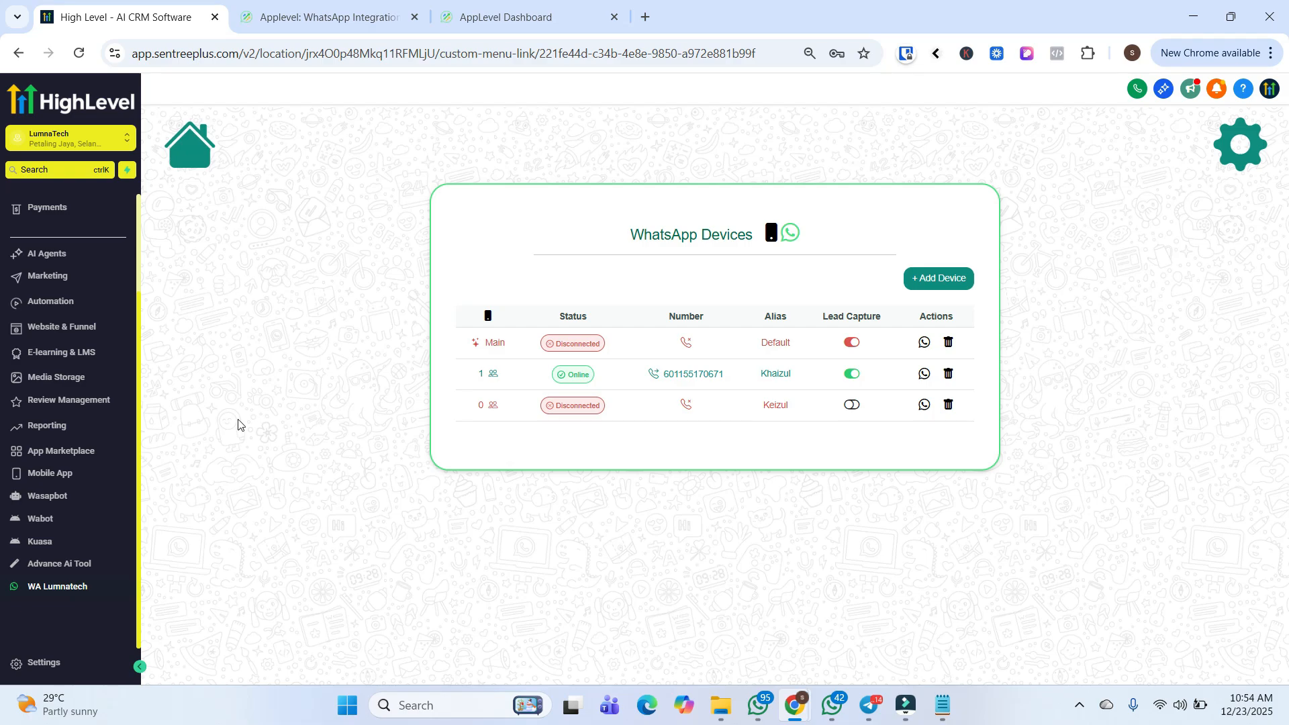
# View the headline of the AppLevel website about replacing SMS with WhatsApp and OpenAI, and return to the devices page in HighLevel.
pyautogui.click(352, 28)
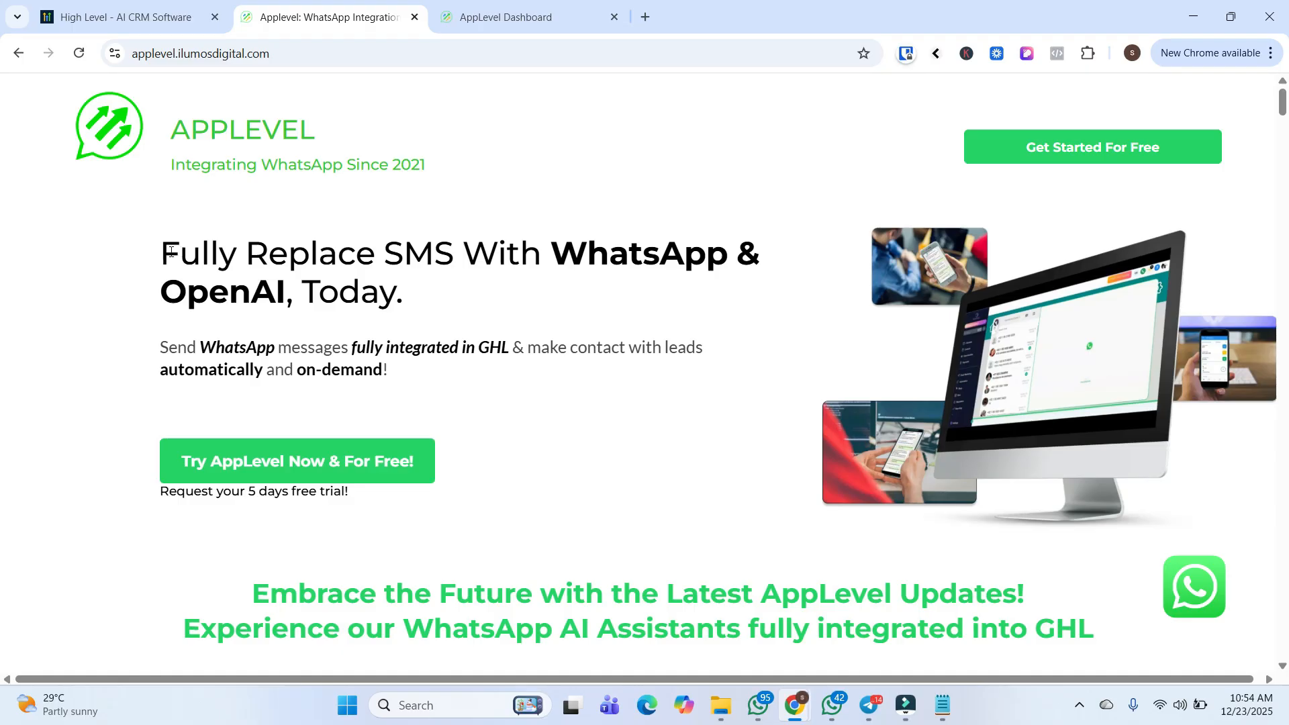
pyautogui.moveTo(164, 250); pyautogui.dragTo(476, 277)
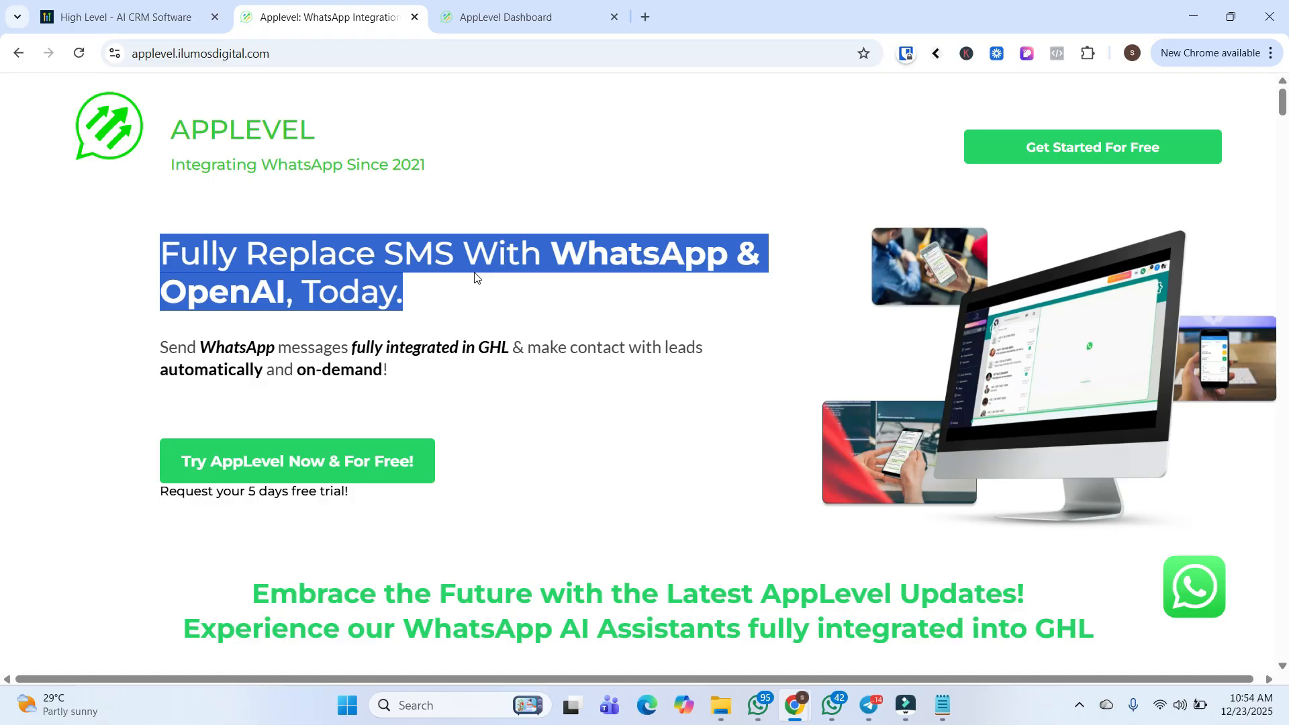
pyautogui.click(127, 17)
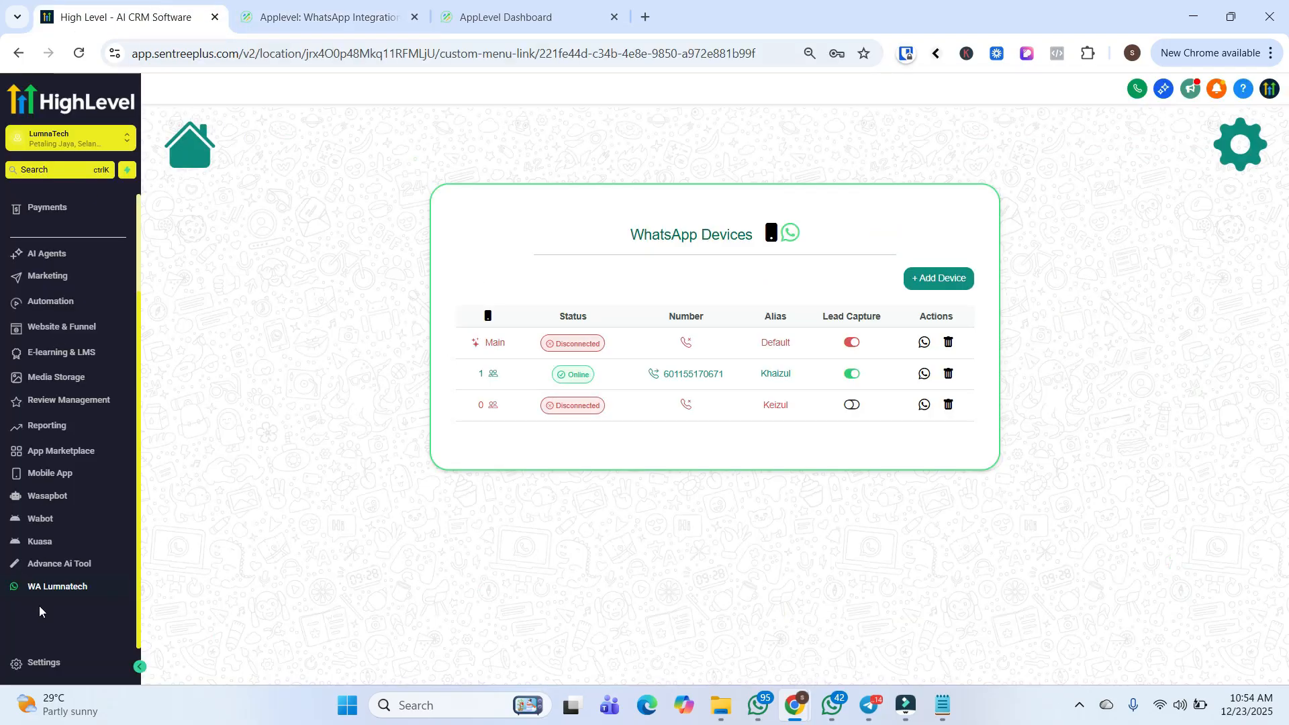
# Open the Phone System settings and view the Telephony Provider options in Additional Settings.
pyautogui.click(61, 675)
pyautogui.click(70, 407)
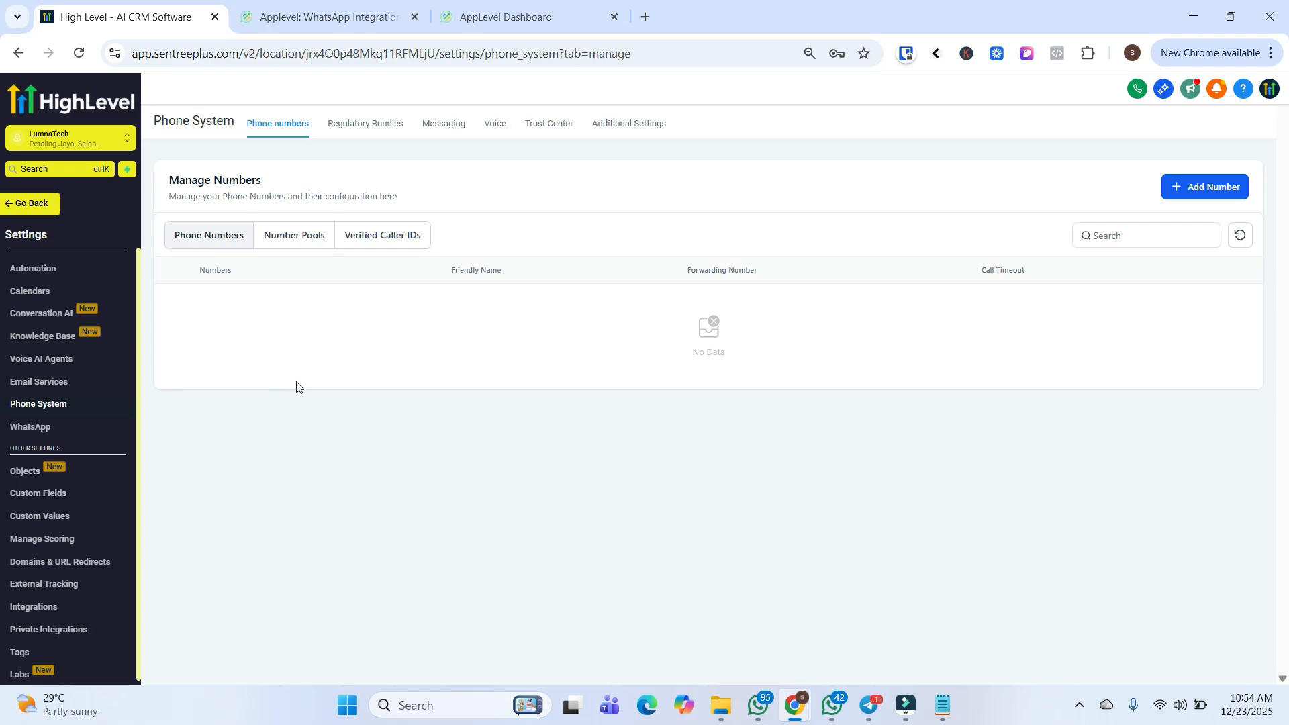
pyautogui.click(655, 123)
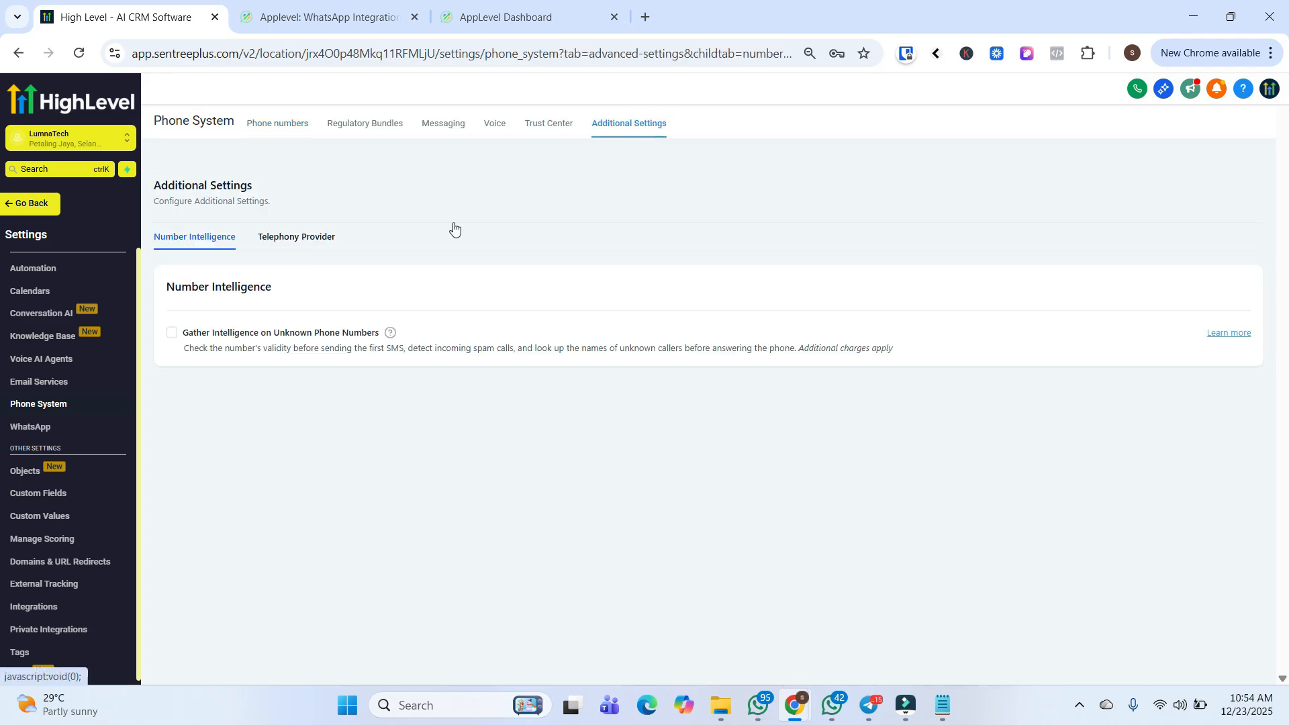
pyautogui.click(315, 248)
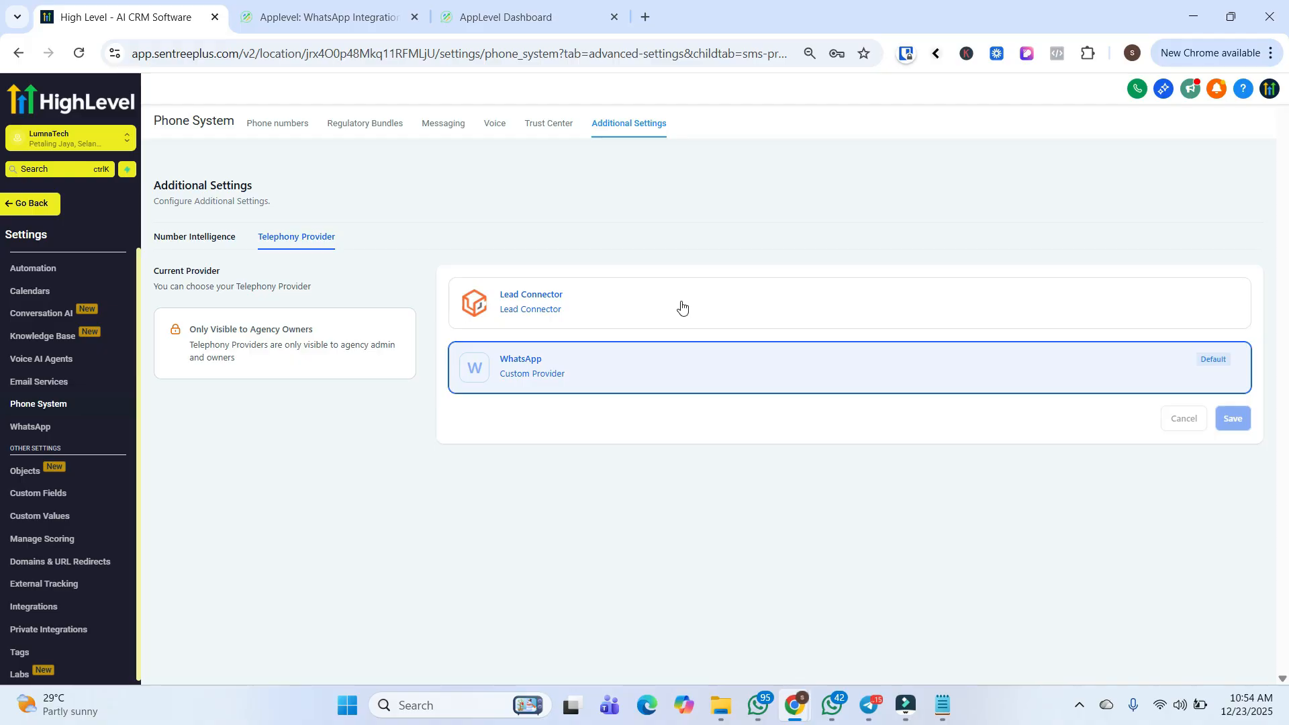
# Examine the features on the AppLevel website and its monthly and annual prices, including the device allowance and multi-account plans.
pyautogui.click(273, 24)
pyautogui.scroll(-20, 505, 348)
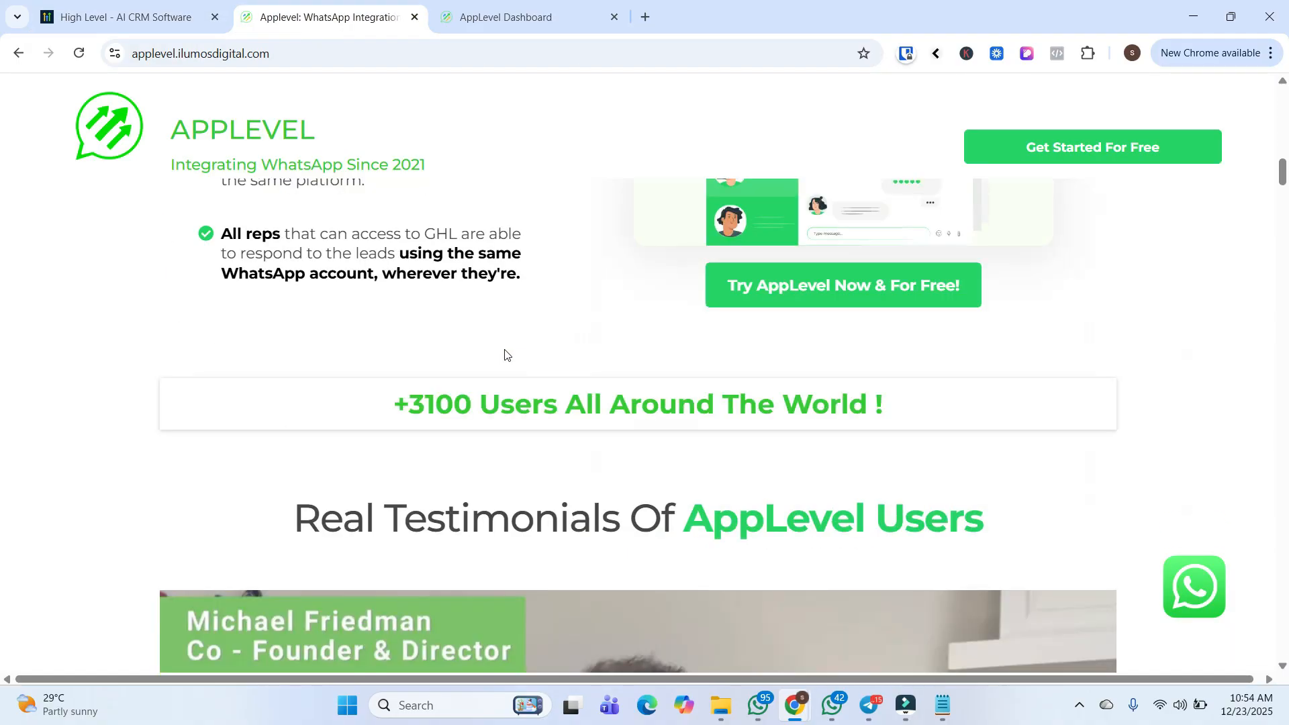
pyautogui.scroll(-15, 505, 355)
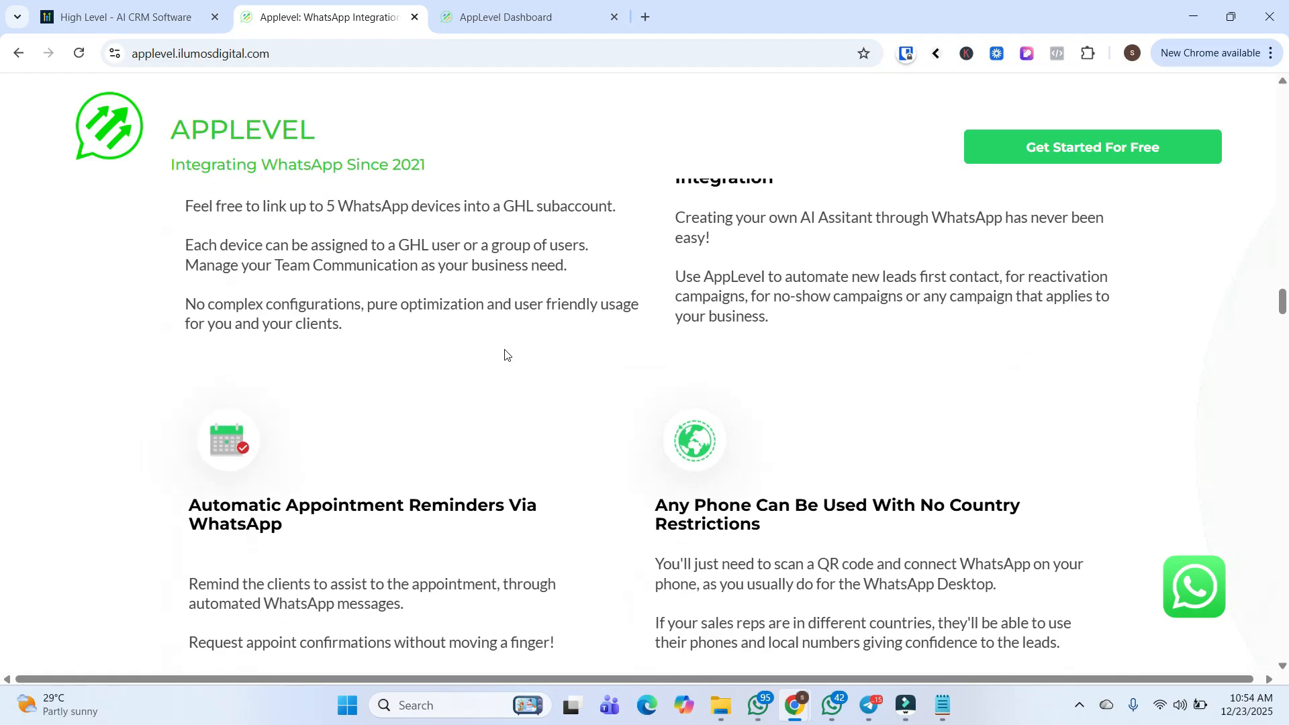
pyautogui.scroll(-18, 505, 355)
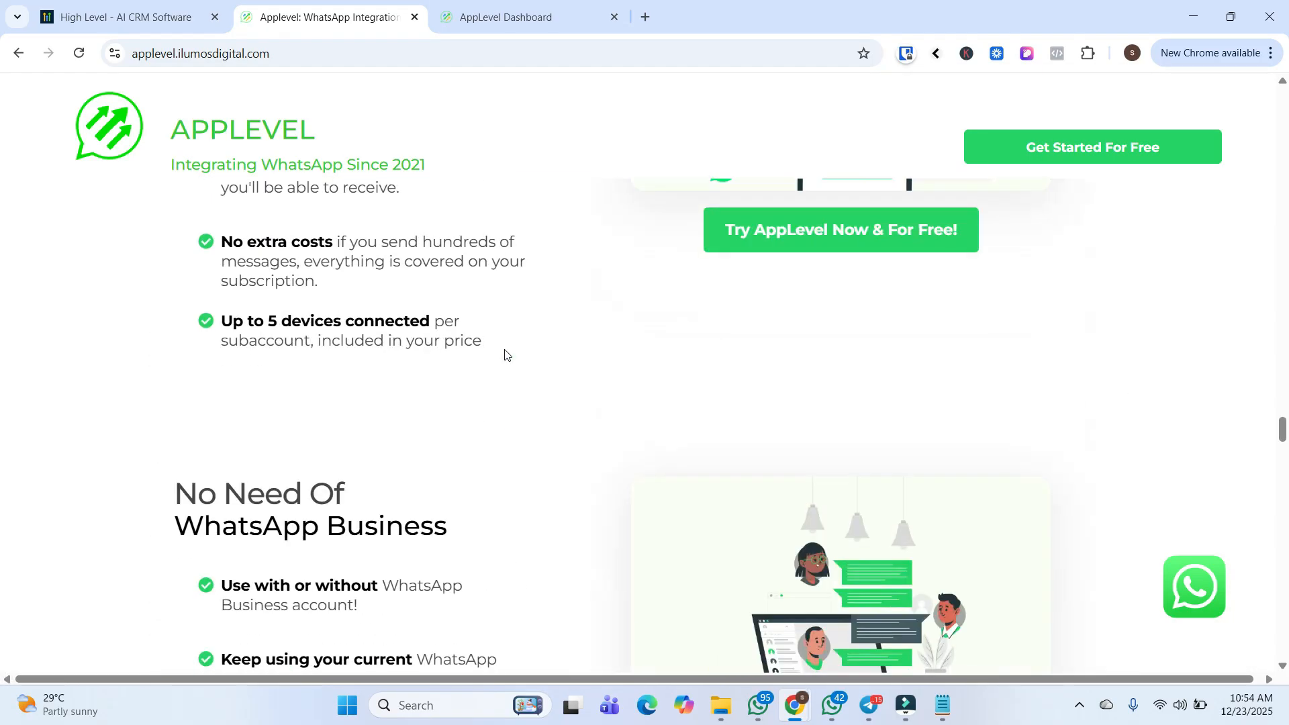
pyautogui.scroll(-12, 505, 351)
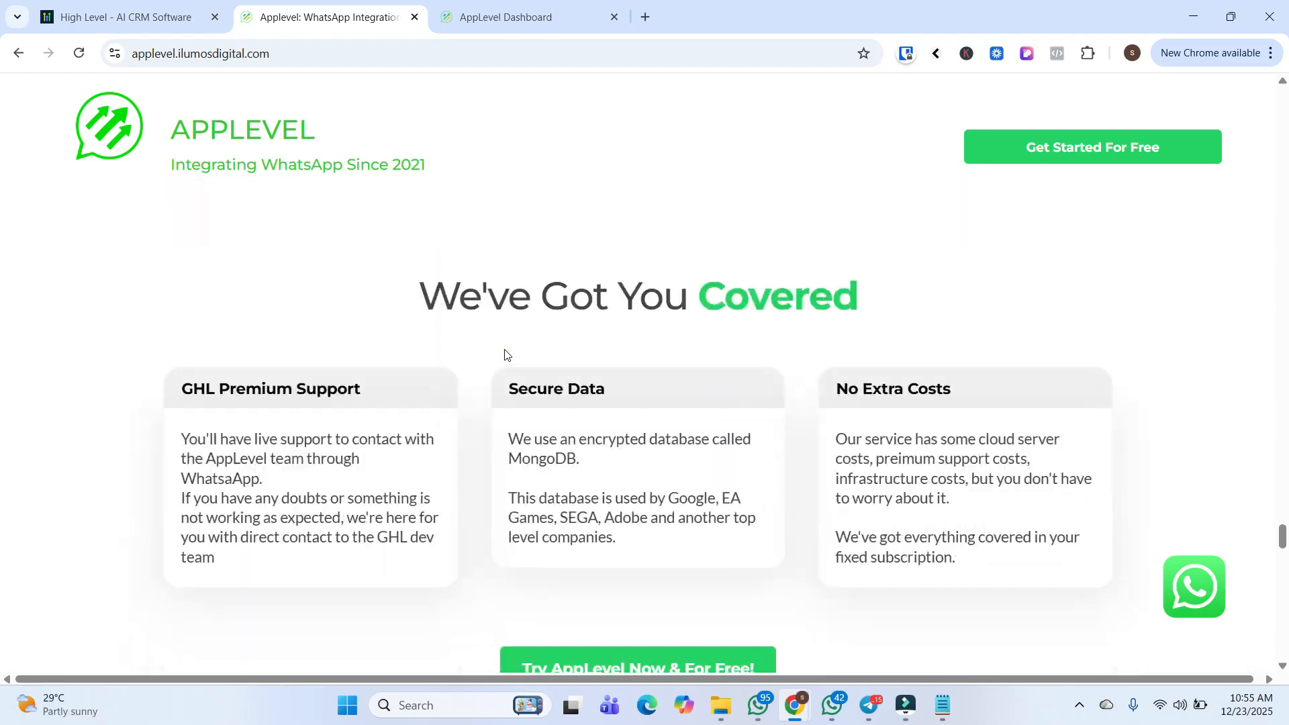
pyautogui.scroll(5, 504, 355)
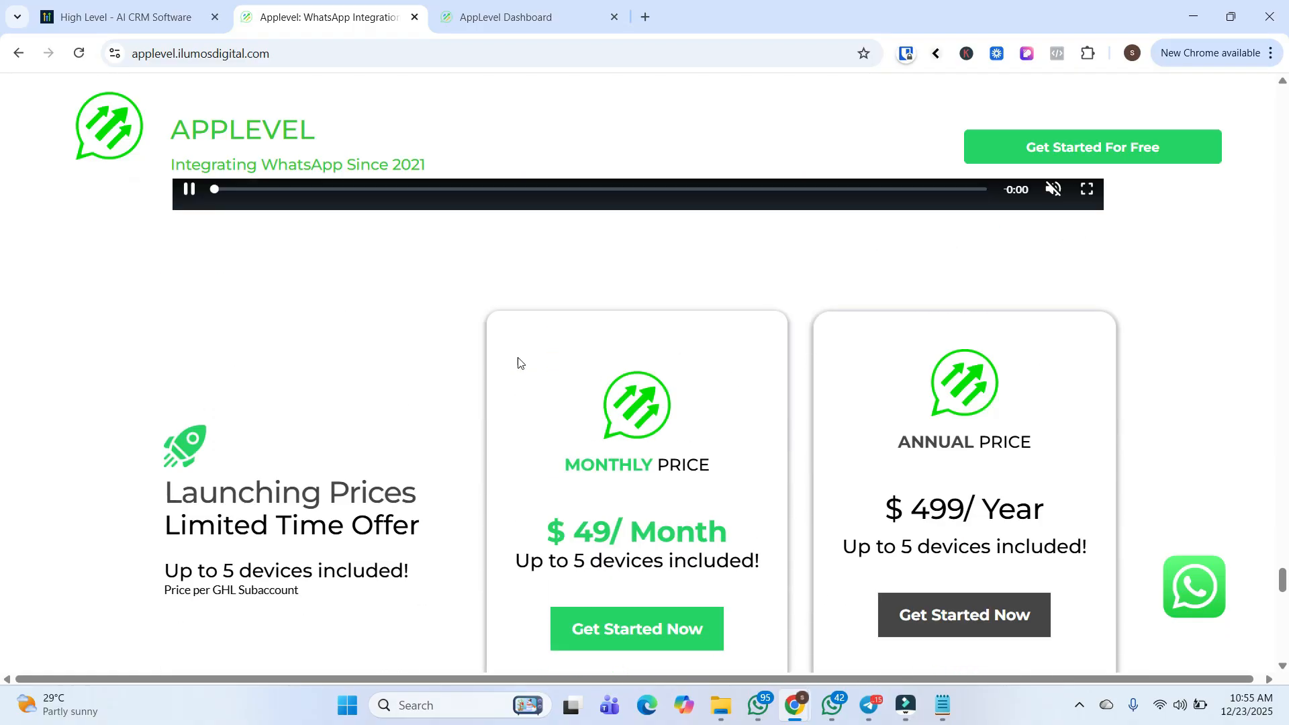
pyautogui.scroll(-2, 611, 513)
pyautogui.moveTo(703, 394); pyautogui.dragTo(538, 401)
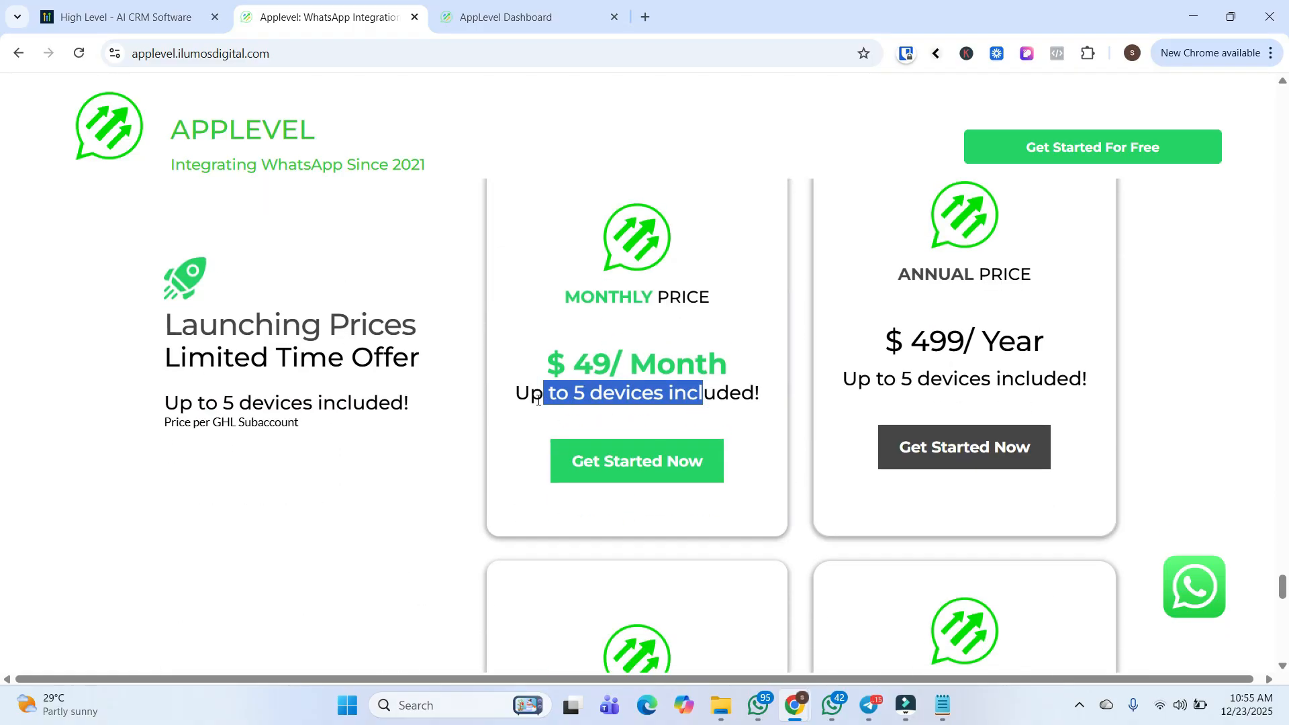
pyautogui.scroll(-3, 538, 401)
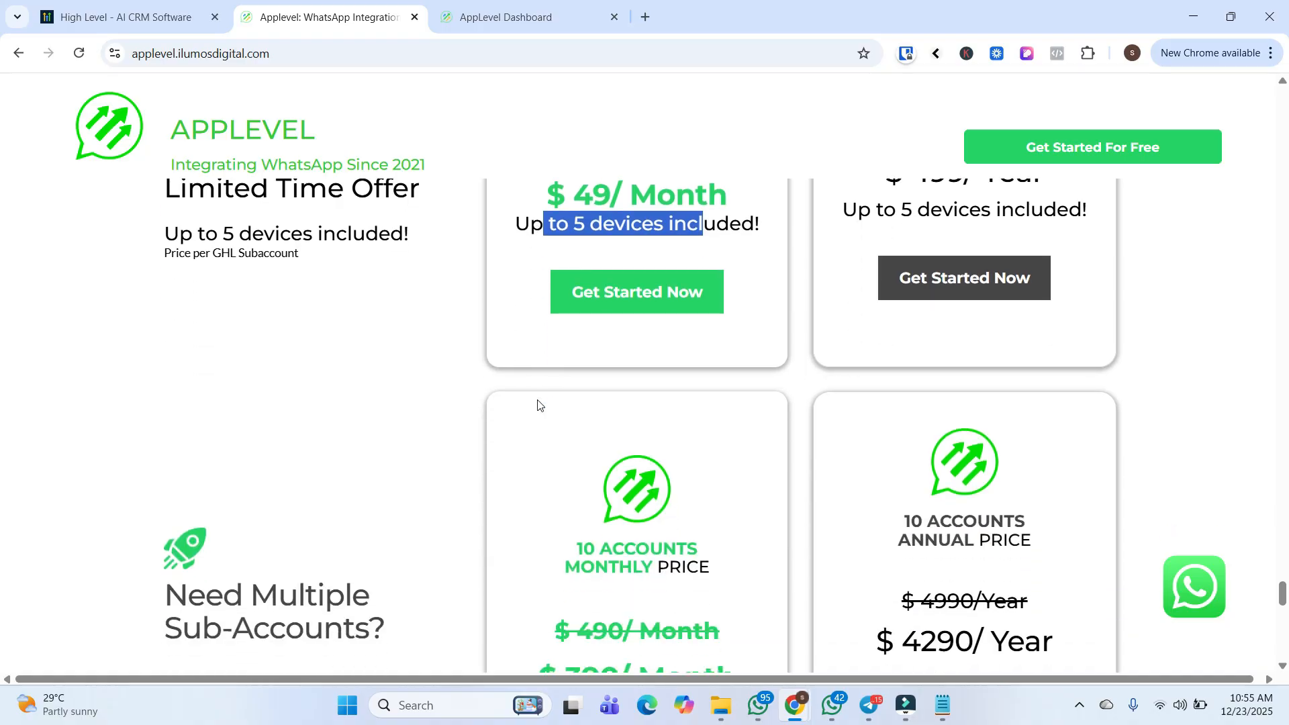
pyautogui.scroll(3, 538, 400)
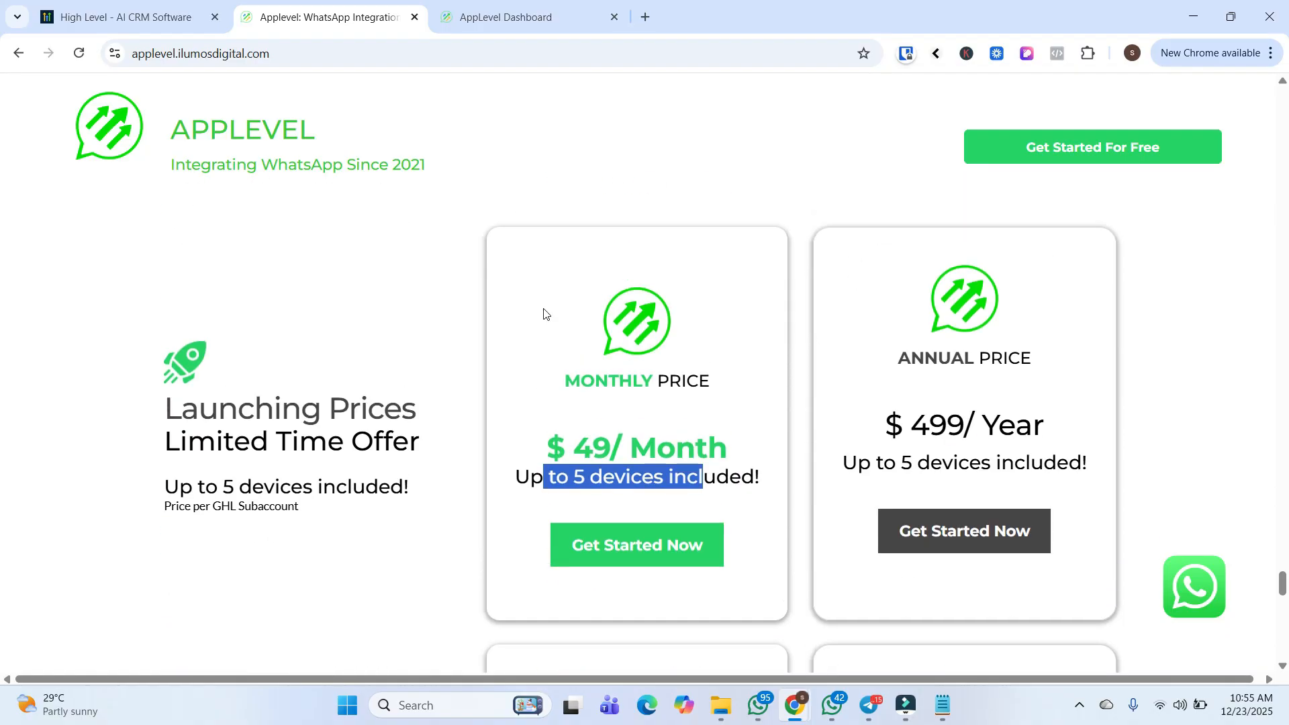
# View the app list in the AppLevel Dashboard, open its WhatsApp support contact, and return to the dashboard.
pyautogui.click(529, 18)
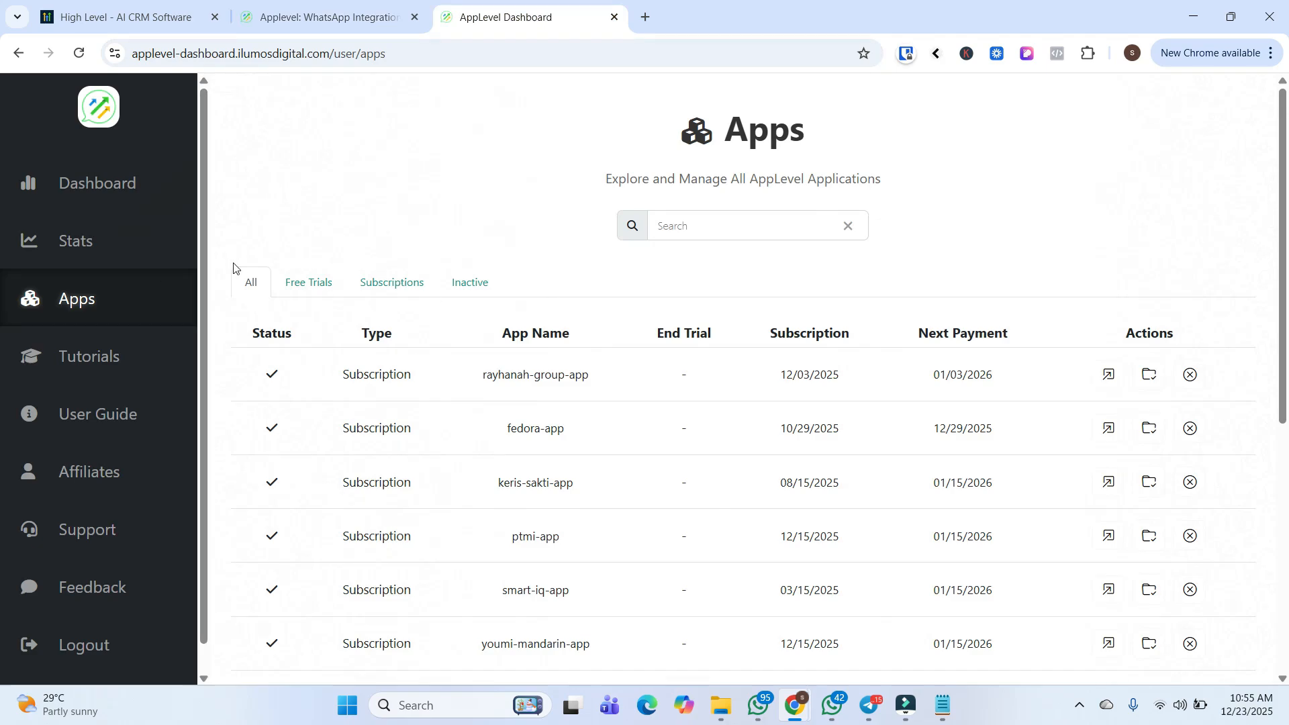
pyautogui.click(127, 543)
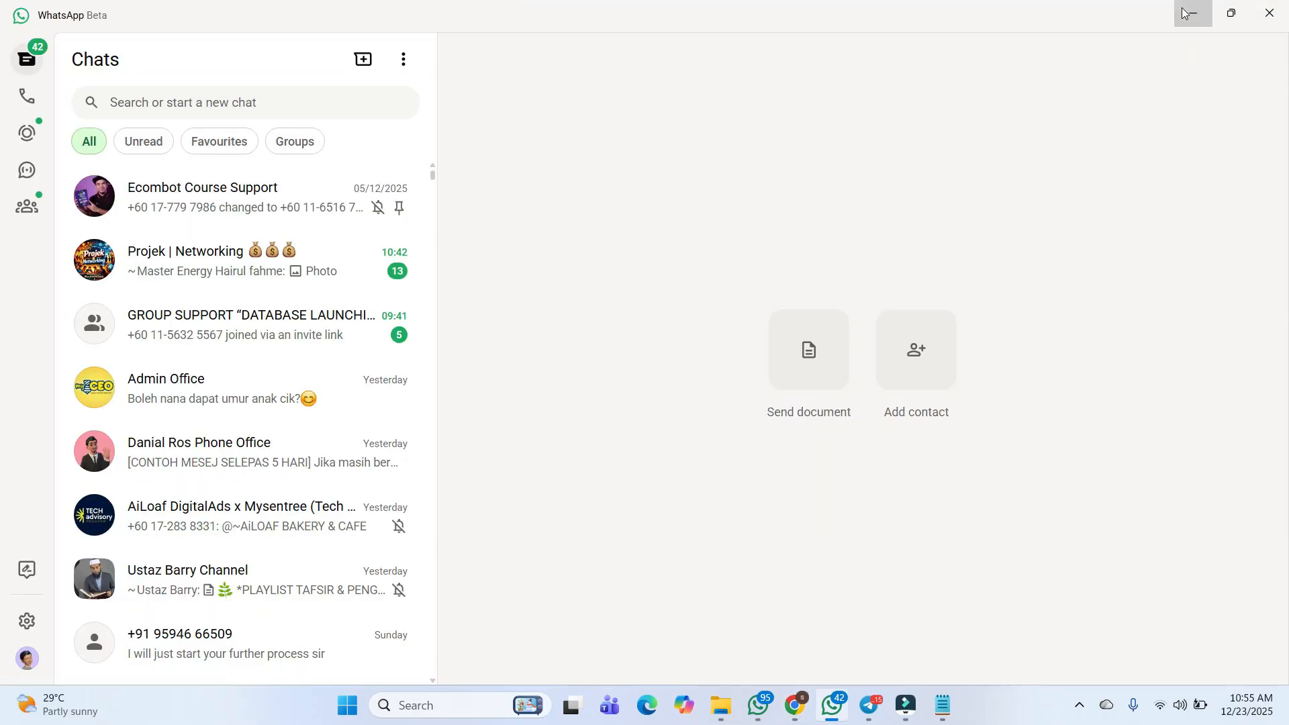
pyautogui.click(1189, 13)
pyautogui.click(538, 24)
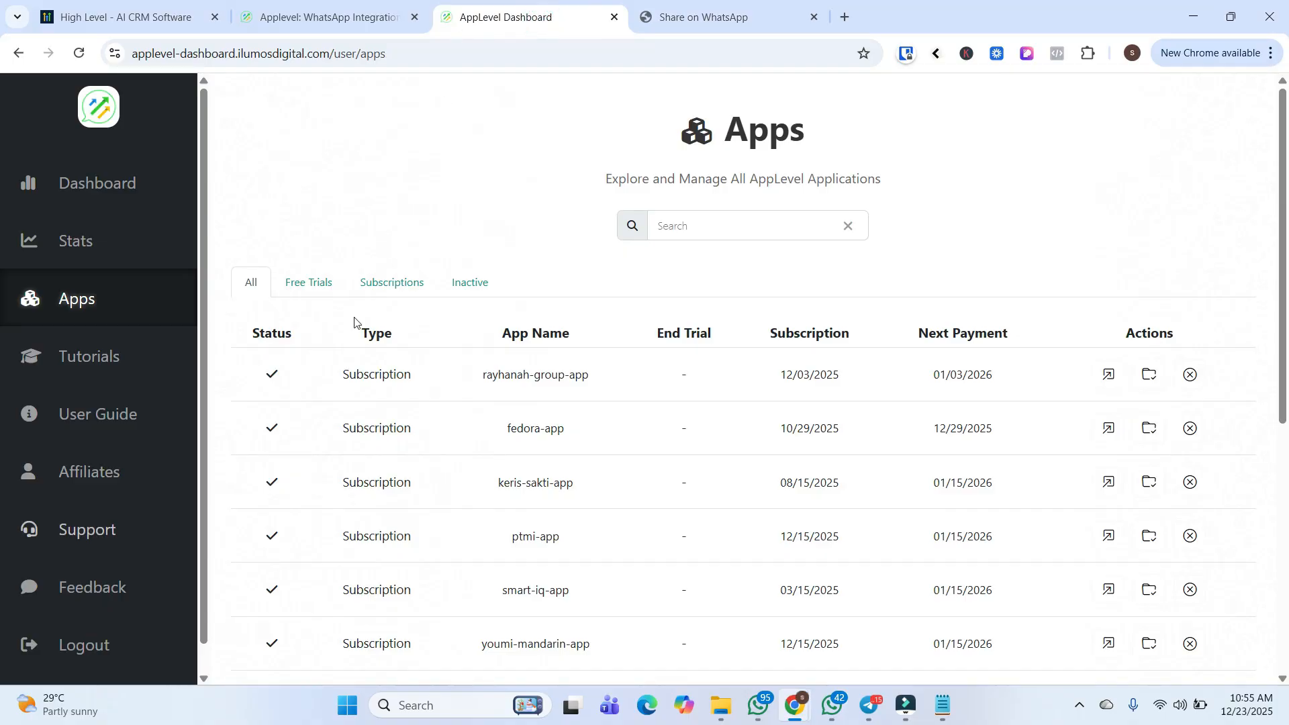
# View the AppLevel pricing section and the Telephony Provider settings in HighLevel, and return to the AppLevel website.
pyautogui.click(299, 19)
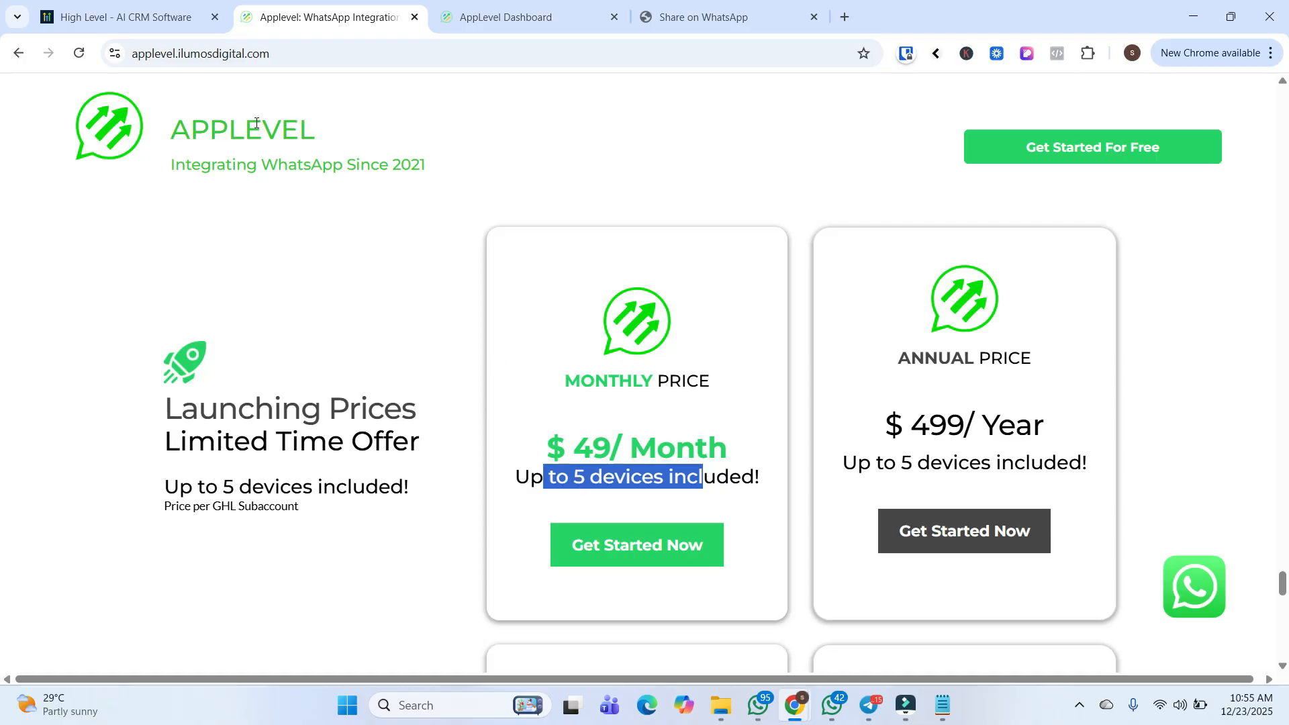
pyautogui.click(155, 20)
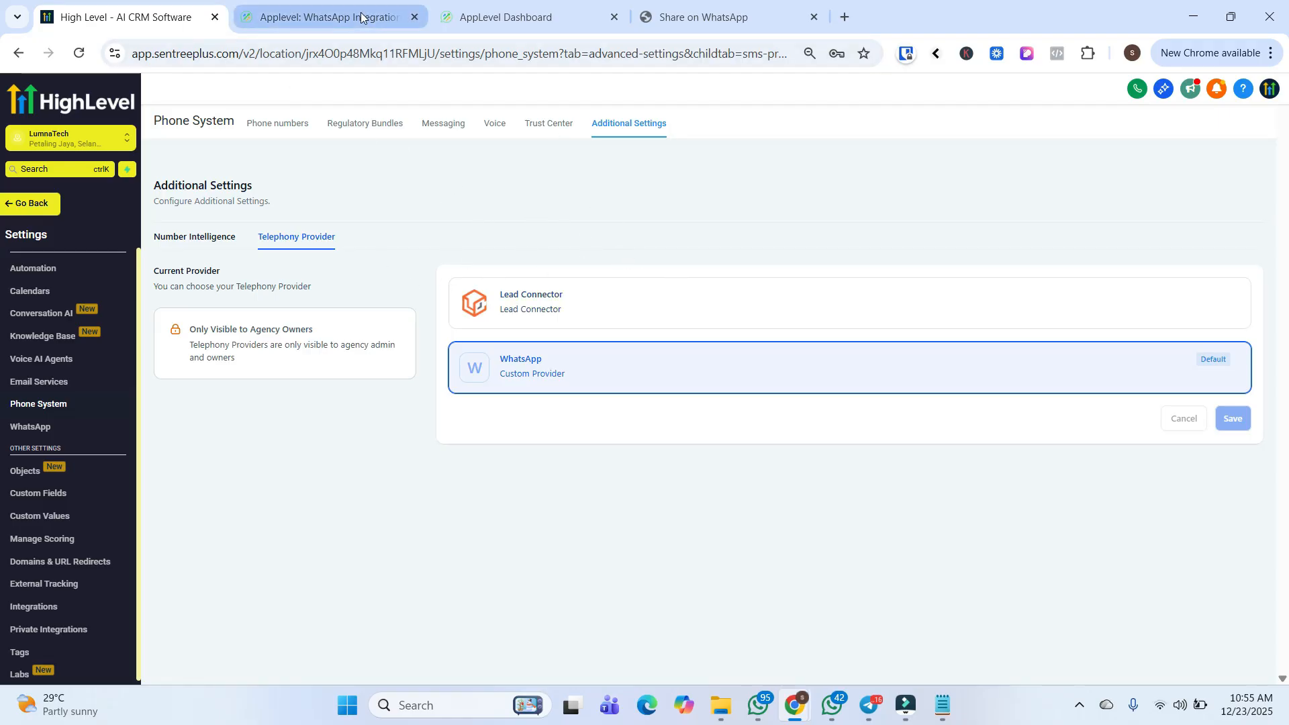
pyautogui.moveTo(361, 16)
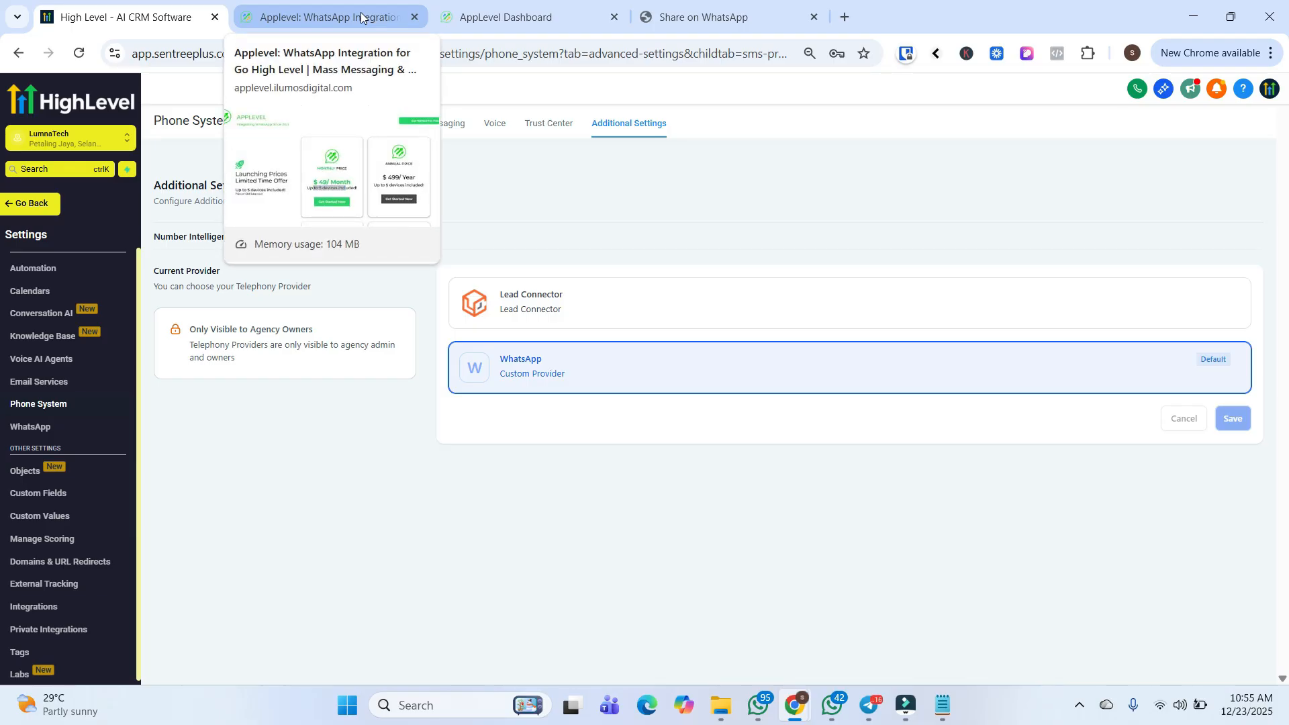
pyautogui.click(361, 17)
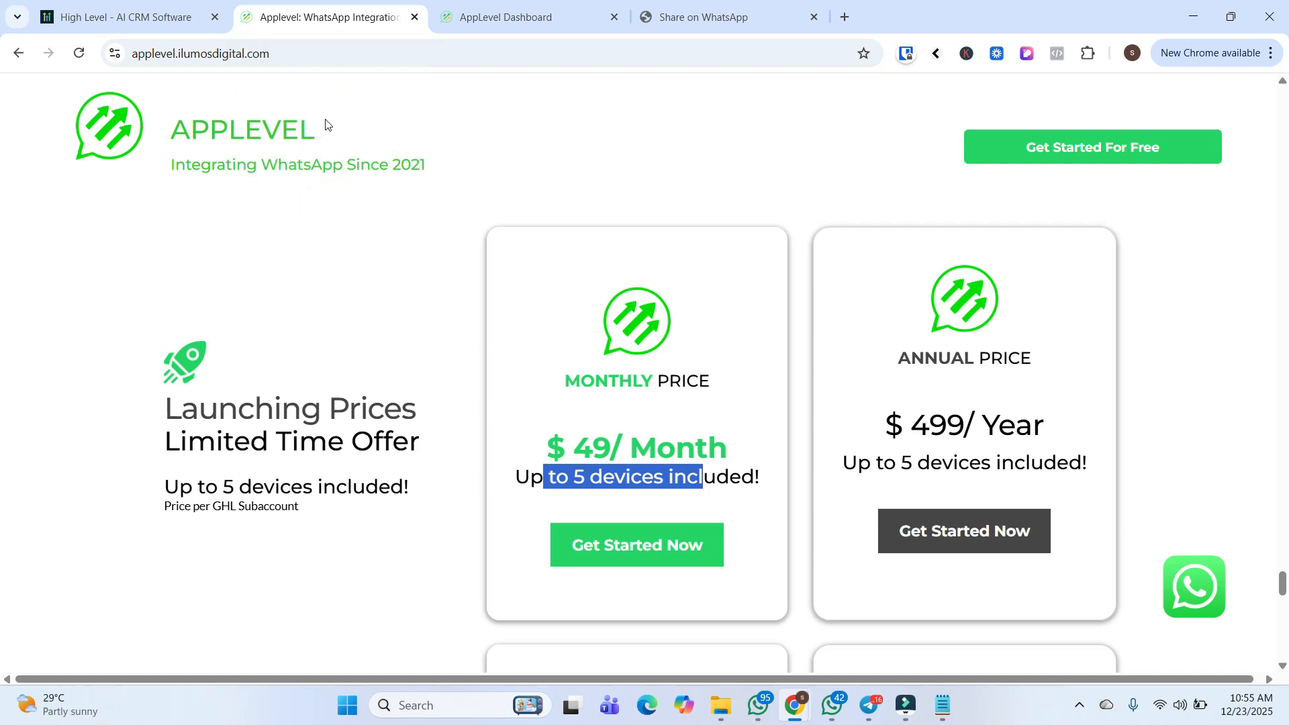
# Try selecting Lead Connector as the telephony provider in HighLevel, and reselect WhatsApp without saving.
pyautogui.click(142, 29)
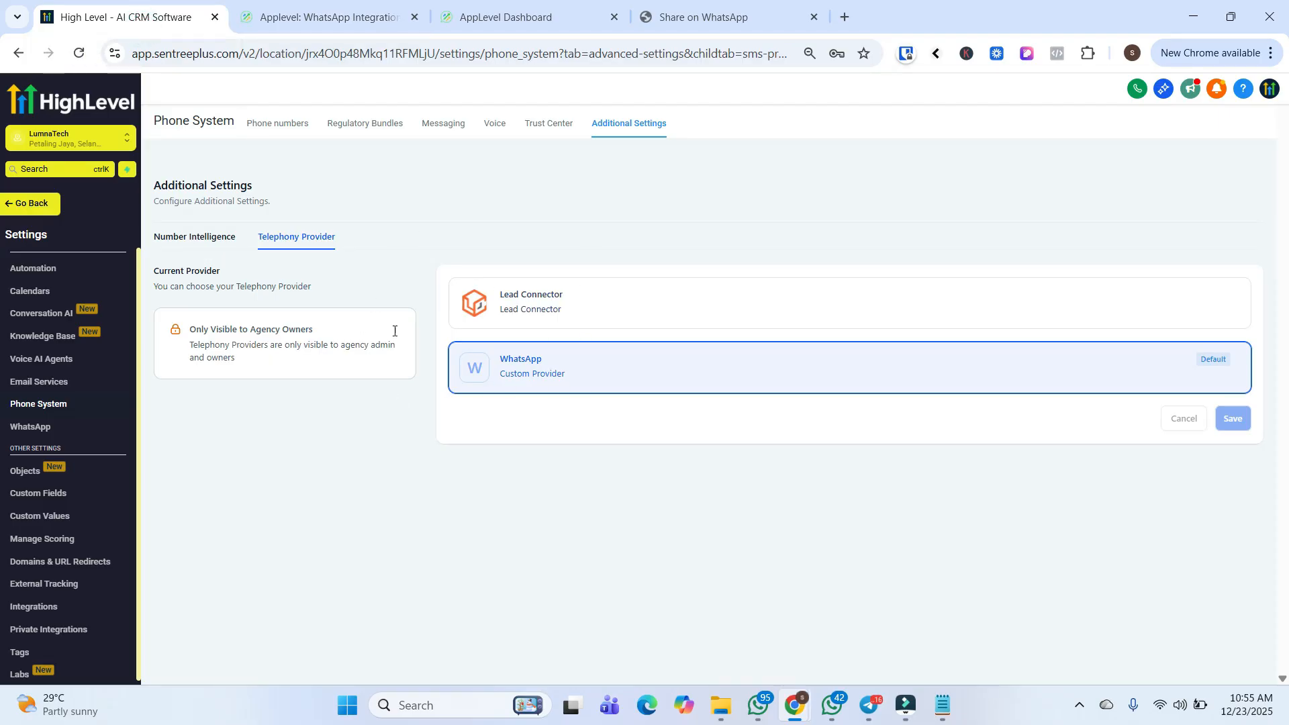
pyautogui.click(597, 322)
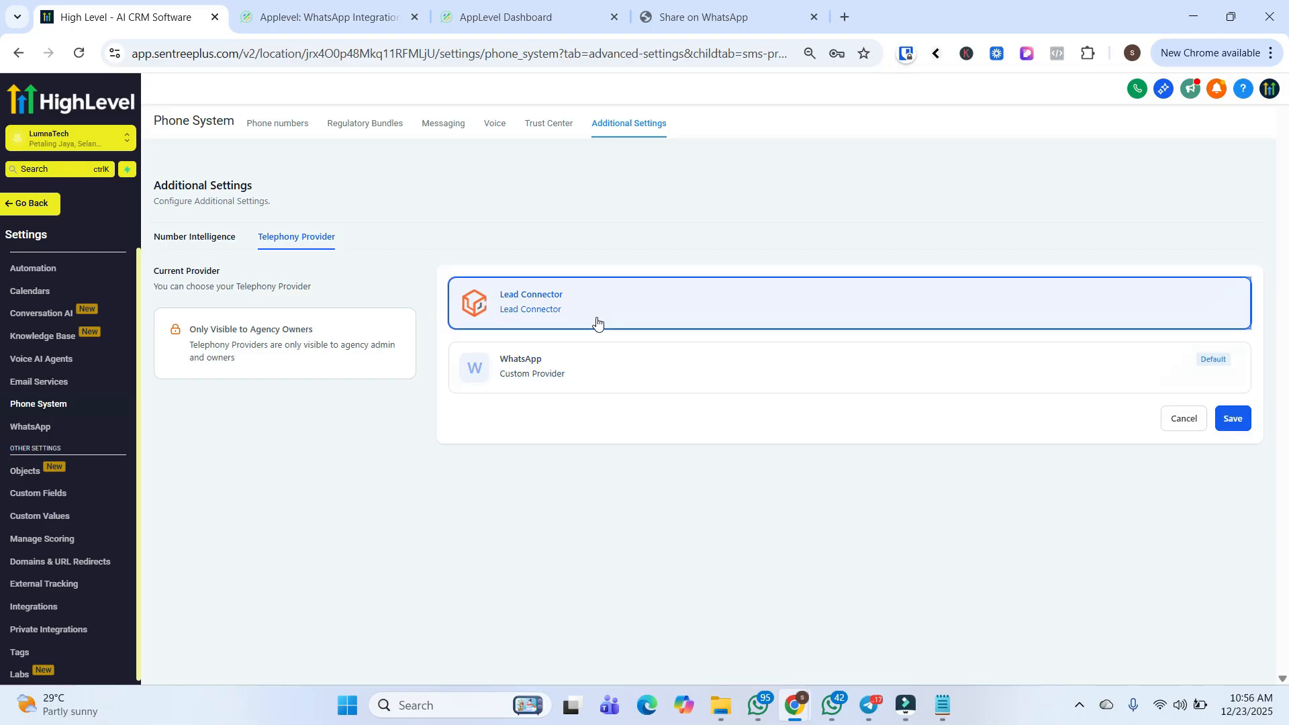
pyautogui.click(600, 360)
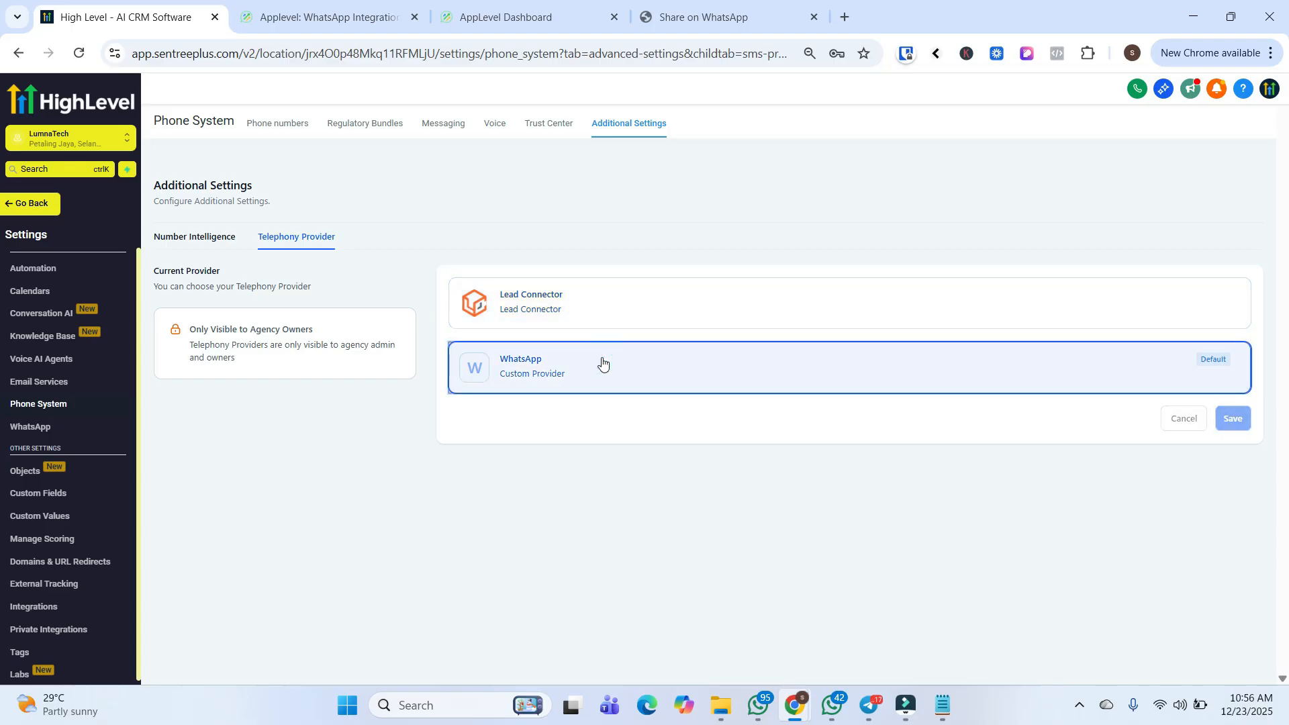
# Leave the settings for the WA Lumnatech devices page, view the new device form, and cancel it.
pyautogui.click(50, 197)
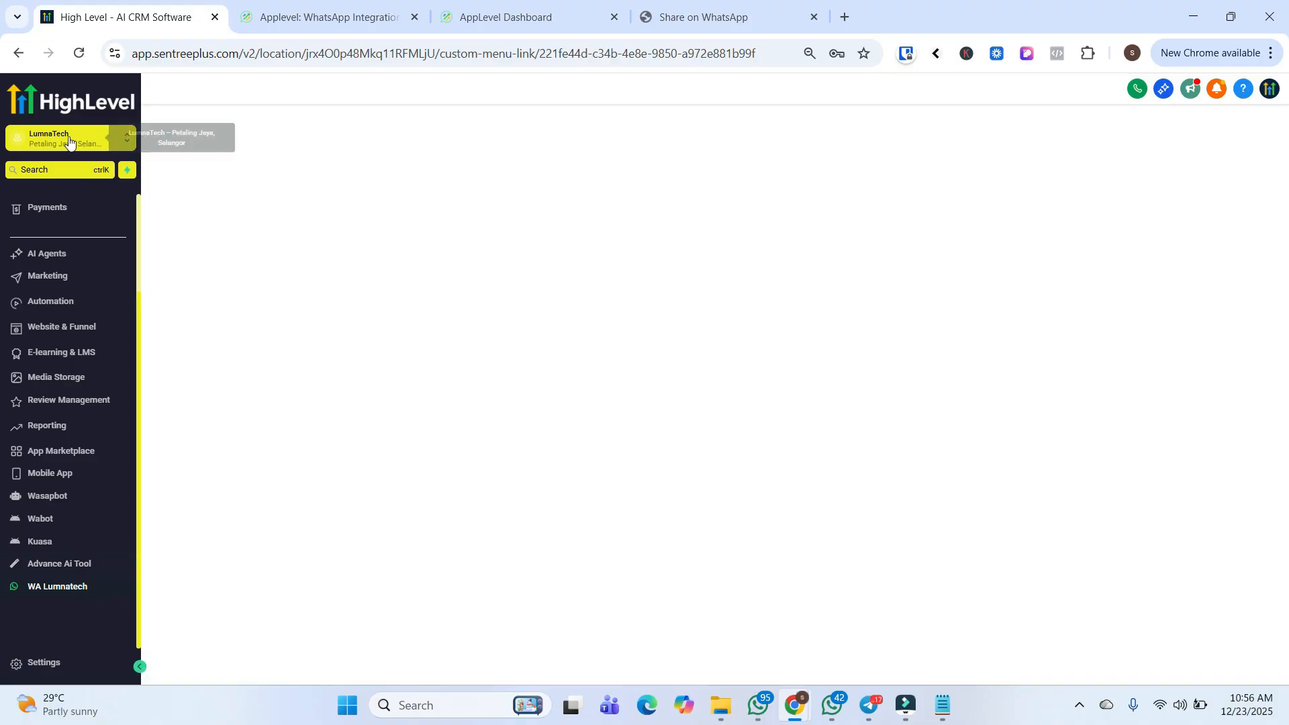
pyautogui.click(97, 591)
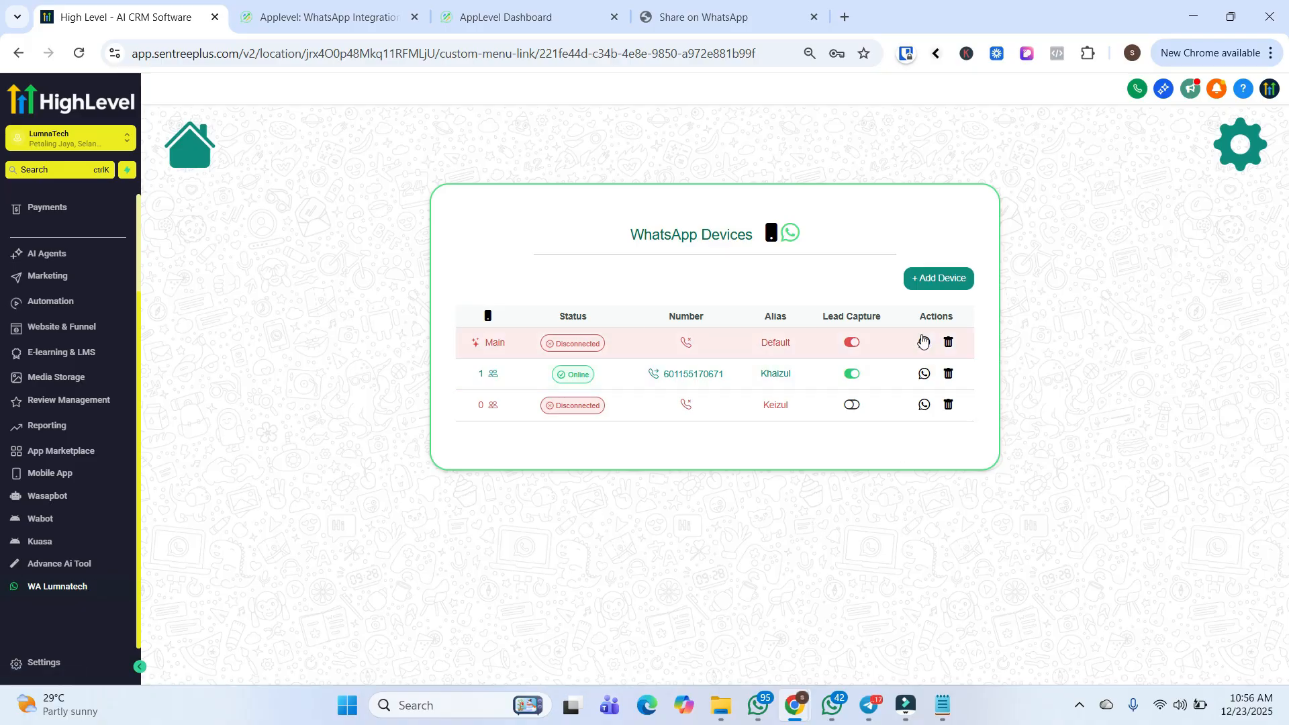
pyautogui.click(914, 287)
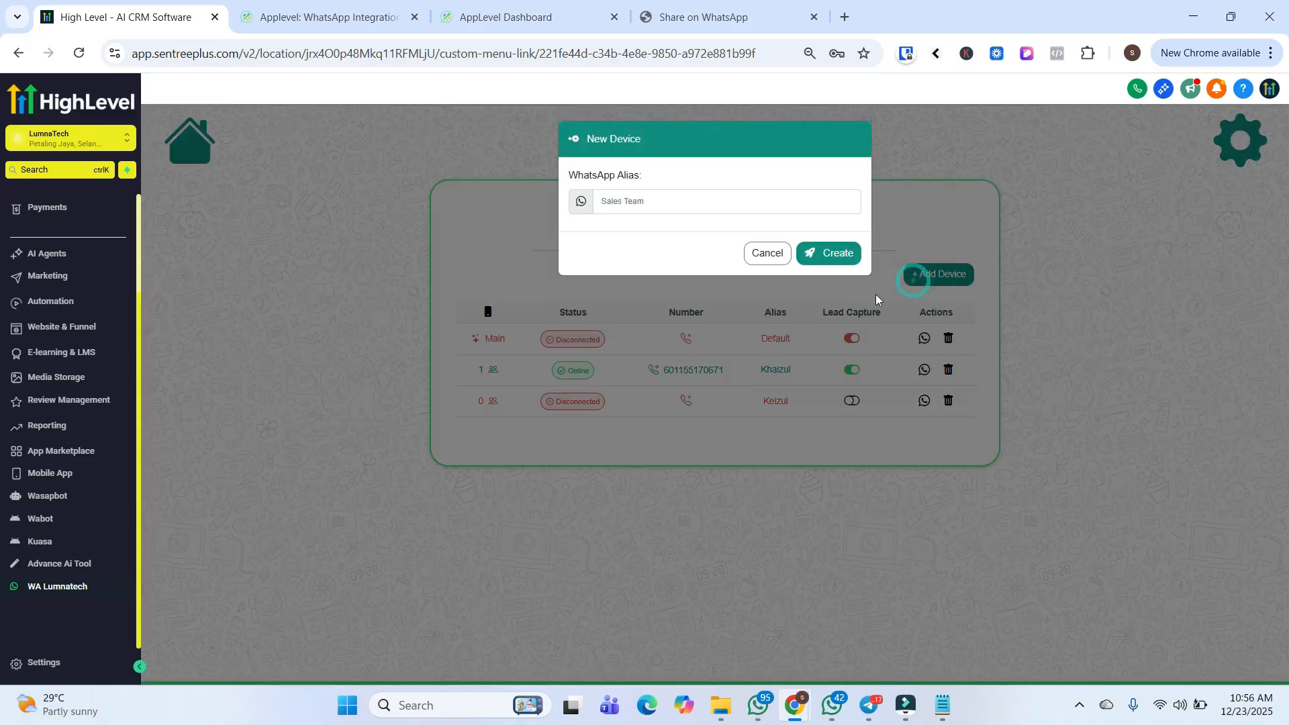
pyautogui.click(766, 251)
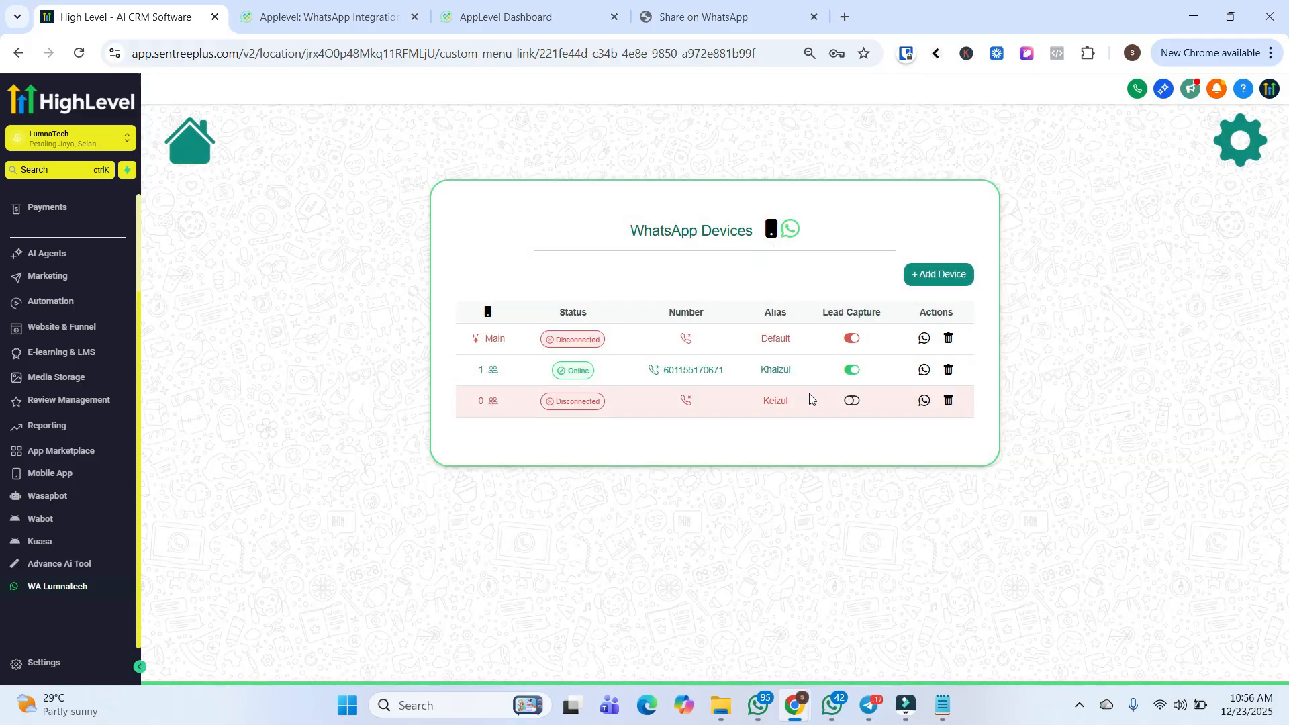
# Turn on Transcriptions and Lead Capture for the last disconnected WhatsApp device, save the changes, and return to the device list.
pyautogui.click(921, 405)
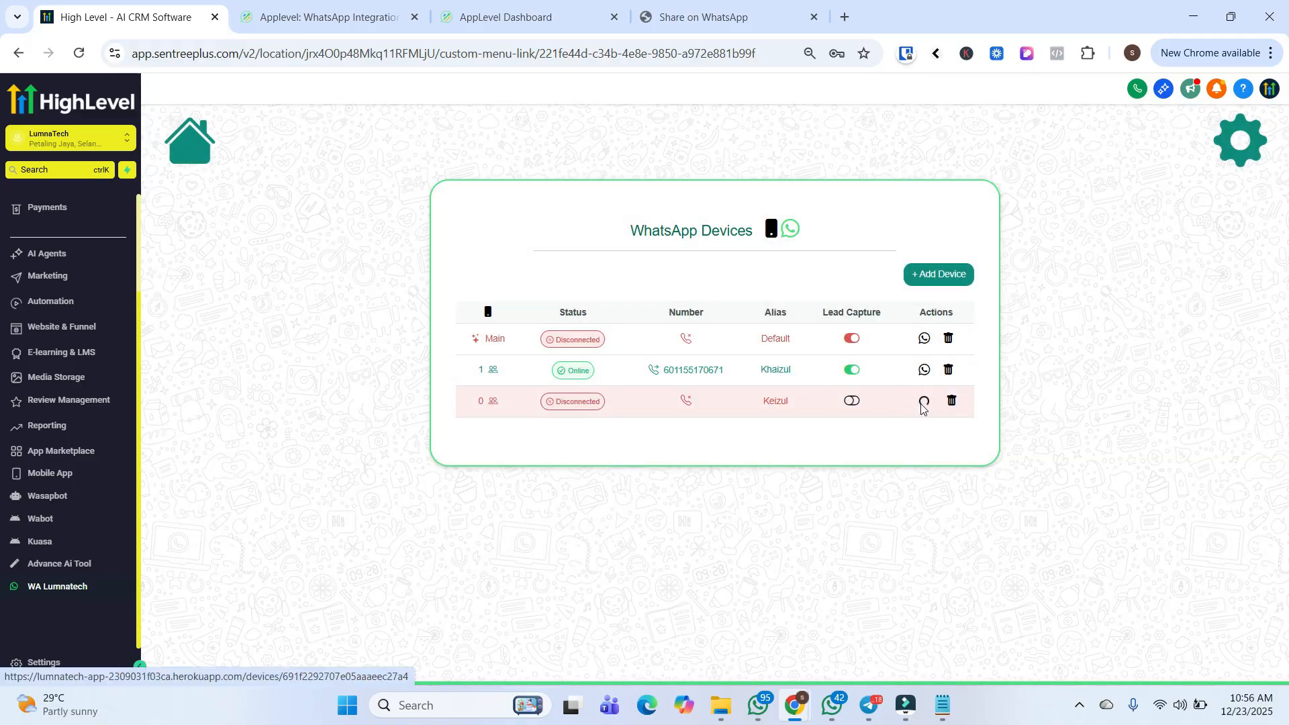
pyautogui.click(734, 395)
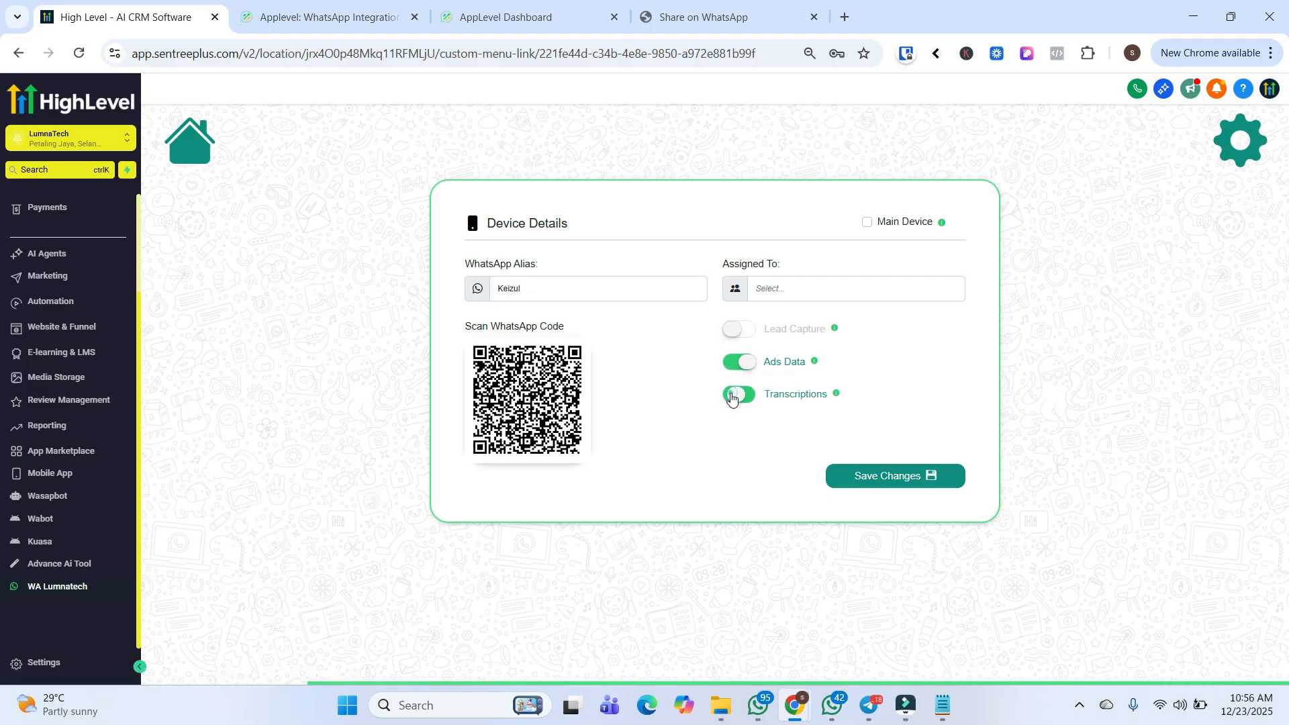
pyautogui.click(742, 329)
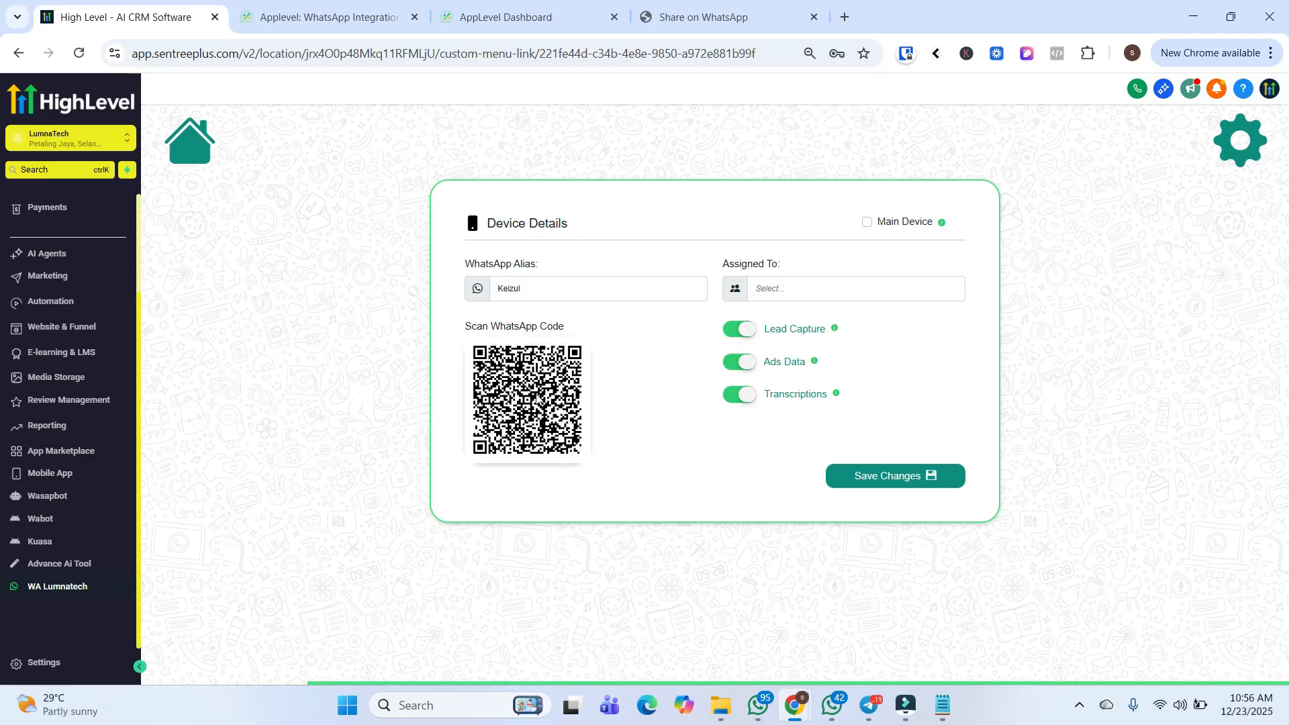
pyautogui.click(861, 482)
pyautogui.click(190, 143)
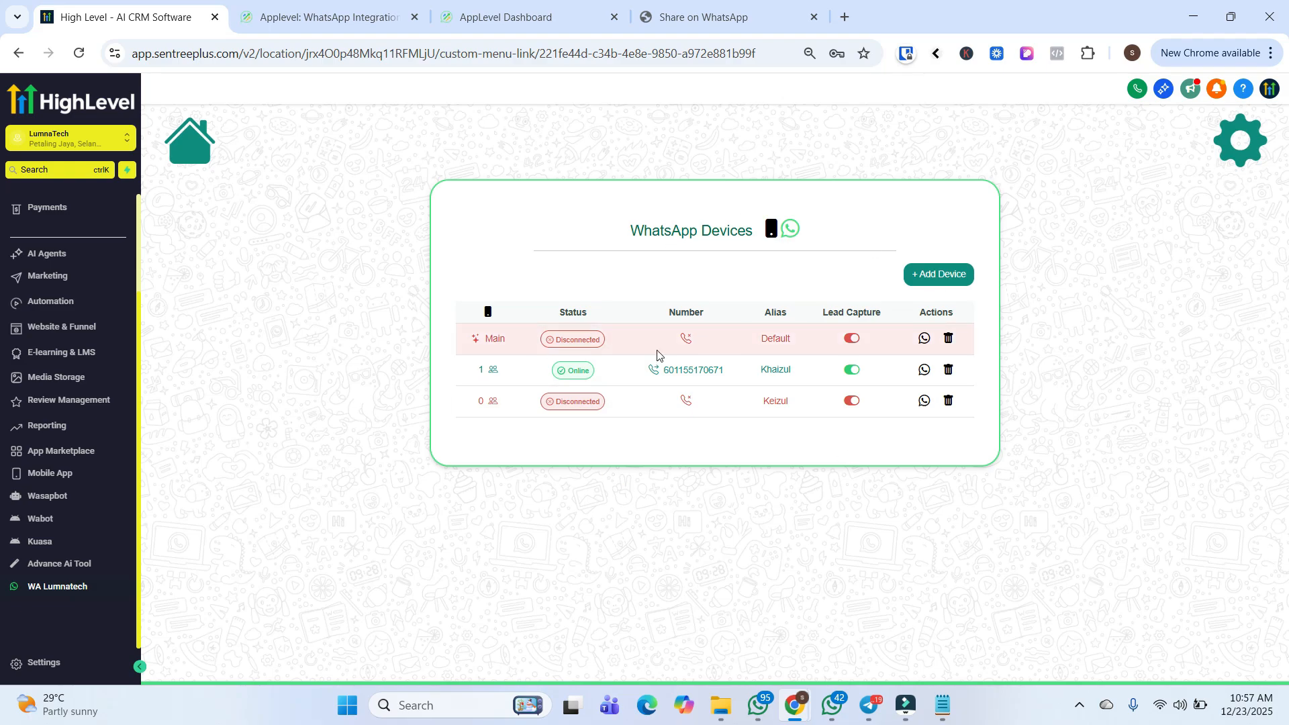
# Open the WhatsApp AI Assistant from the WhatsApp integration settings and activate the empty OpenAI API key field.
pyautogui.click(1225, 151)
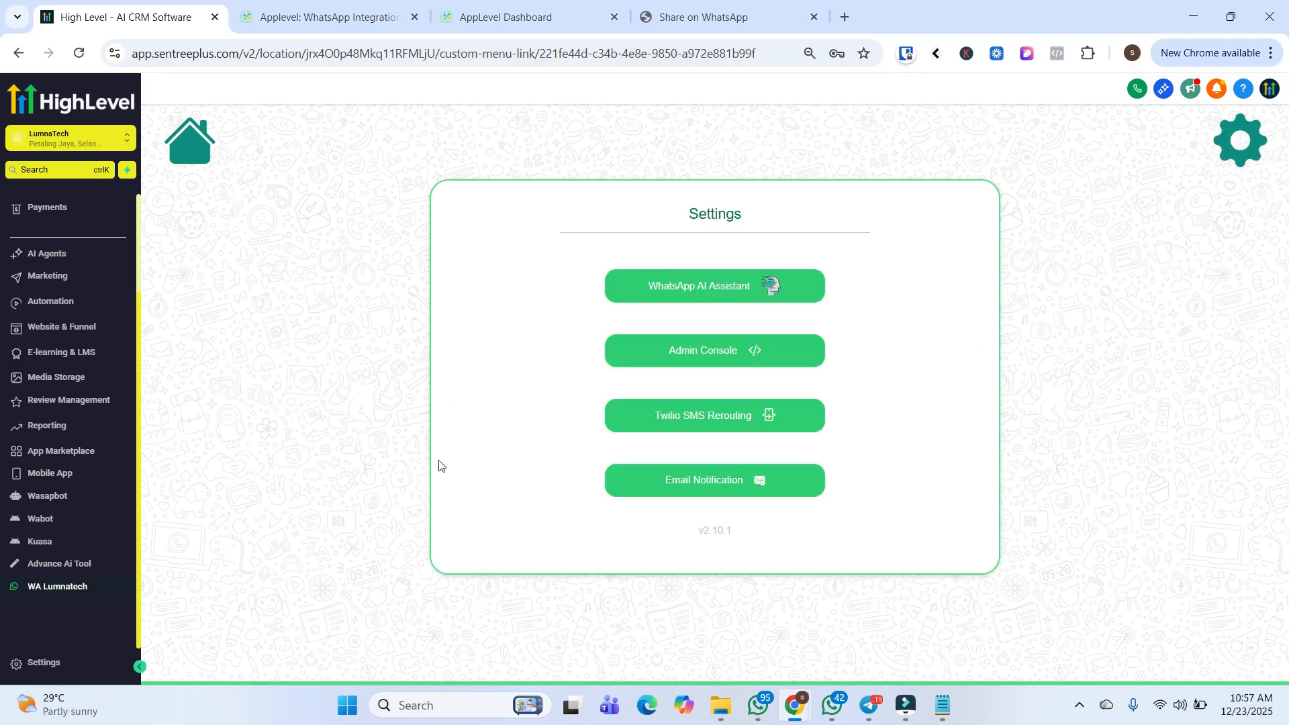
pyautogui.click(716, 292)
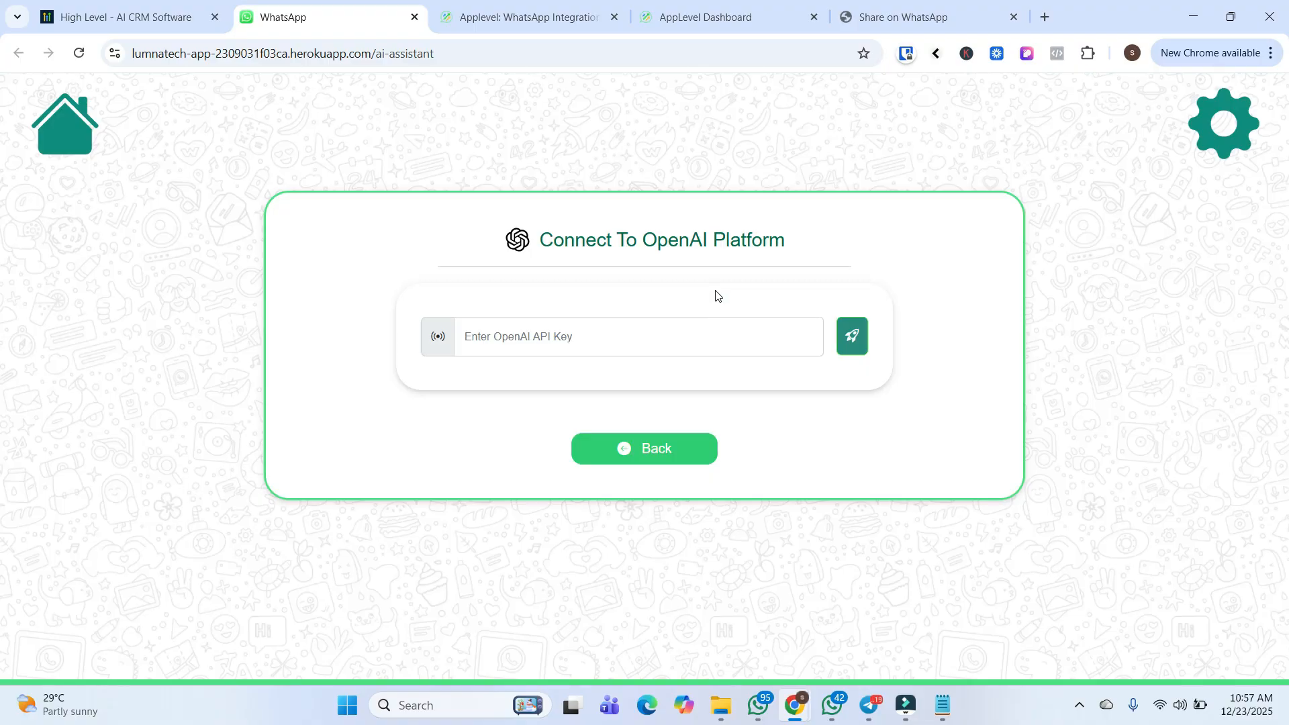
pyautogui.click(686, 347)
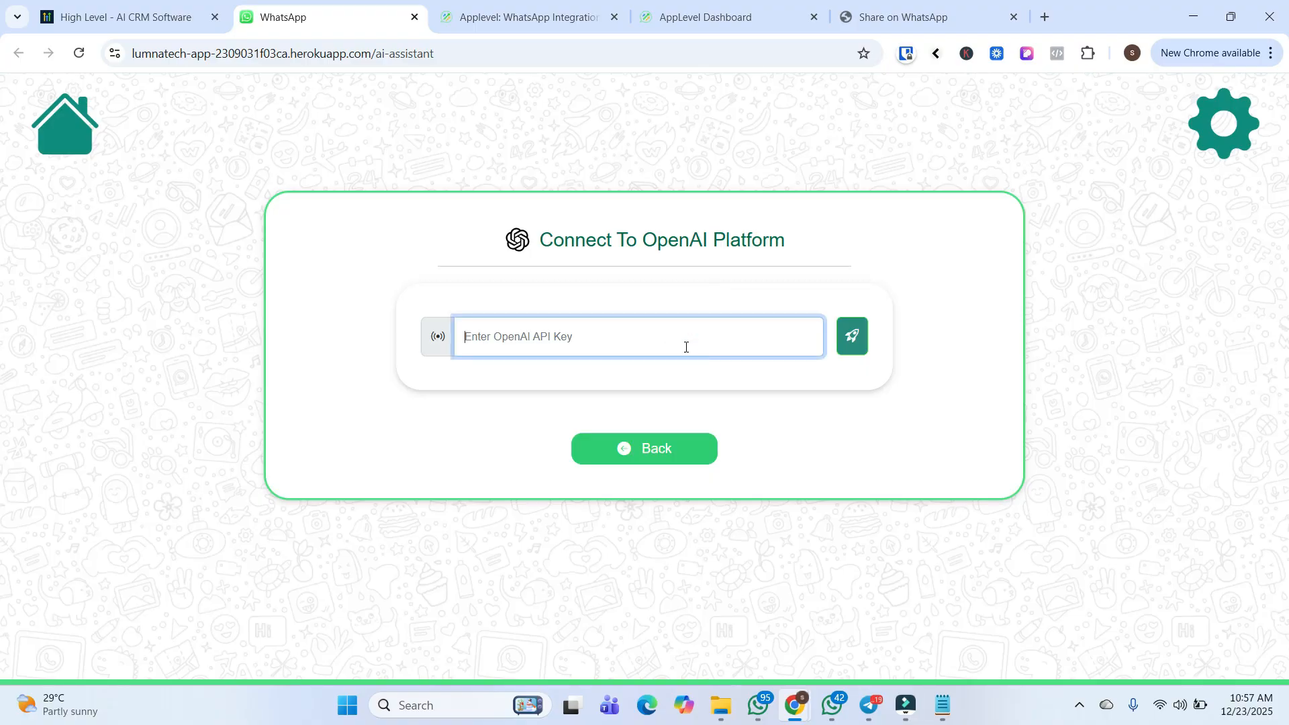
# Switch to the AppLevel Dashboard, open Tutorials, and look through the available tutorial cards.
pyautogui.write('ap')
pyautogui.click(735, 26)
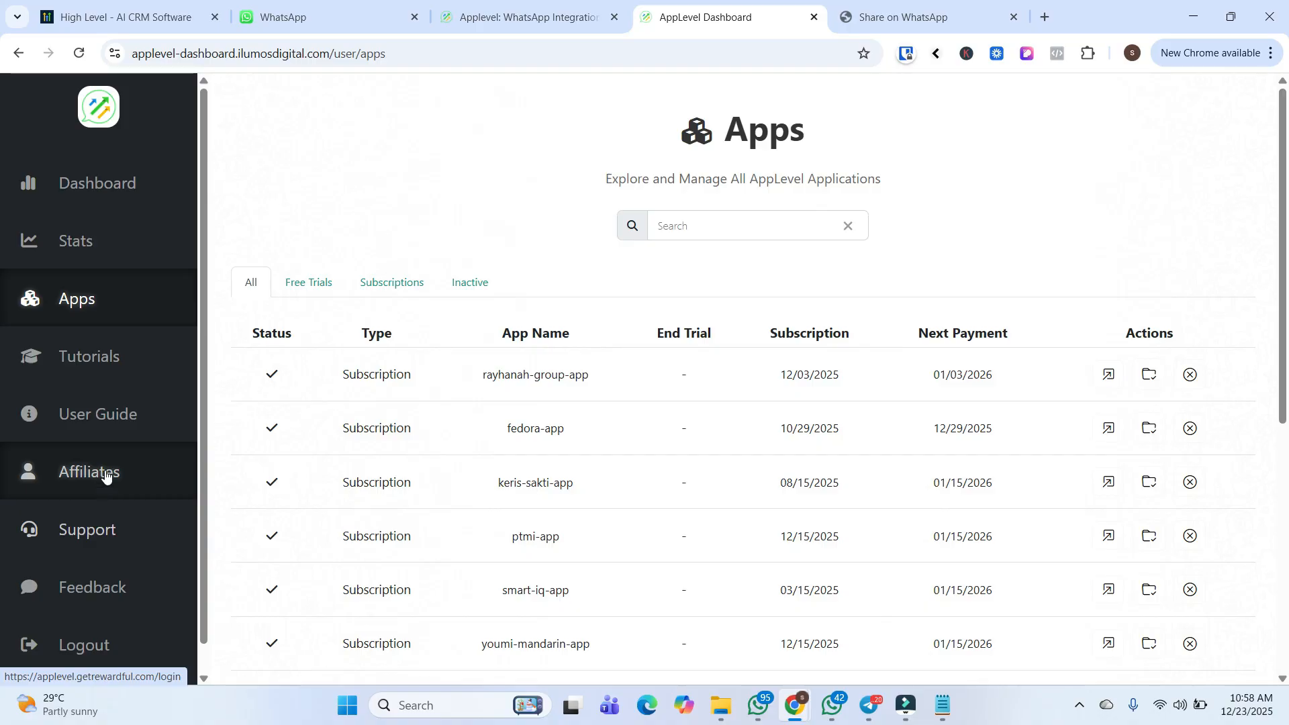
pyautogui.click(127, 368)
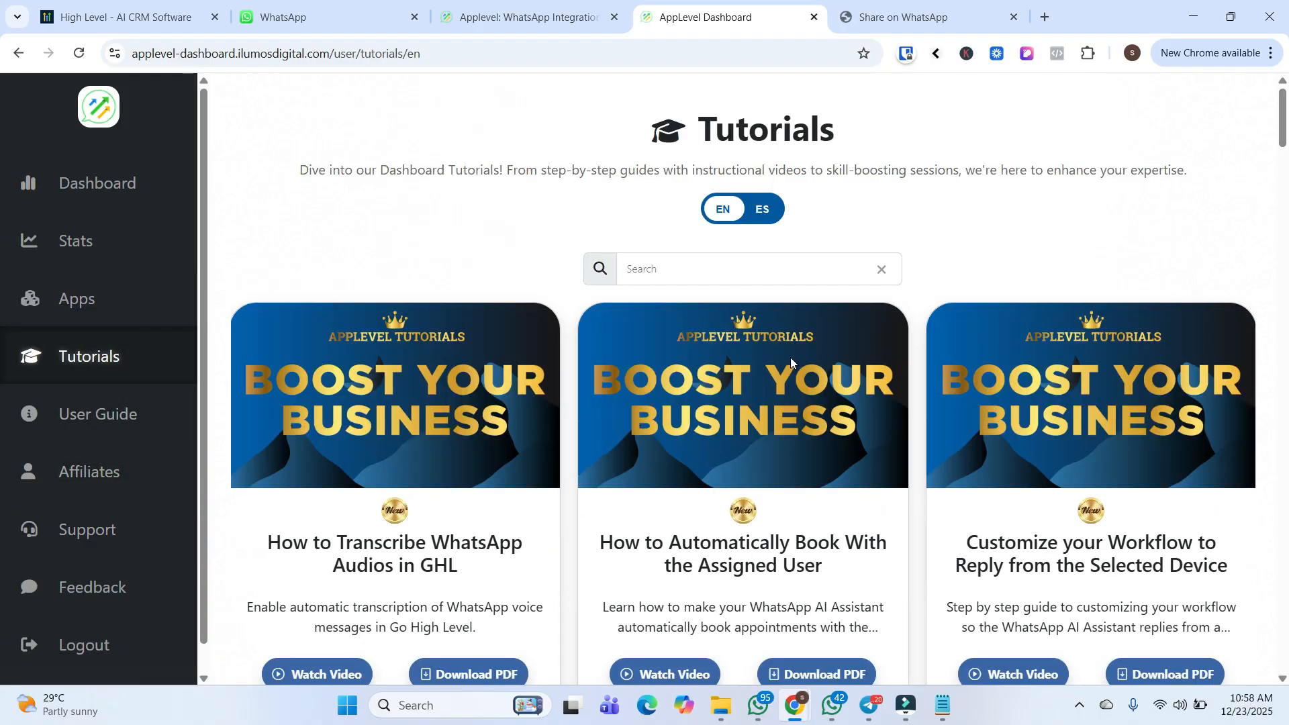
pyautogui.scroll(-3, 791, 360)
pyautogui.scroll(-7, 791, 360)
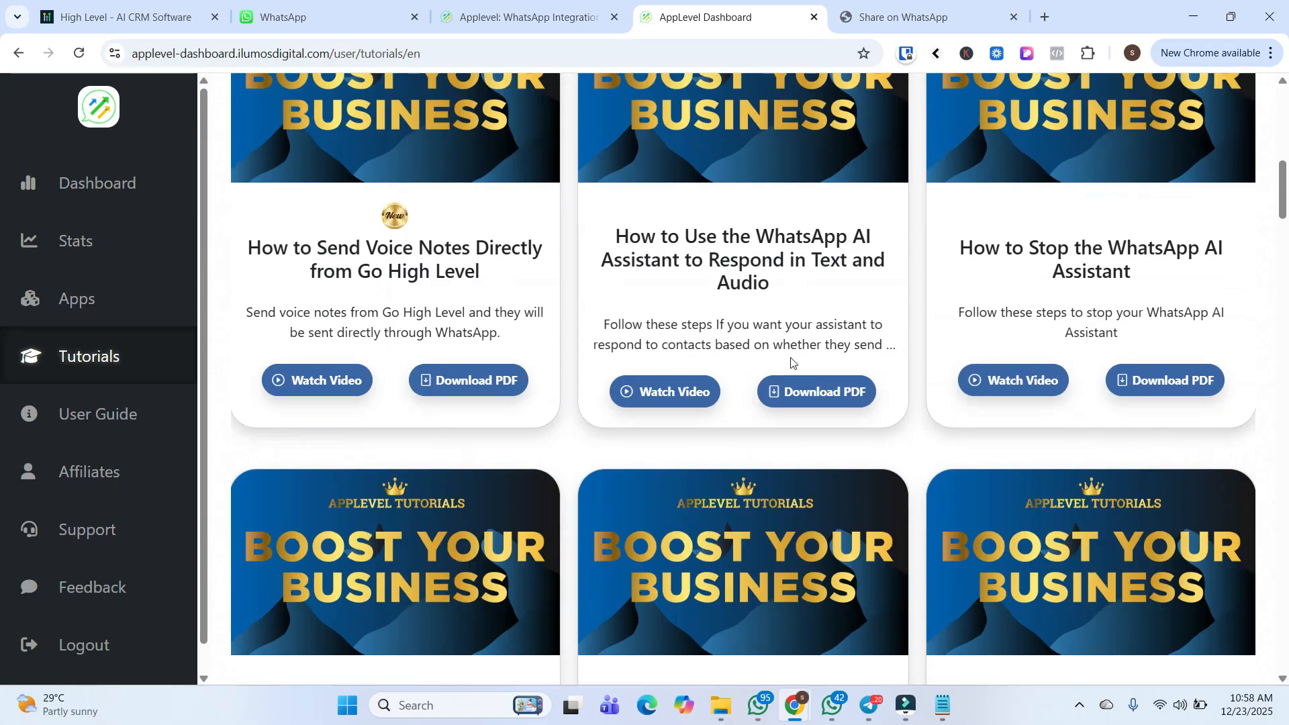
pyautogui.scroll(-5, 785, 281)
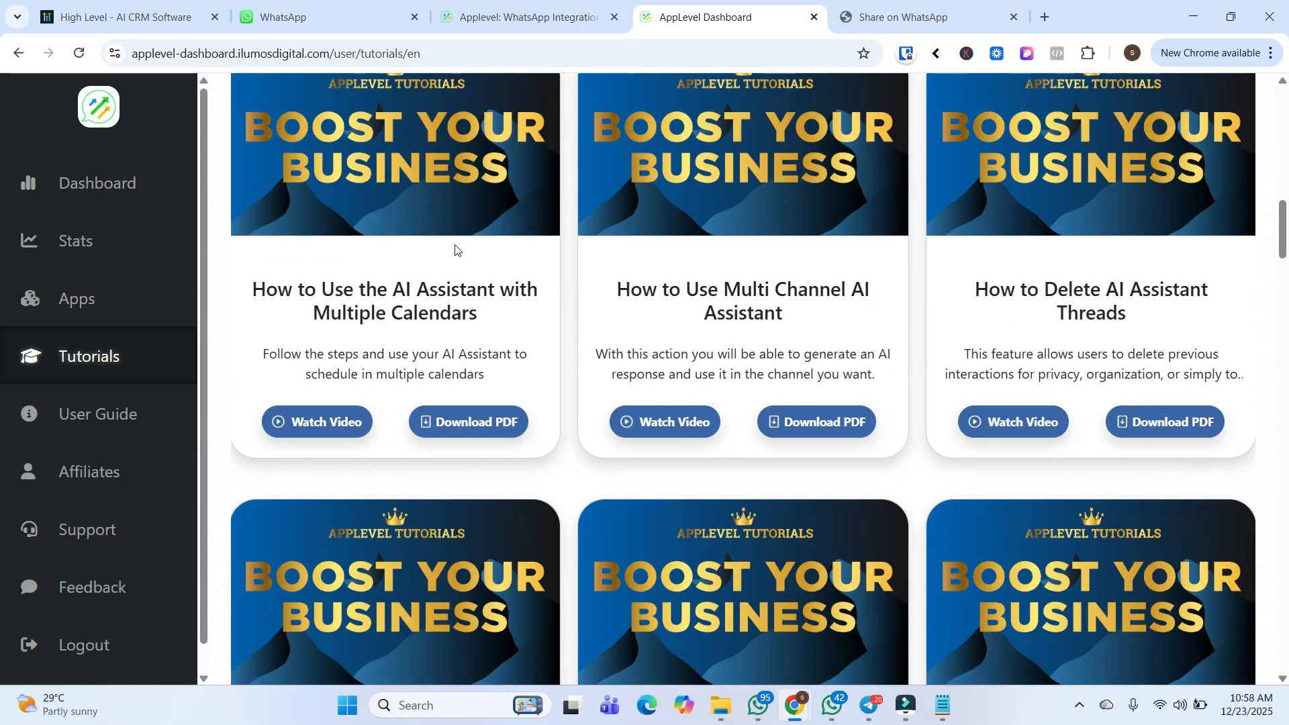
# Return to HighLevel, open the Contacts list, and select all contact records across every page.
pyautogui.click(151, 17)
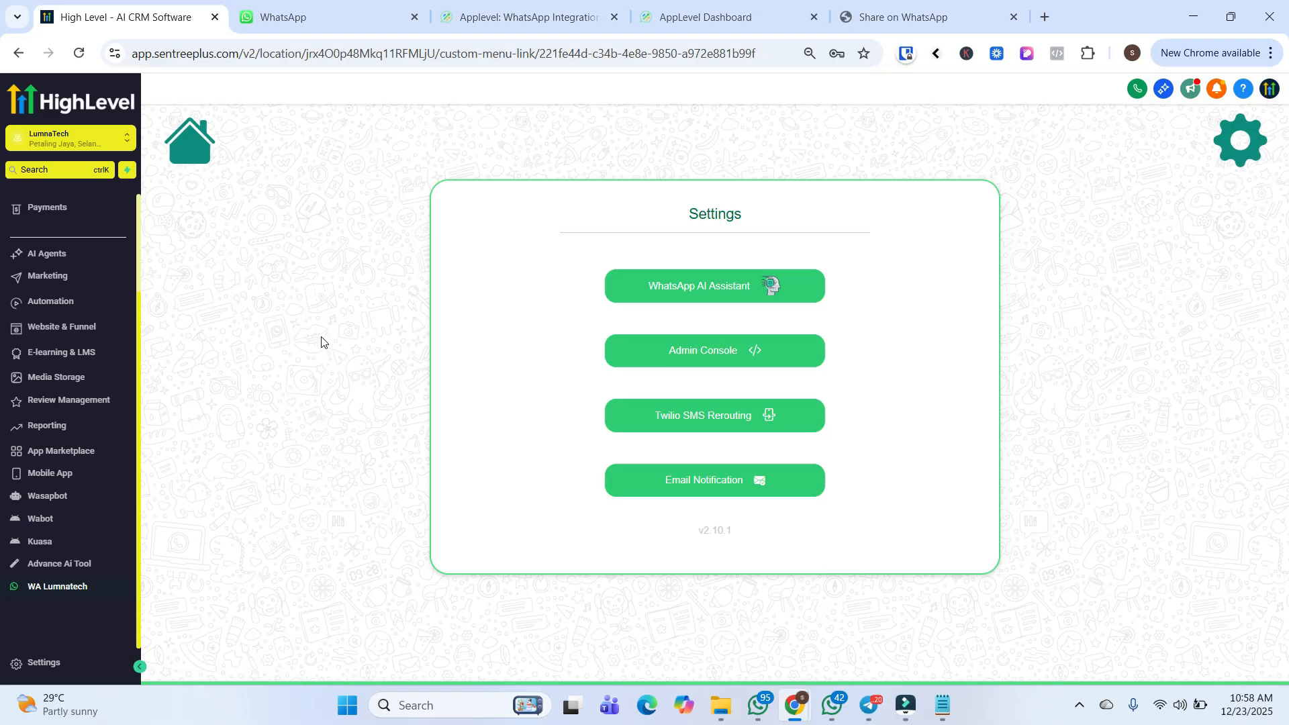
pyautogui.scroll(2, 105, 350)
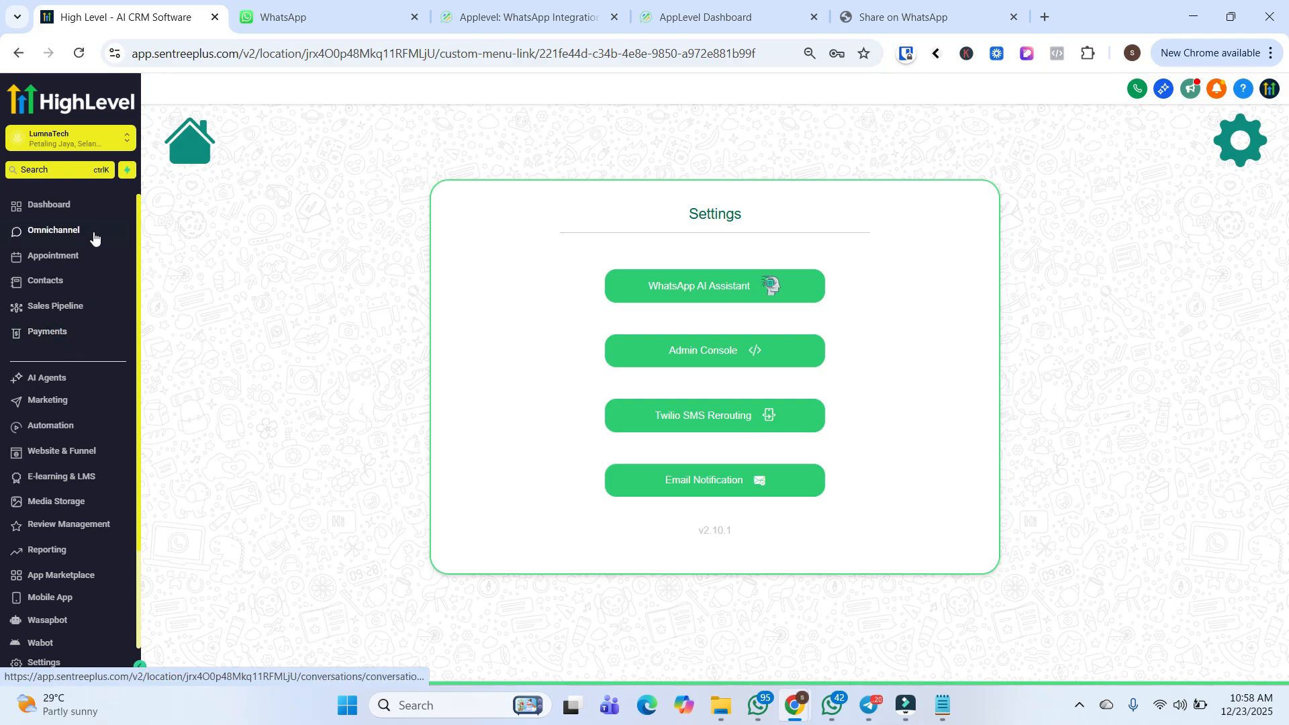
pyautogui.click(81, 284)
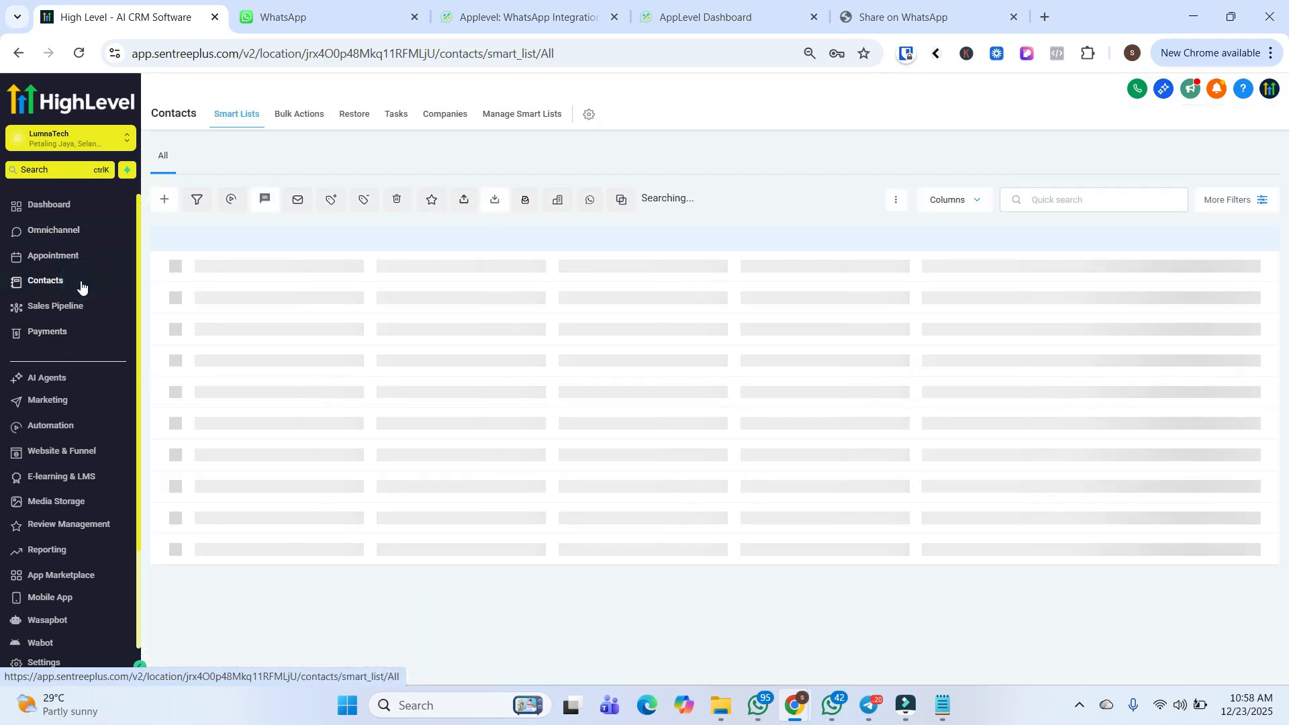
pyautogui.click(188, 267)
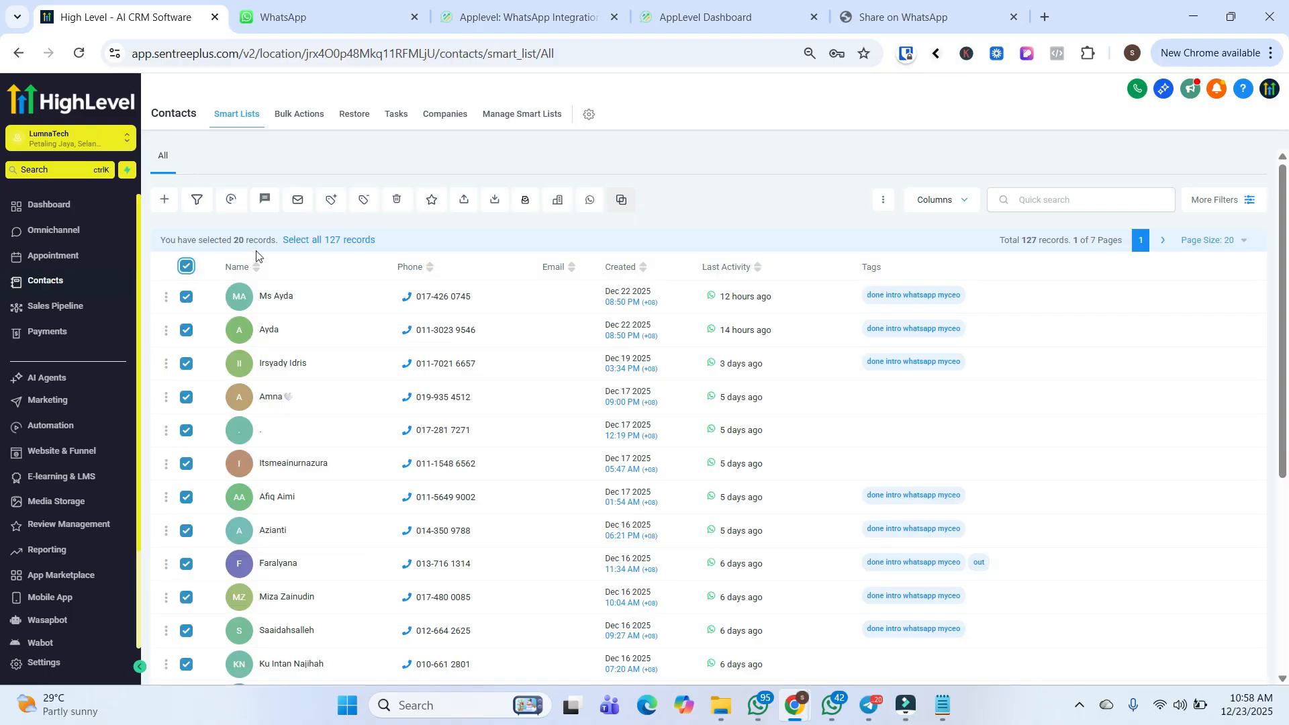
pyautogui.click(330, 241)
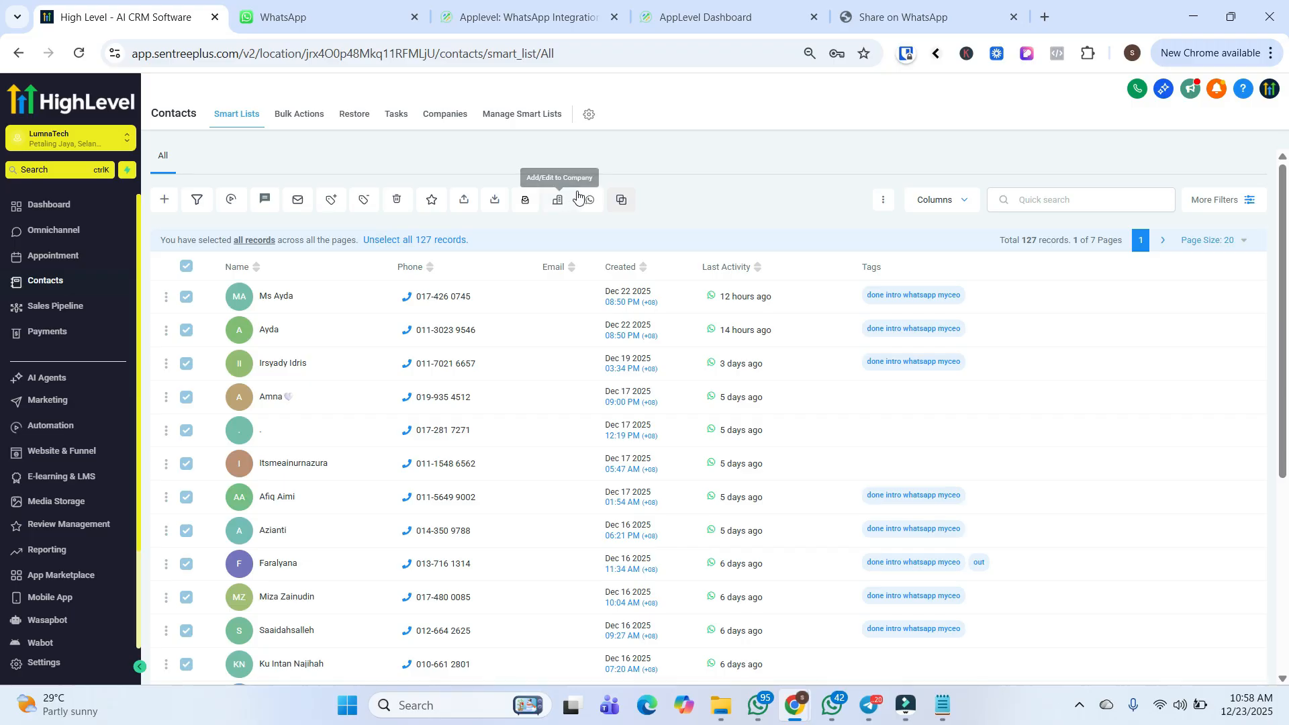
# Start a bulk SMS to the selected contacts, check the sender number options, and enter "Vdsdsvds" as the message.
pyautogui.click(262, 206)
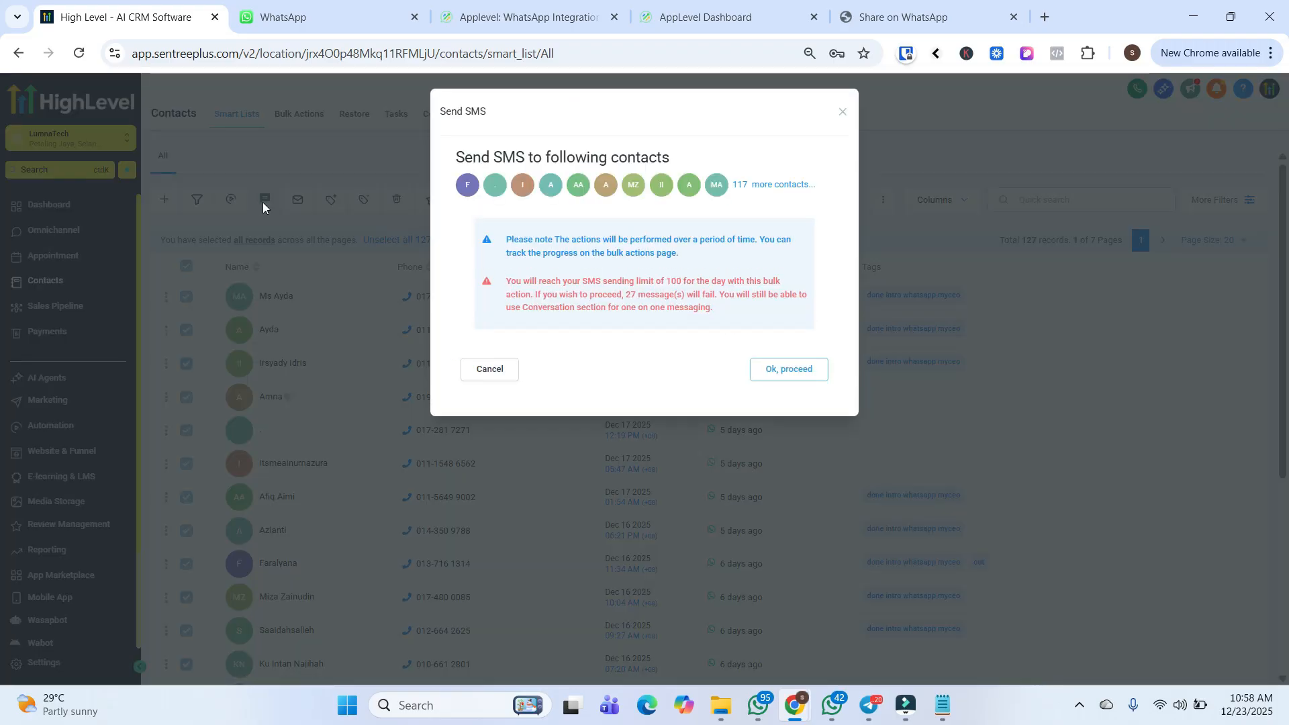
pyautogui.click(786, 370)
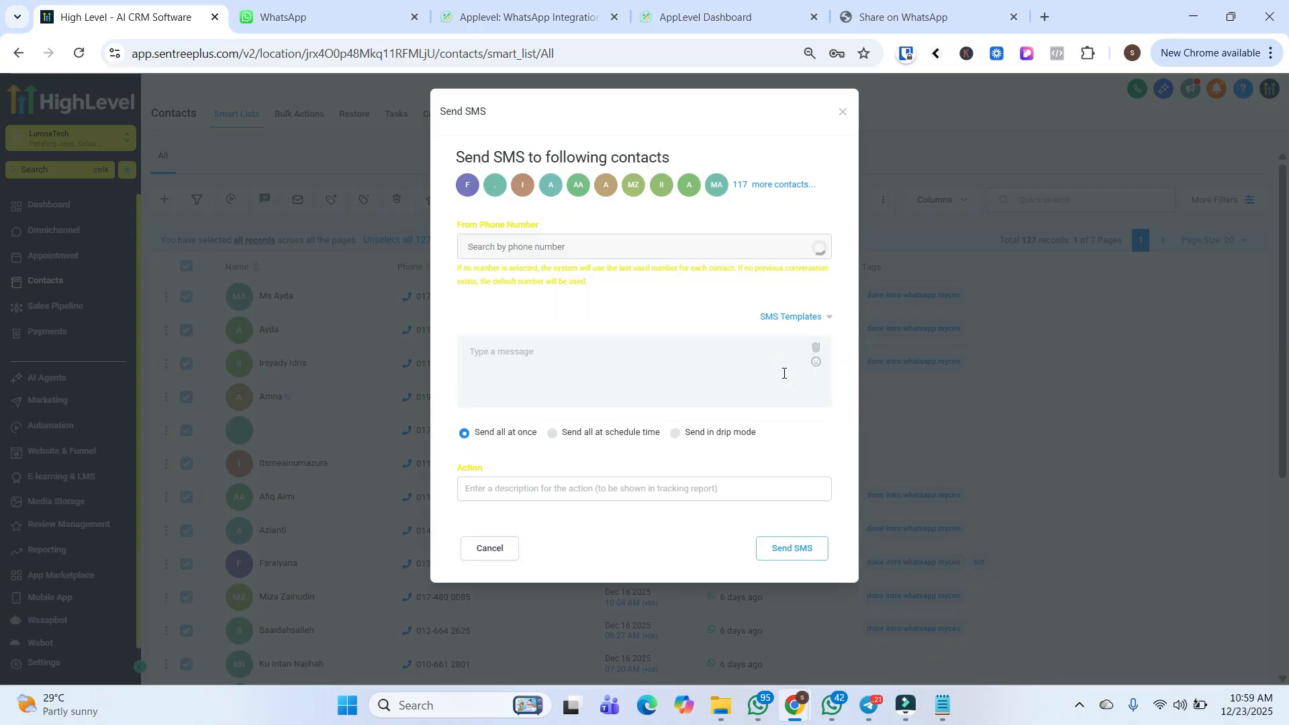
pyautogui.click(726, 253)
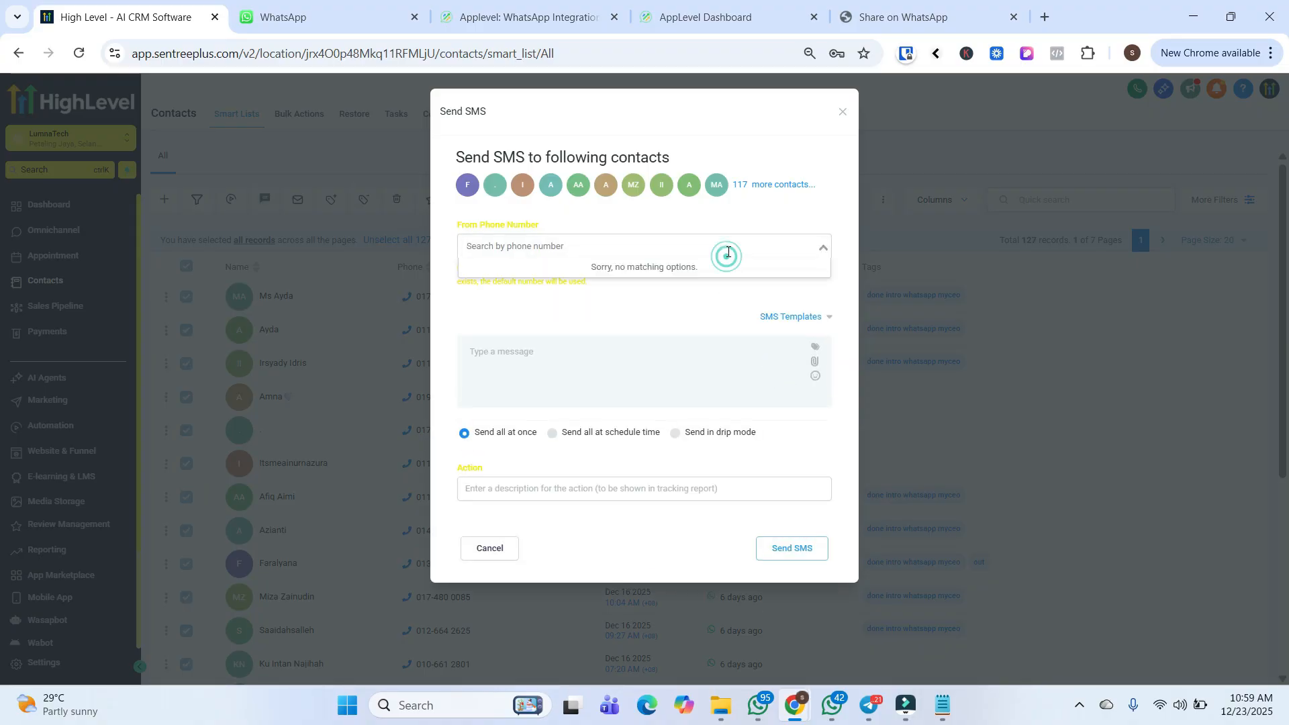
pyautogui.click(727, 310)
pyautogui.click(705, 348)
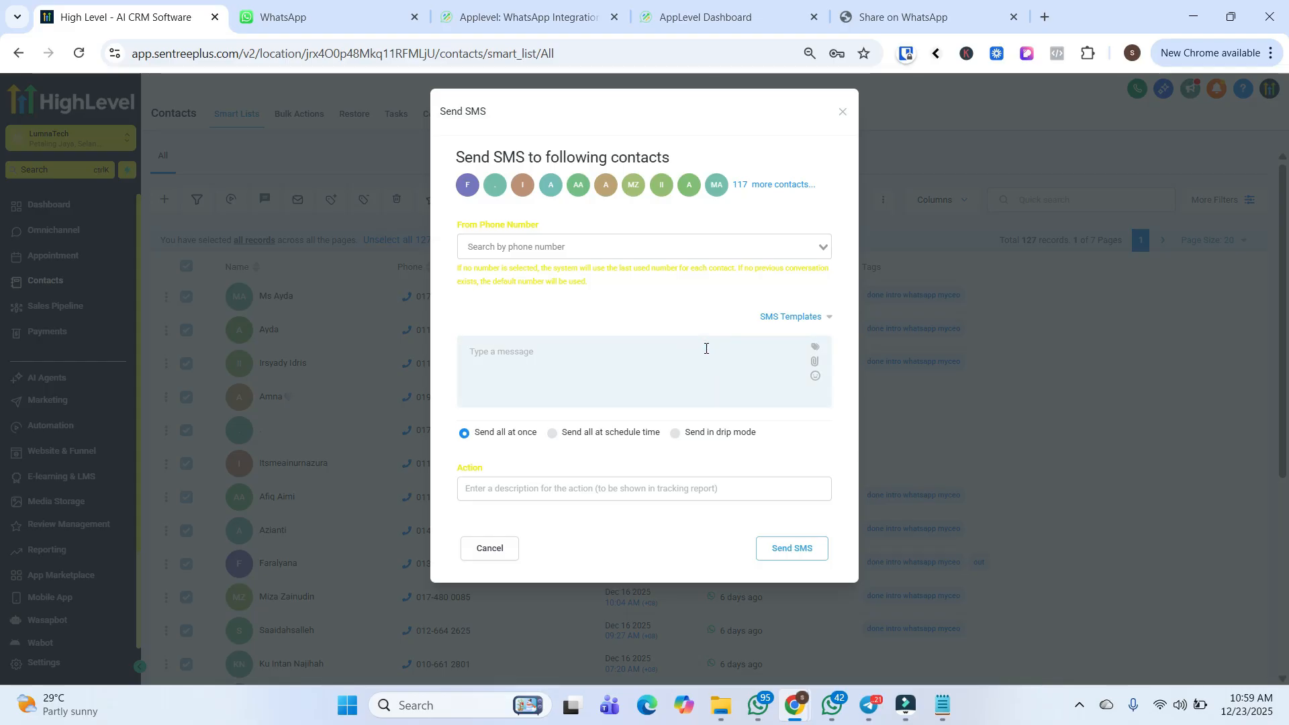
pyautogui.write('Vdsdsvds')
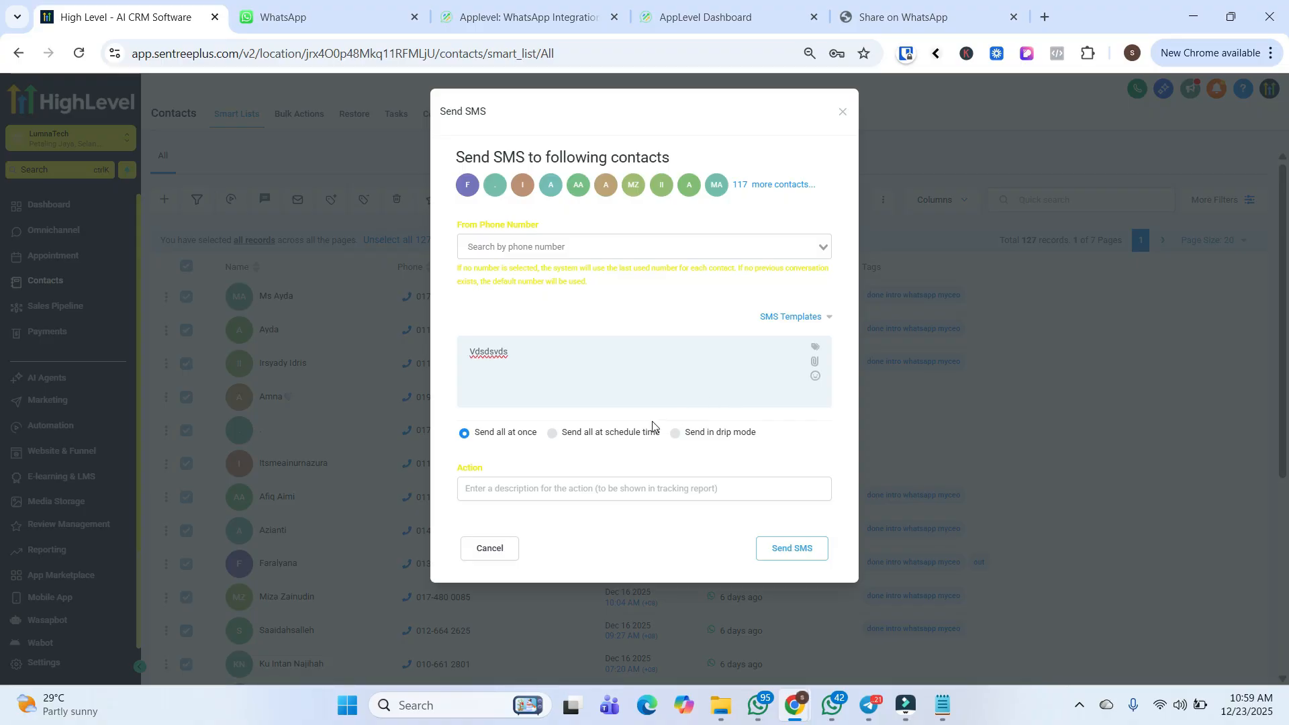
pyautogui.click(816, 372)
pyautogui.click(614, 373)
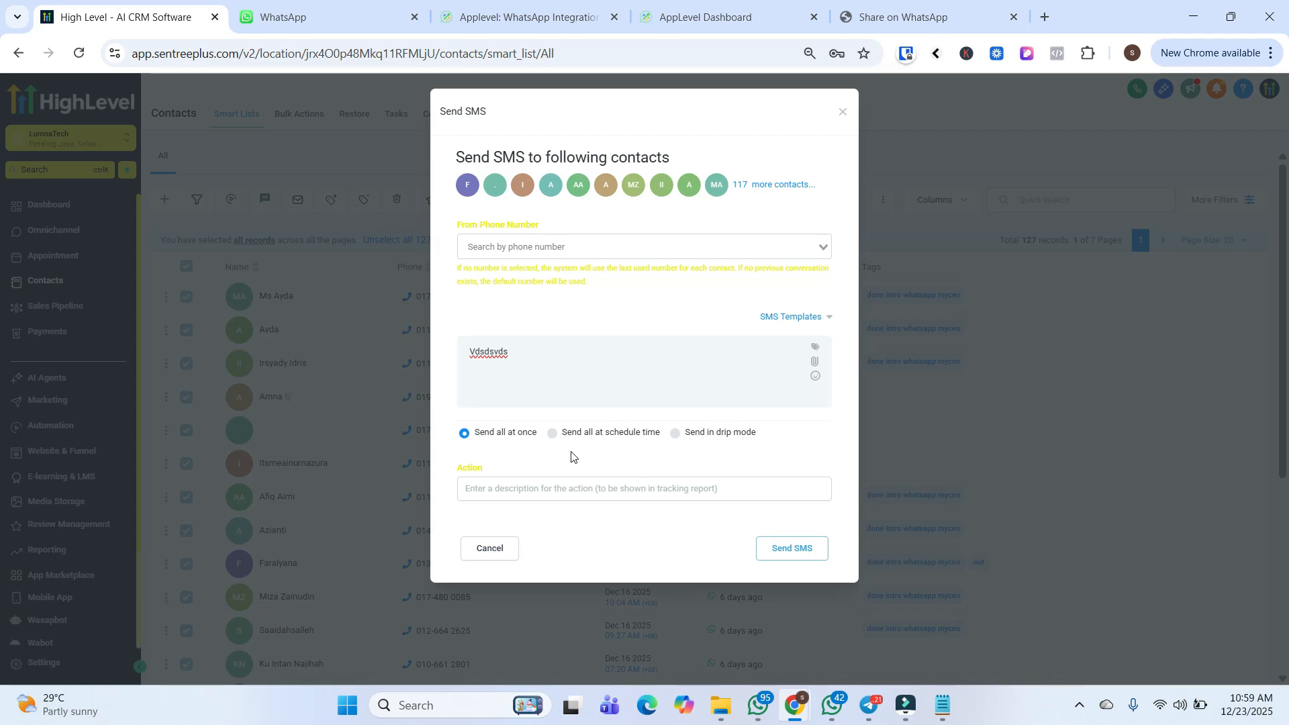
# Set the bulk SMS to send in drip mode with a batch quantity of 1, repeating after 3 minutes.
pyautogui.click(678, 435)
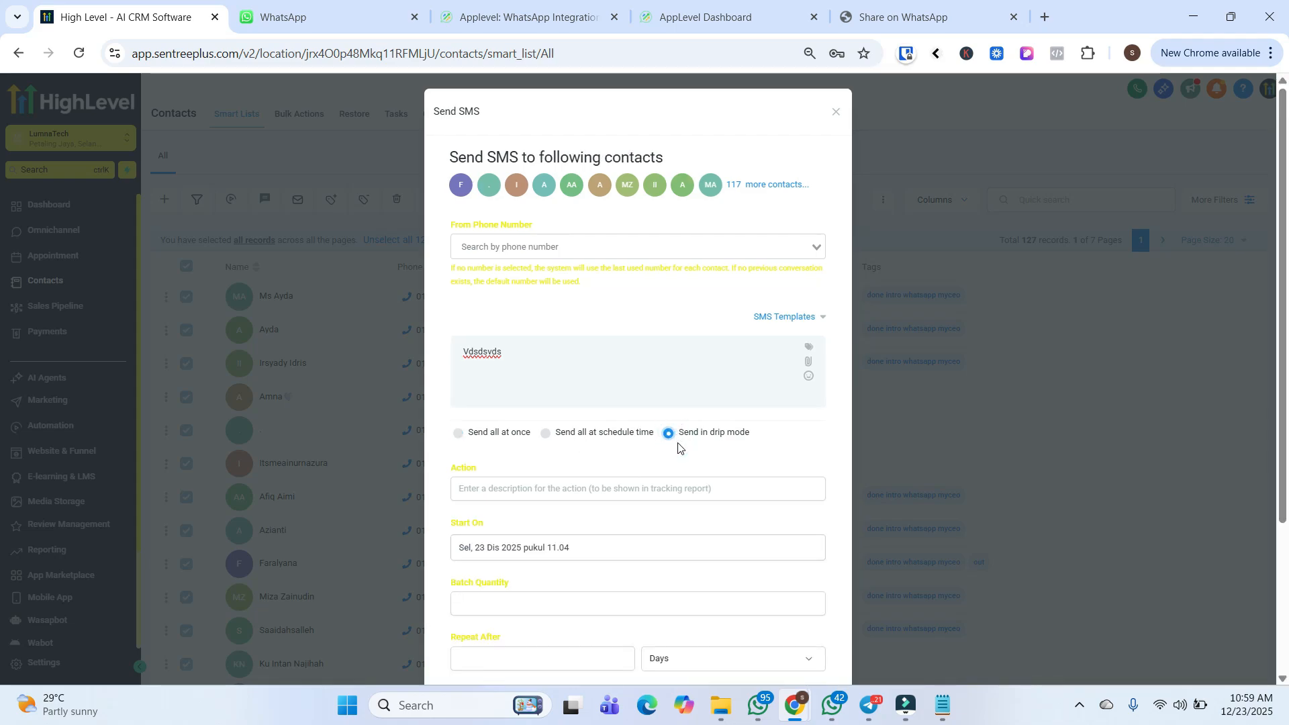
pyautogui.click(662, 489)
pyautogui.click(814, 533)
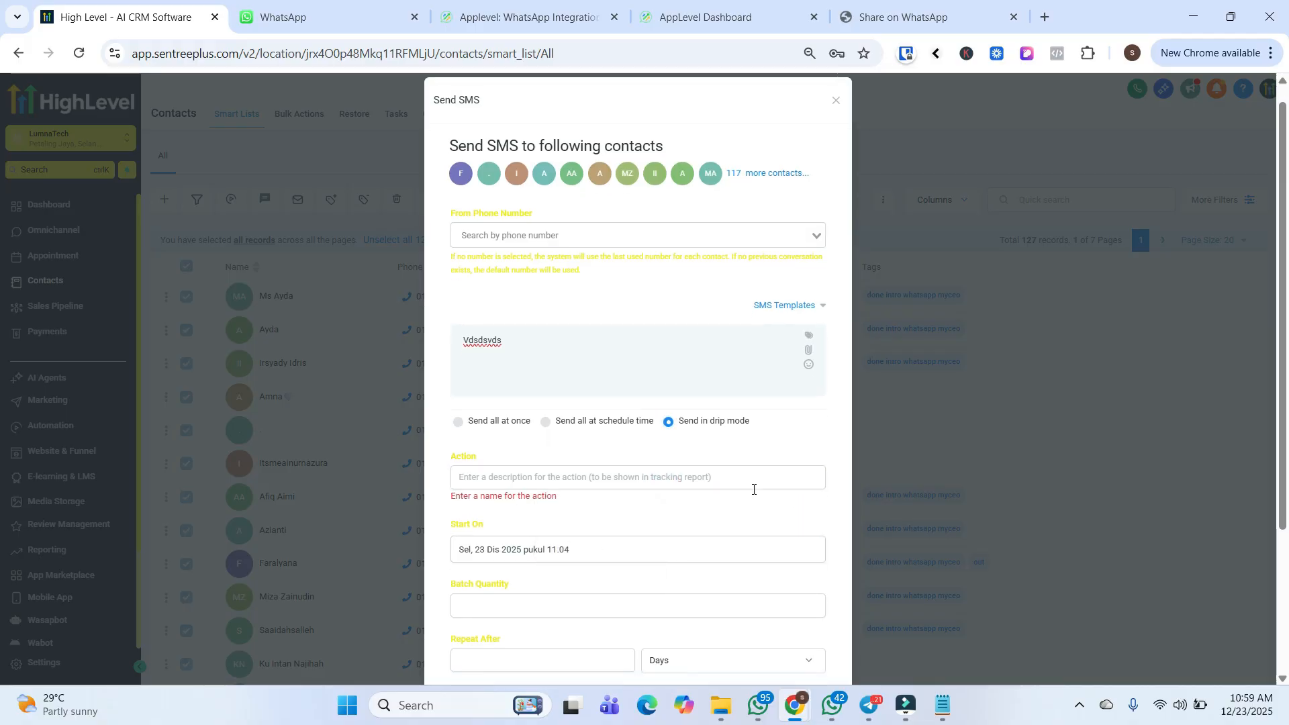
pyautogui.scroll(-3, 753, 490)
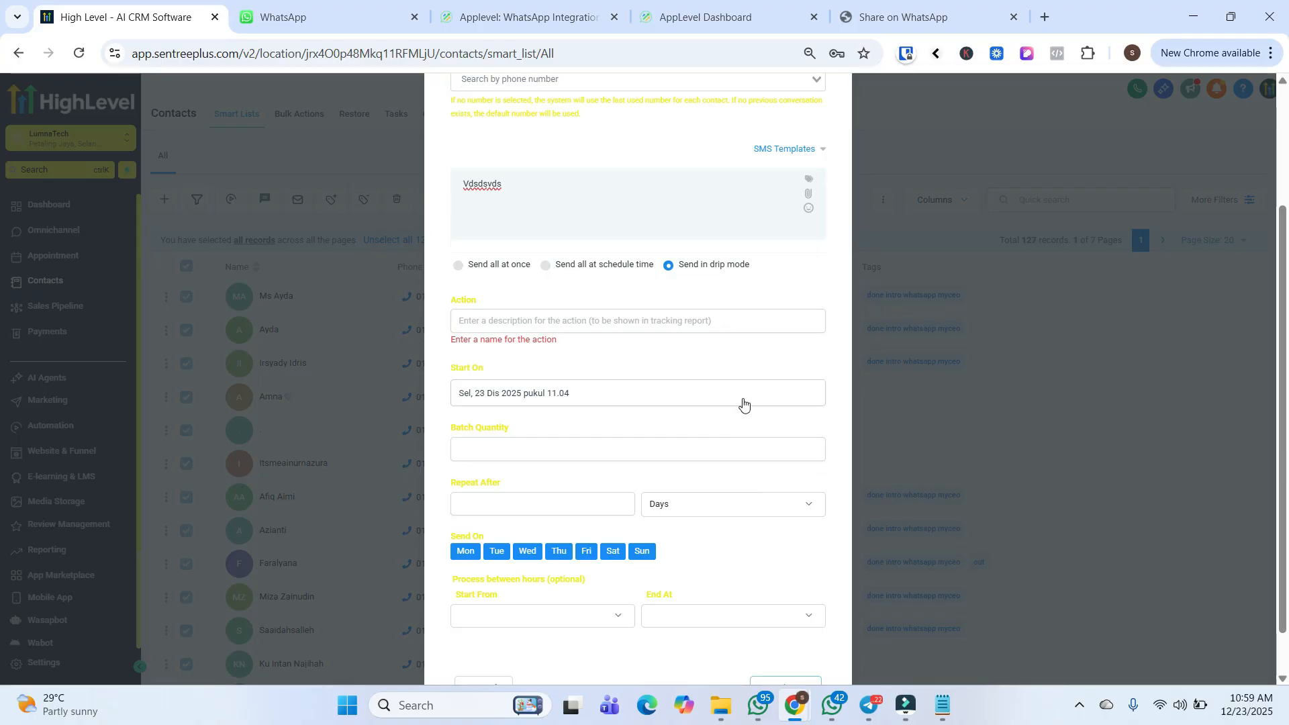
pyautogui.click(739, 452)
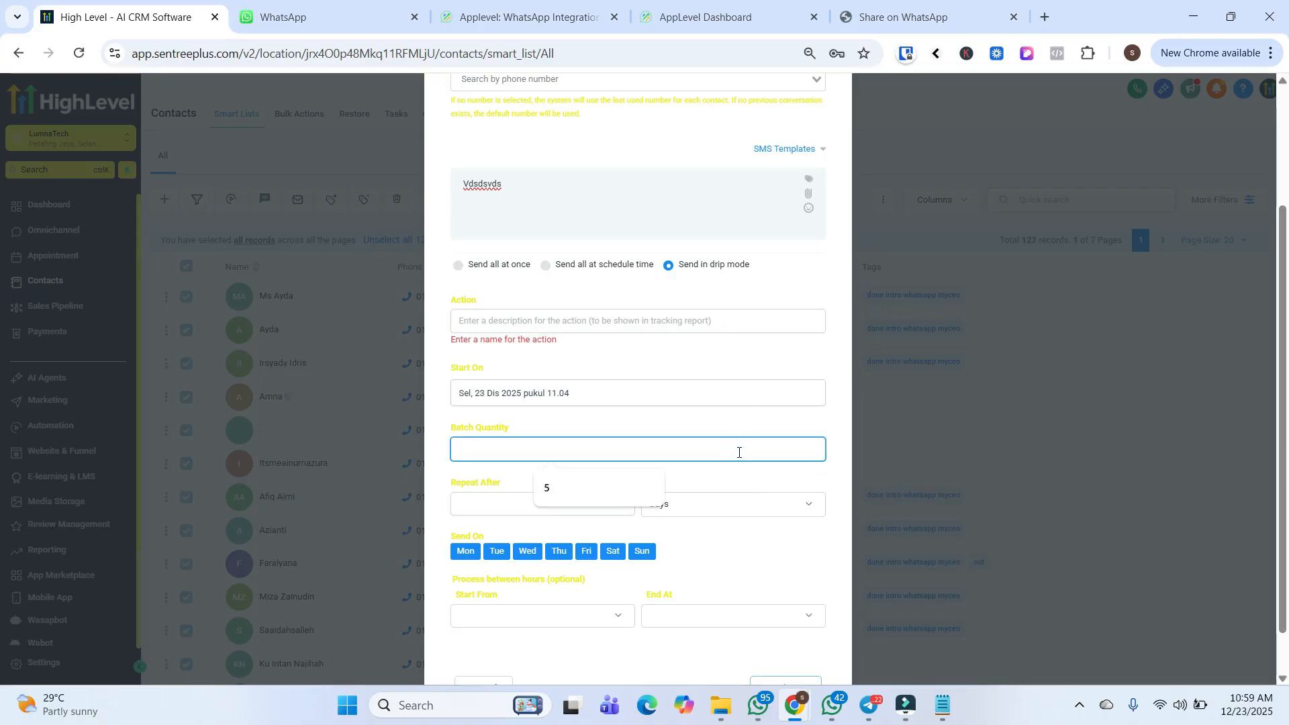
pyautogui.write('1')
pyautogui.click(692, 508)
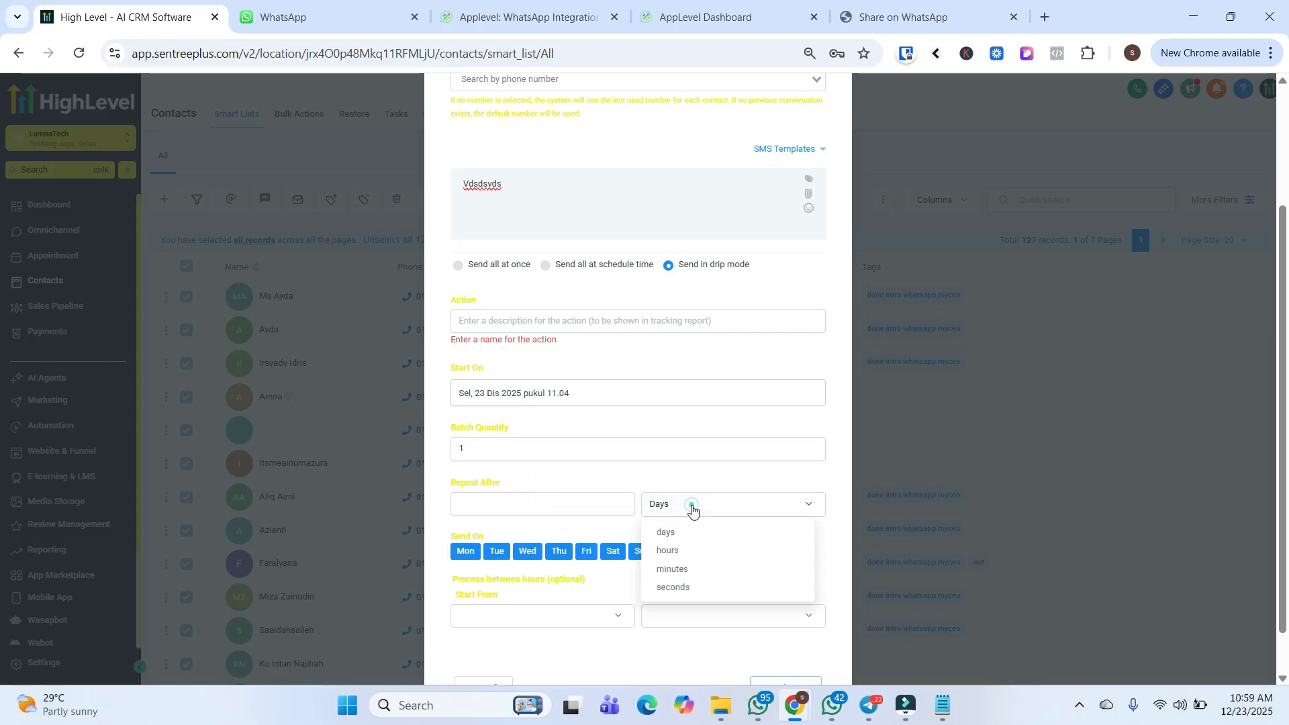
pyautogui.click(701, 570)
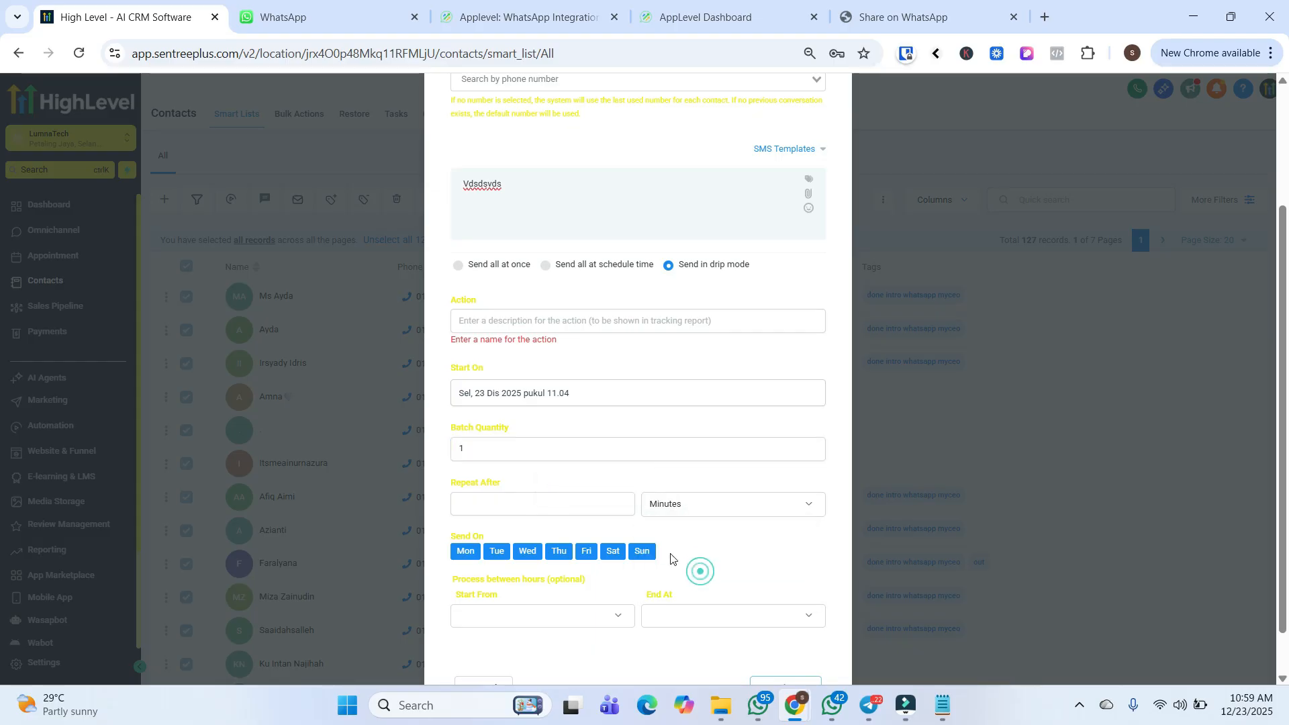
pyautogui.click(549, 504)
pyautogui.write('3')
pyautogui.click(604, 484)
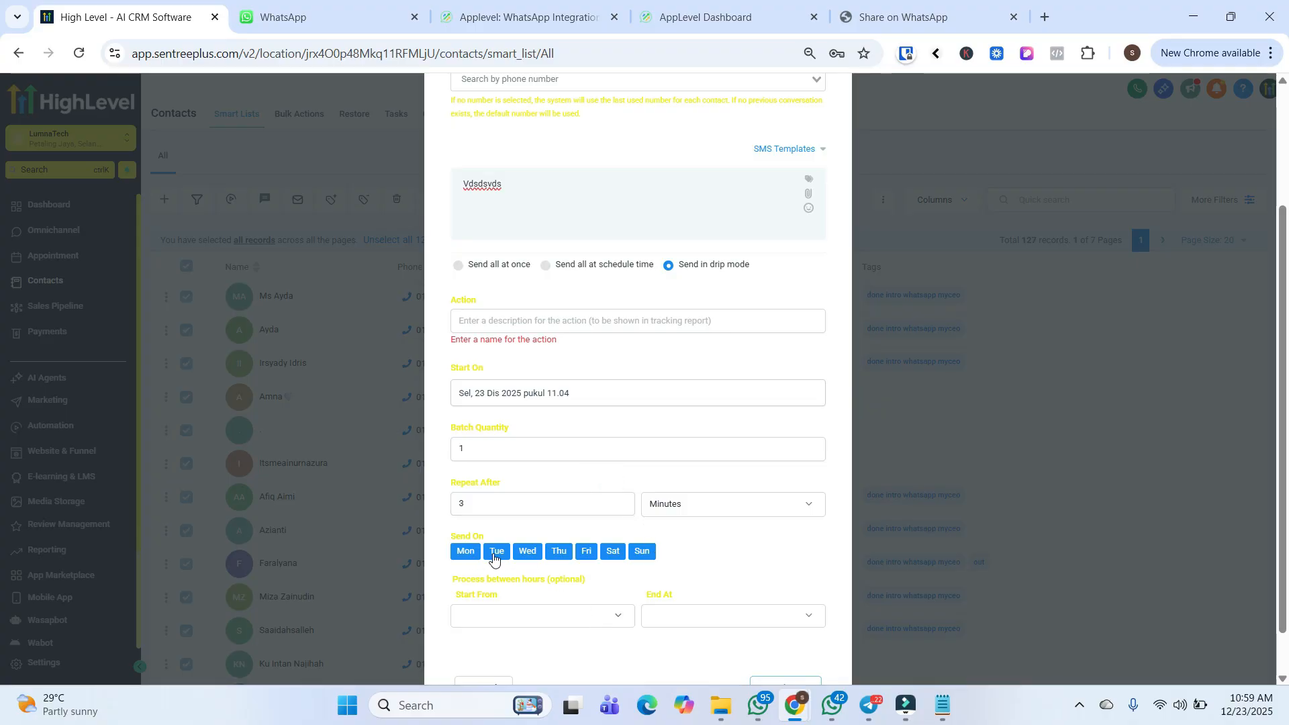
# Review the bulk SMS form's message, drip schedule and send days, and close it without sending.
pyautogui.scroll(-2, 667, 622)
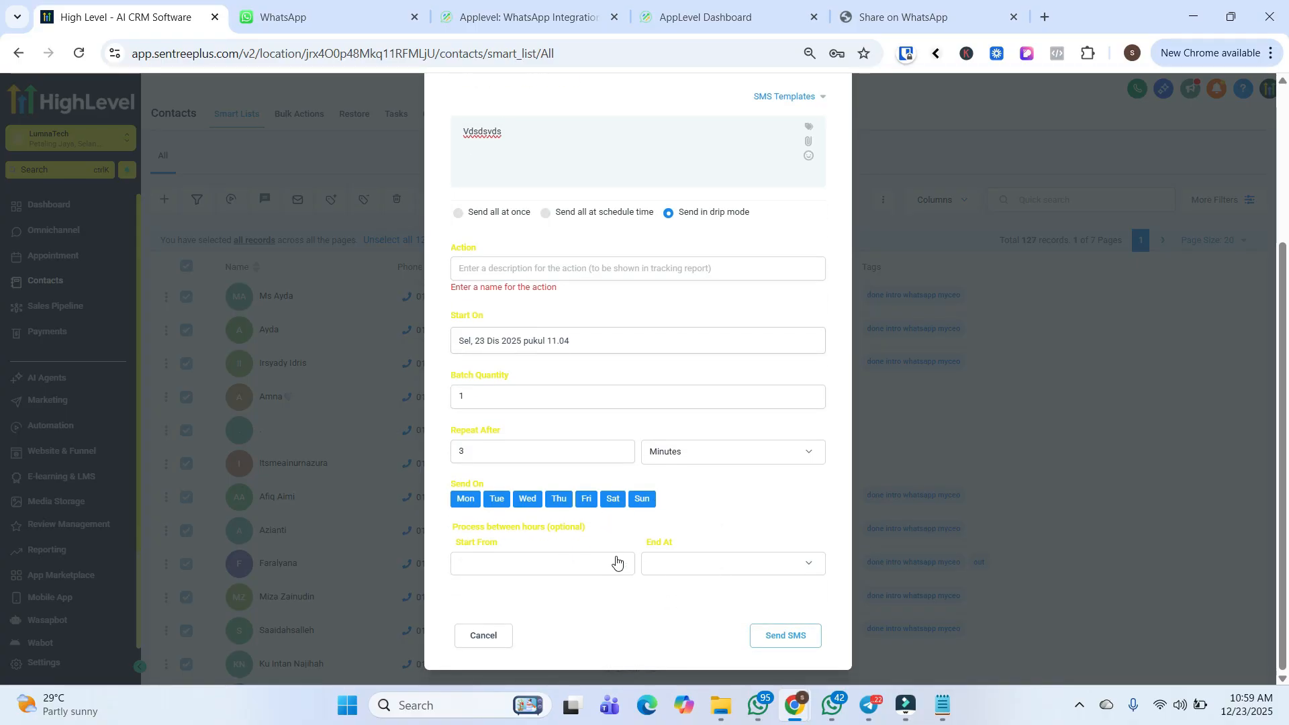
pyautogui.scroll(3, 627, 555)
pyautogui.scroll(1, 630, 550)
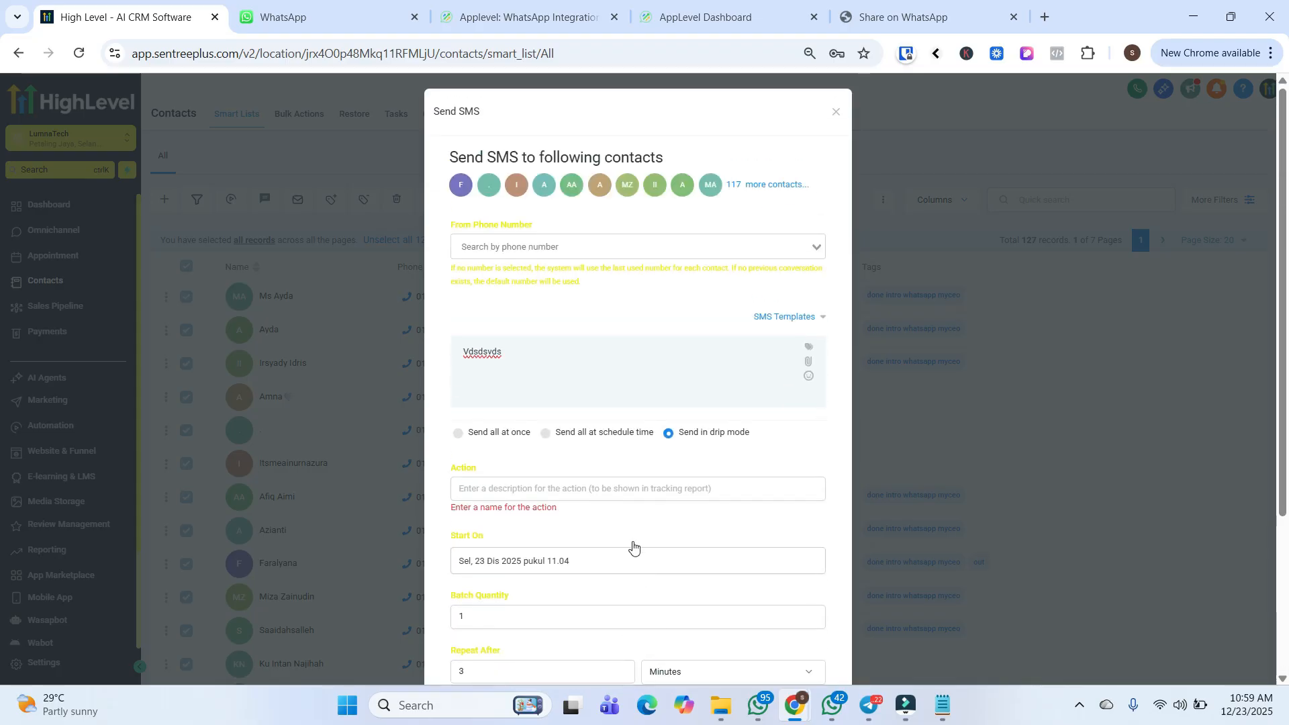
pyautogui.scroll(-2, 681, 476)
pyautogui.scroll(-1, 685, 476)
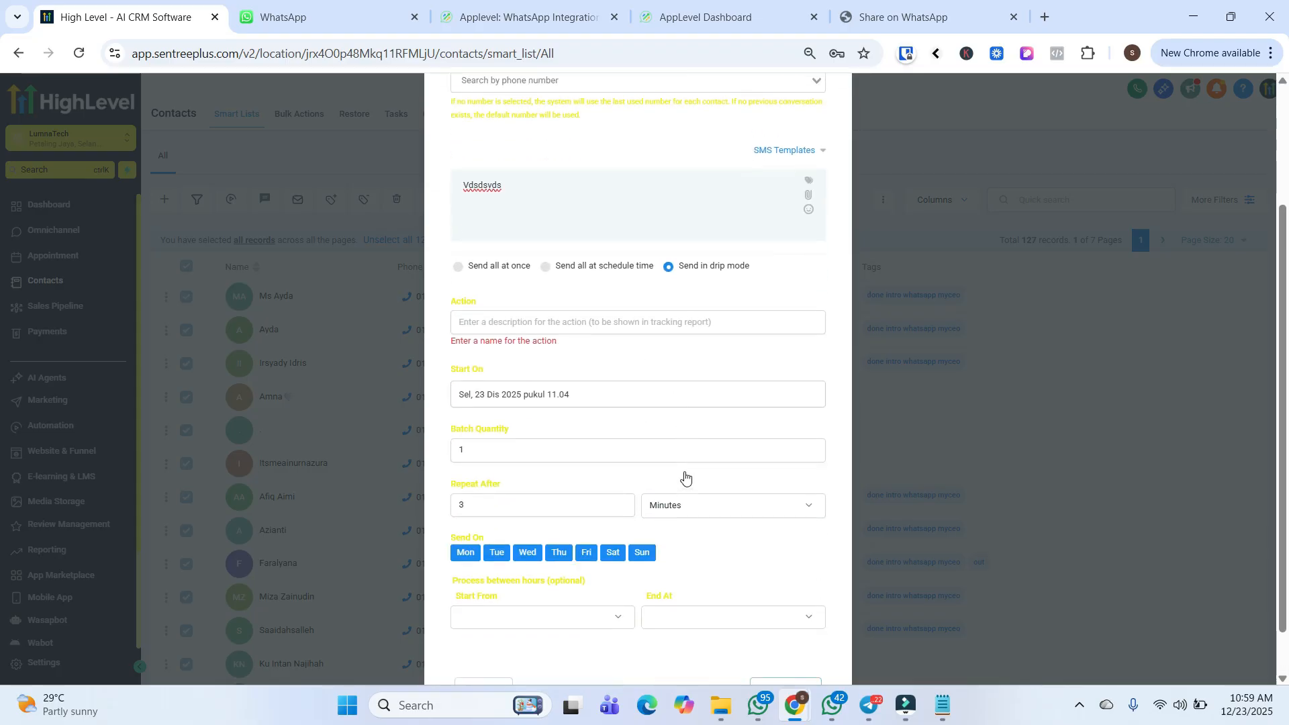
pyautogui.scroll(3, 685, 481)
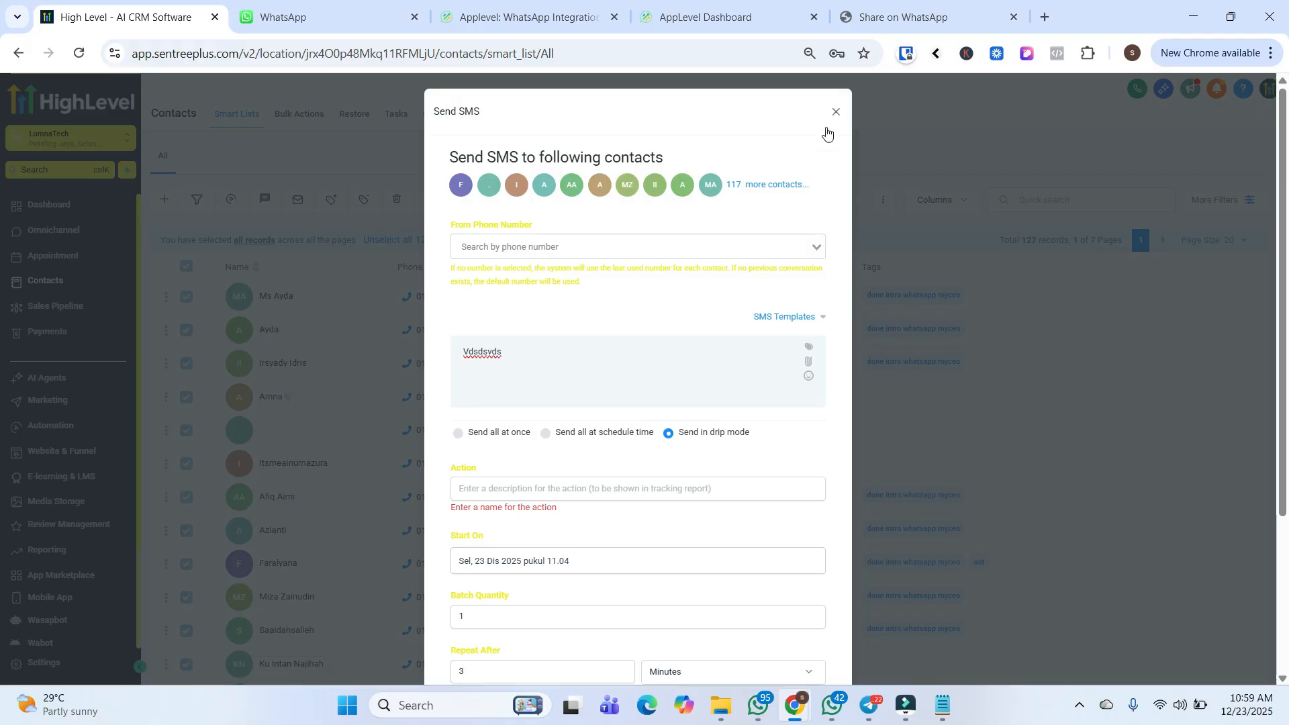
pyautogui.scroll(-3, 770, 212)
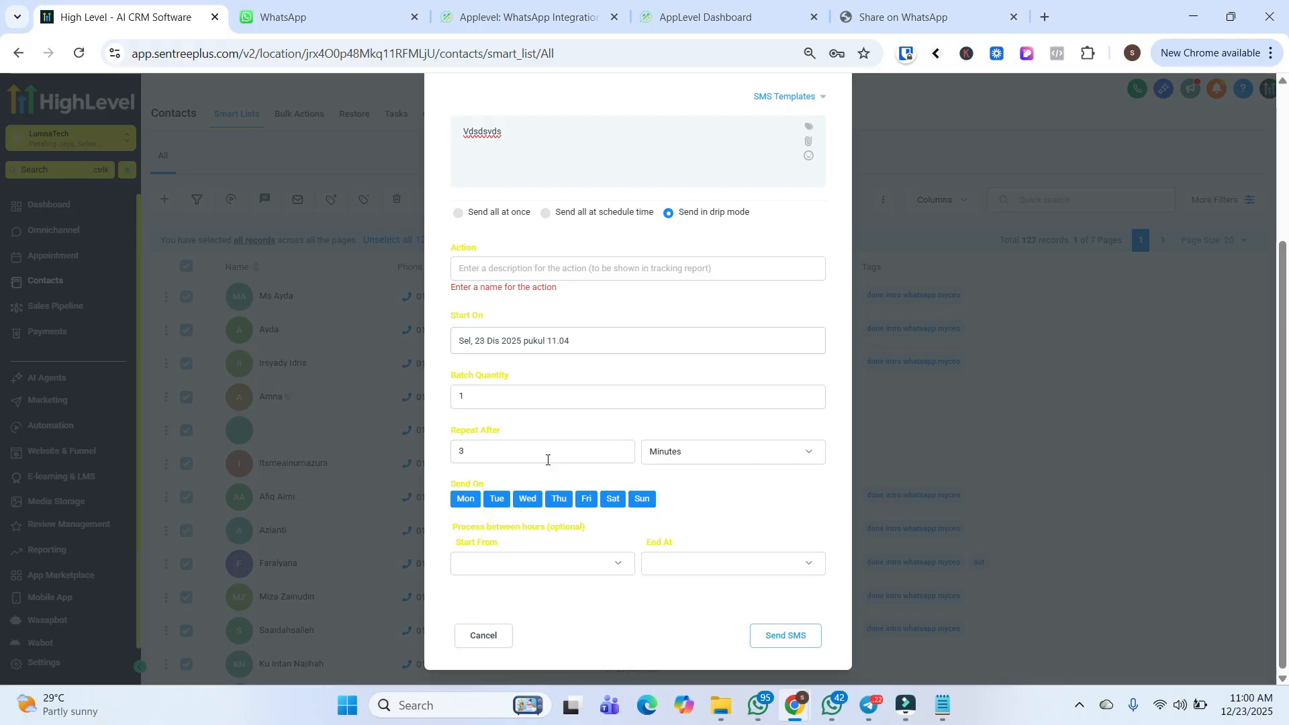
pyautogui.scroll(5, 548, 460)
pyautogui.click(840, 113)
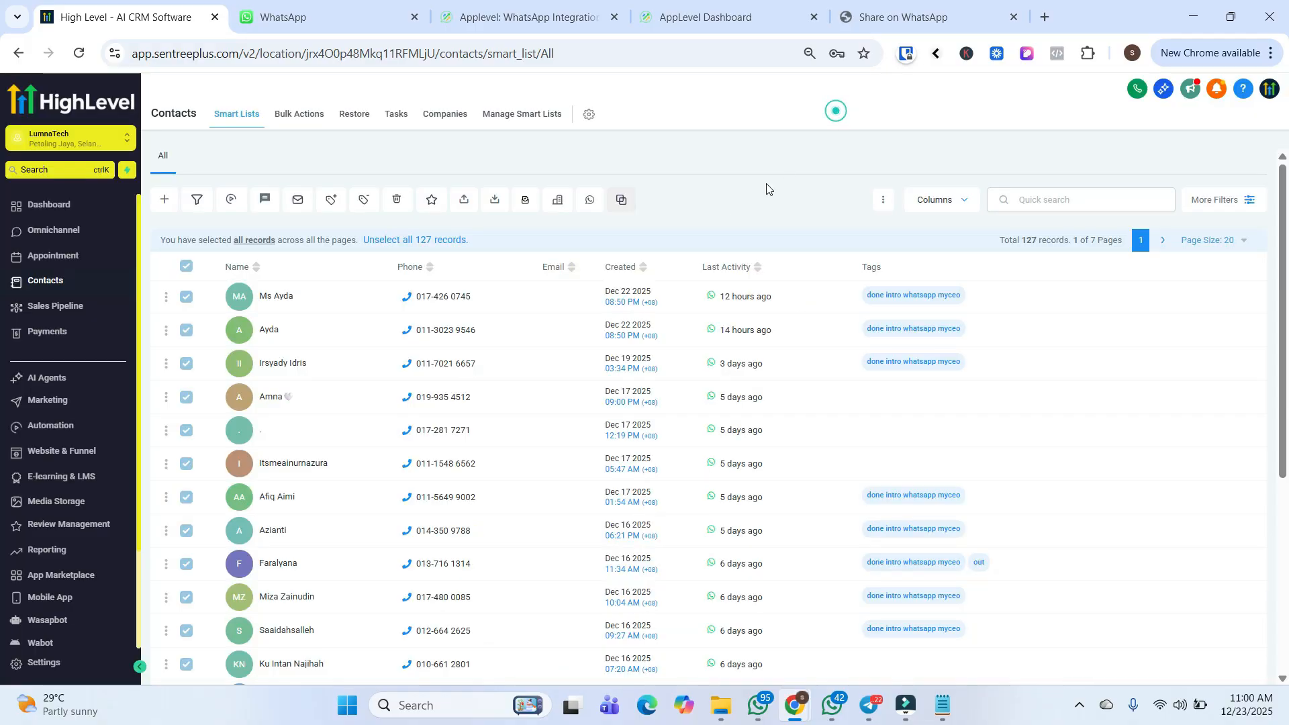
# Open the Omnichannel conversations and filter the team inbox to those whose Last Message Channel is SMS.
pyautogui.click(57, 229)
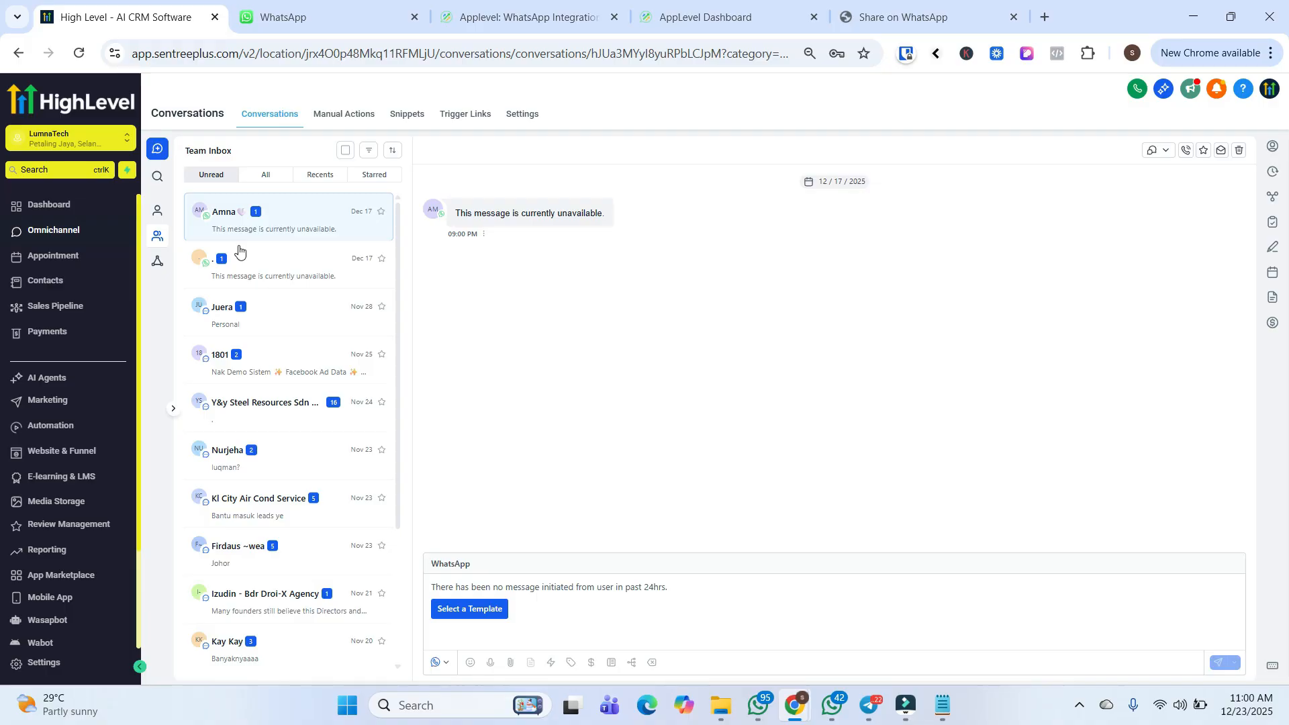
pyautogui.click(369, 155)
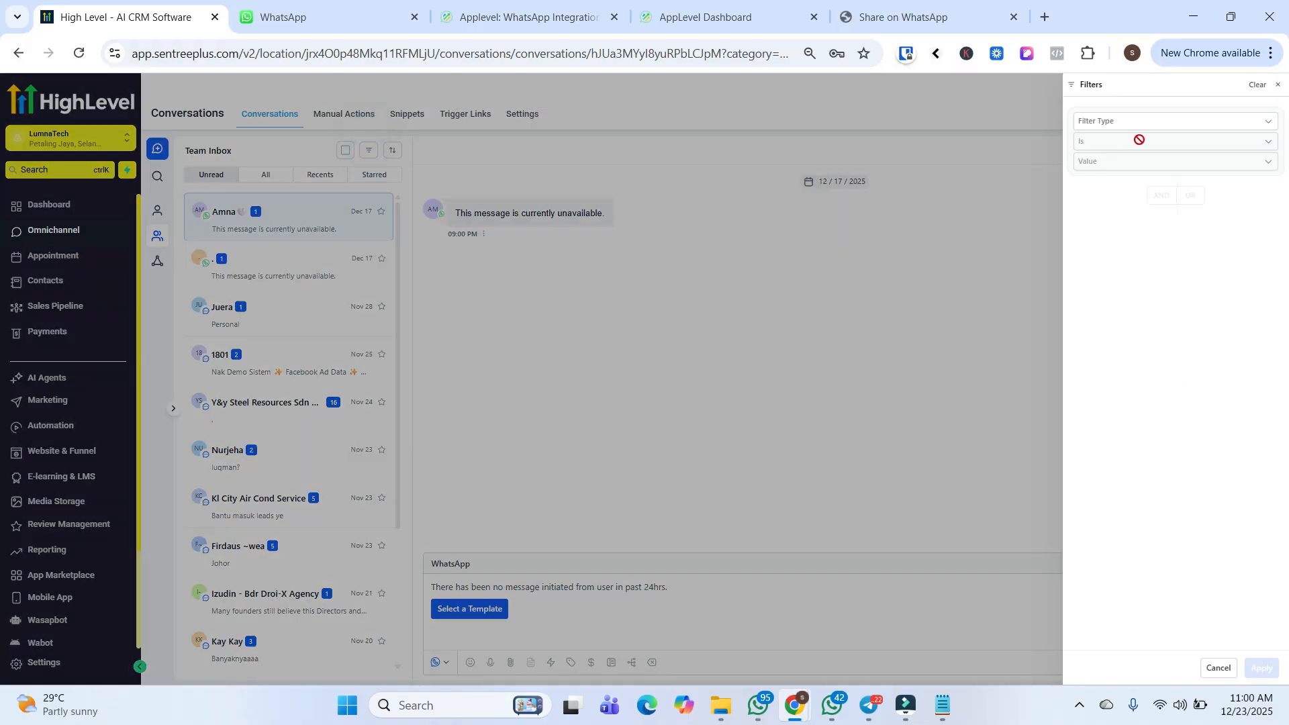
pyautogui.click(1147, 121)
pyautogui.click(1141, 227)
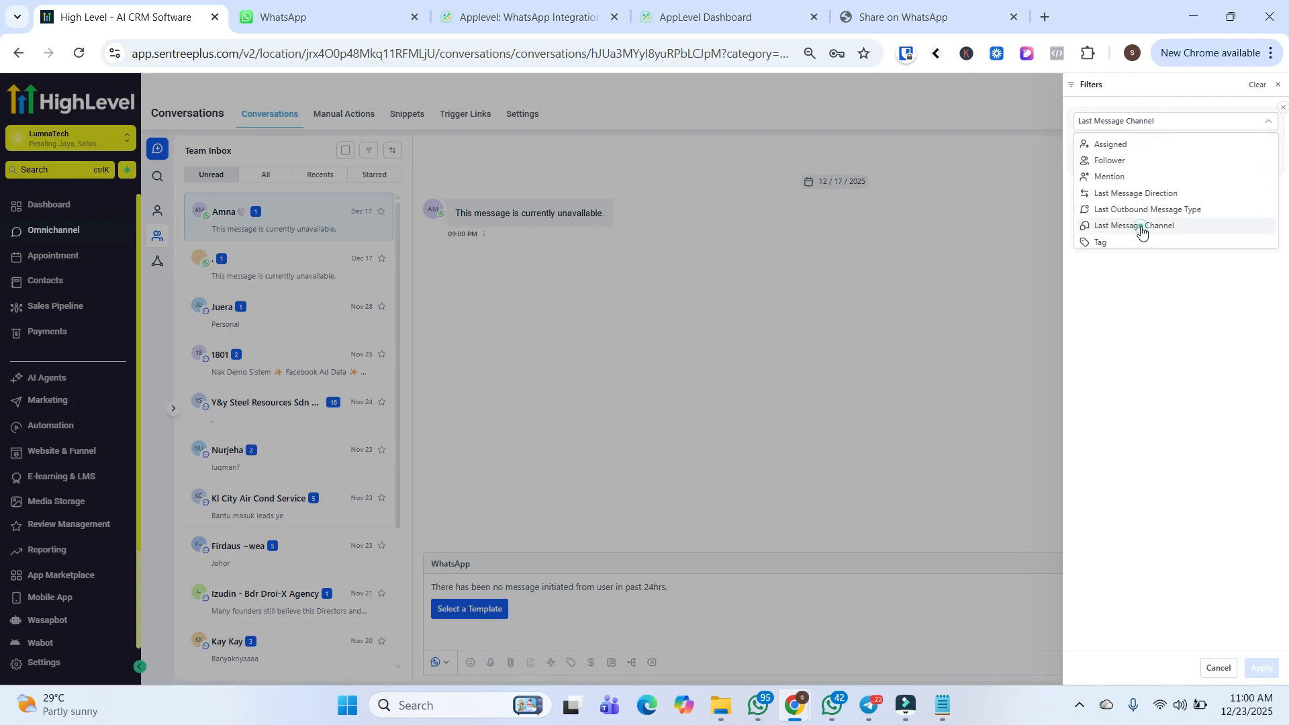
pyautogui.click(1150, 165)
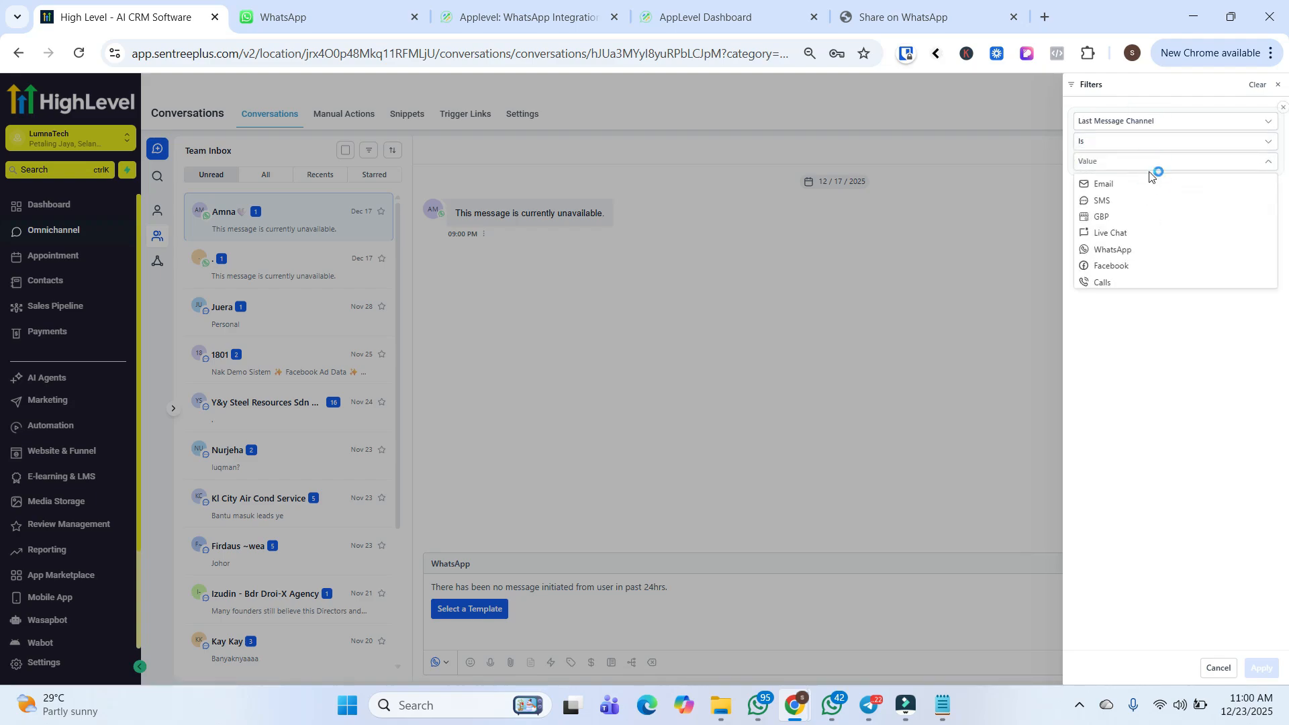
pyautogui.scroll(-2, 1135, 265)
pyautogui.scroll(2, 1135, 266)
pyautogui.click(1129, 202)
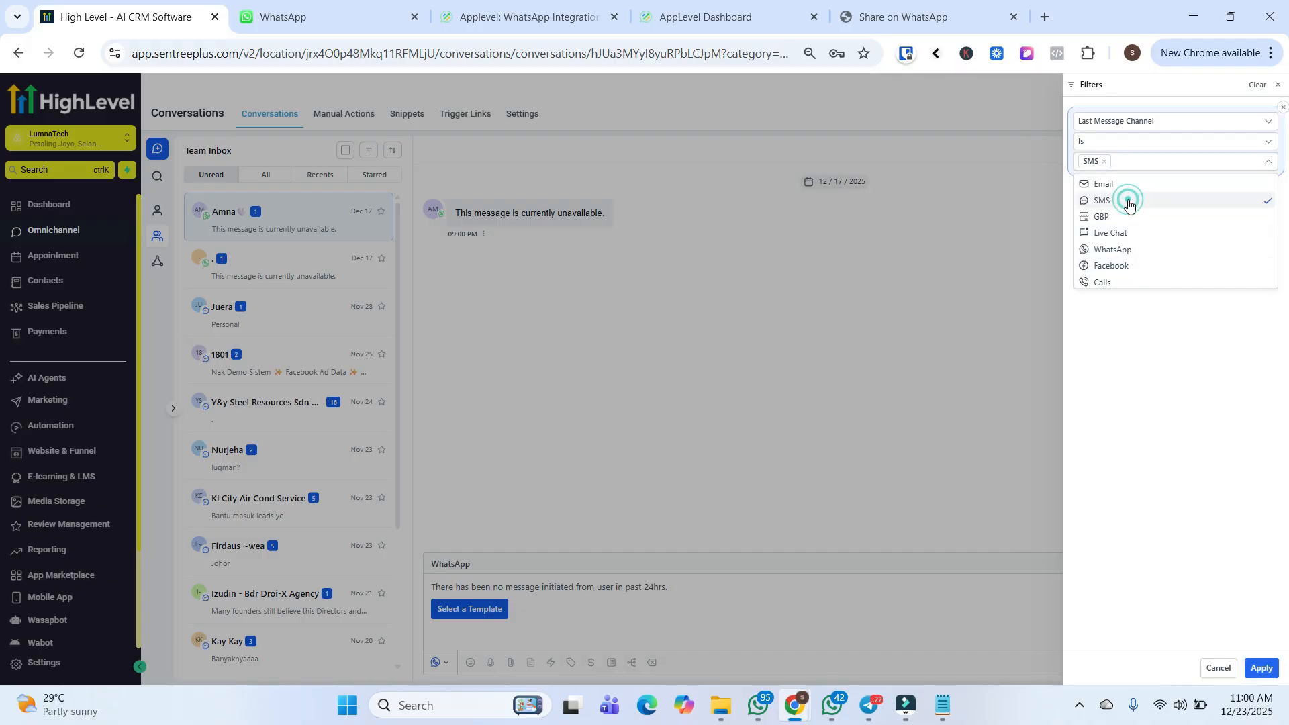
pyautogui.click(1259, 668)
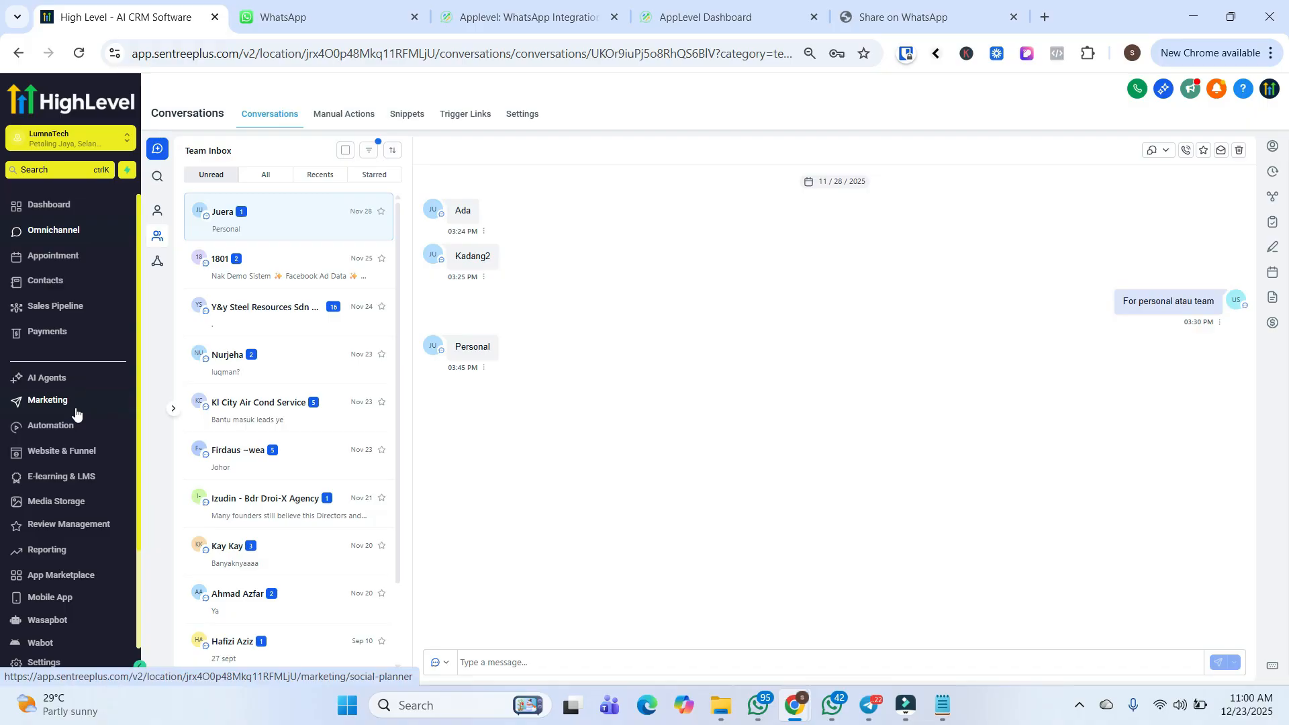
pyautogui.scroll(-3, 76, 413)
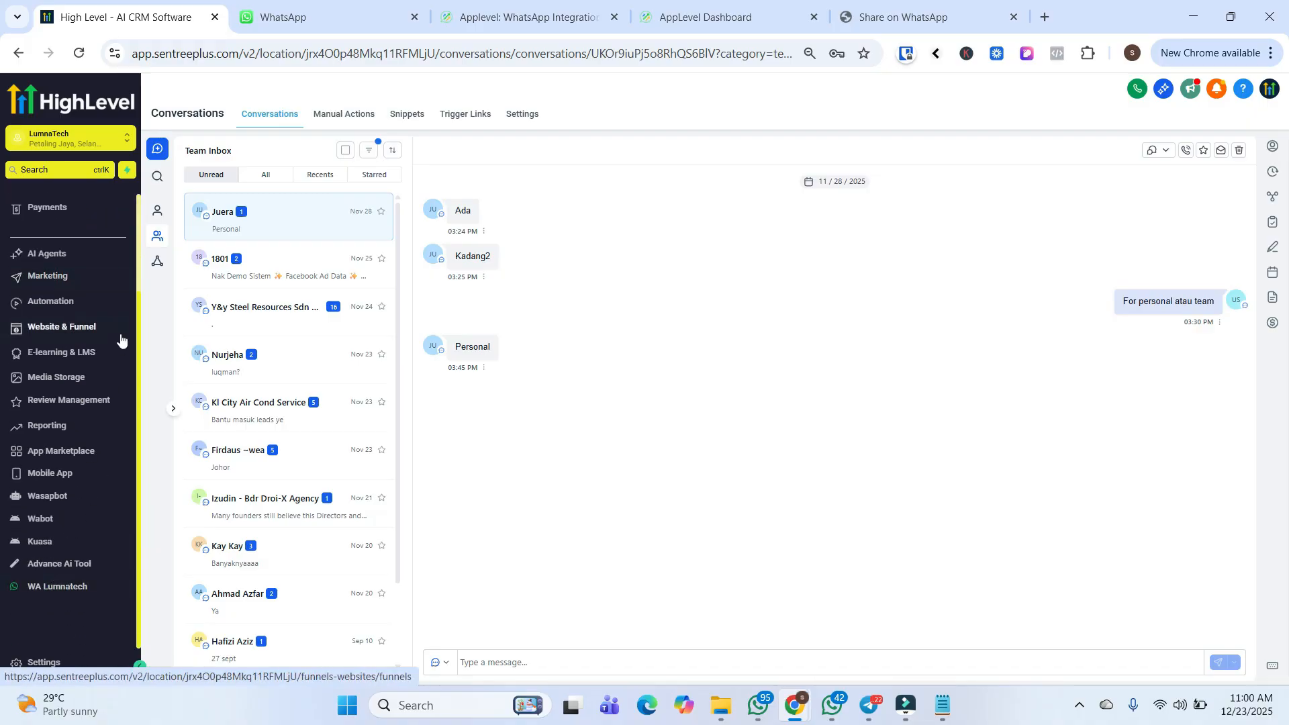
# Look over the marketing Social Planner, the workflow creation options and the Sales Pipeline board.
pyautogui.click(84, 284)
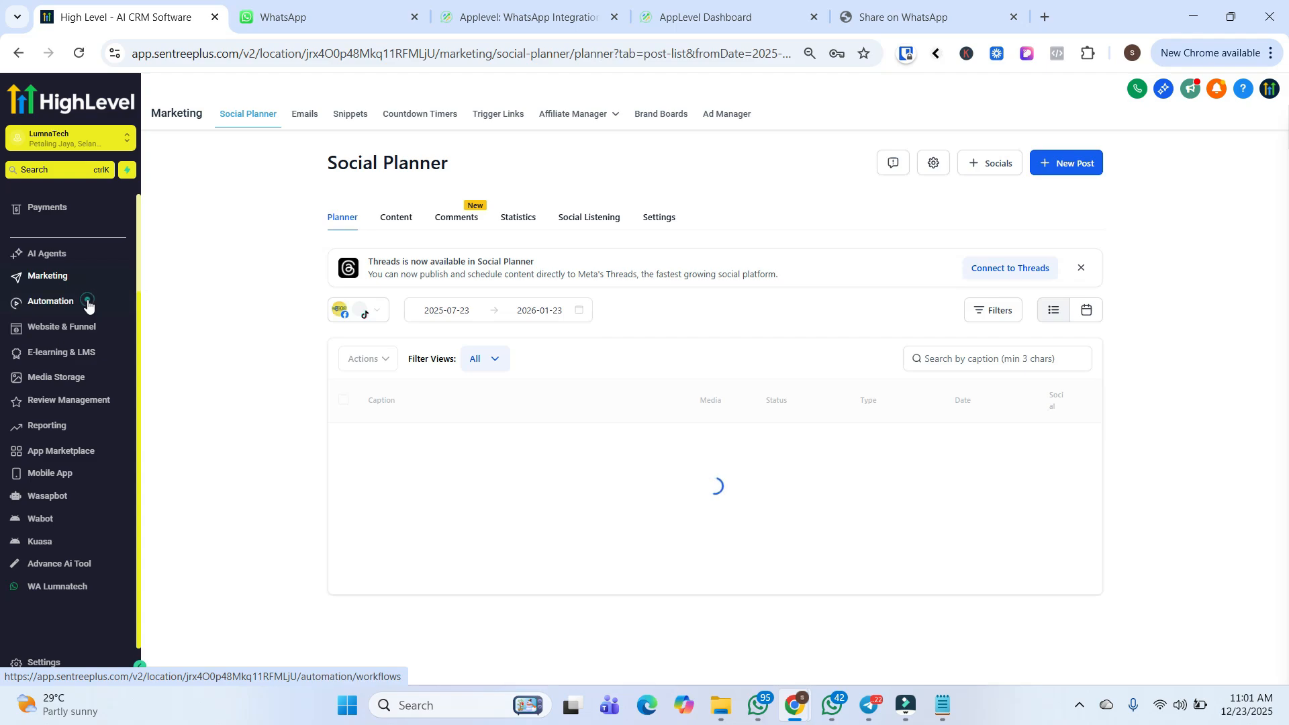
pyautogui.click(88, 299)
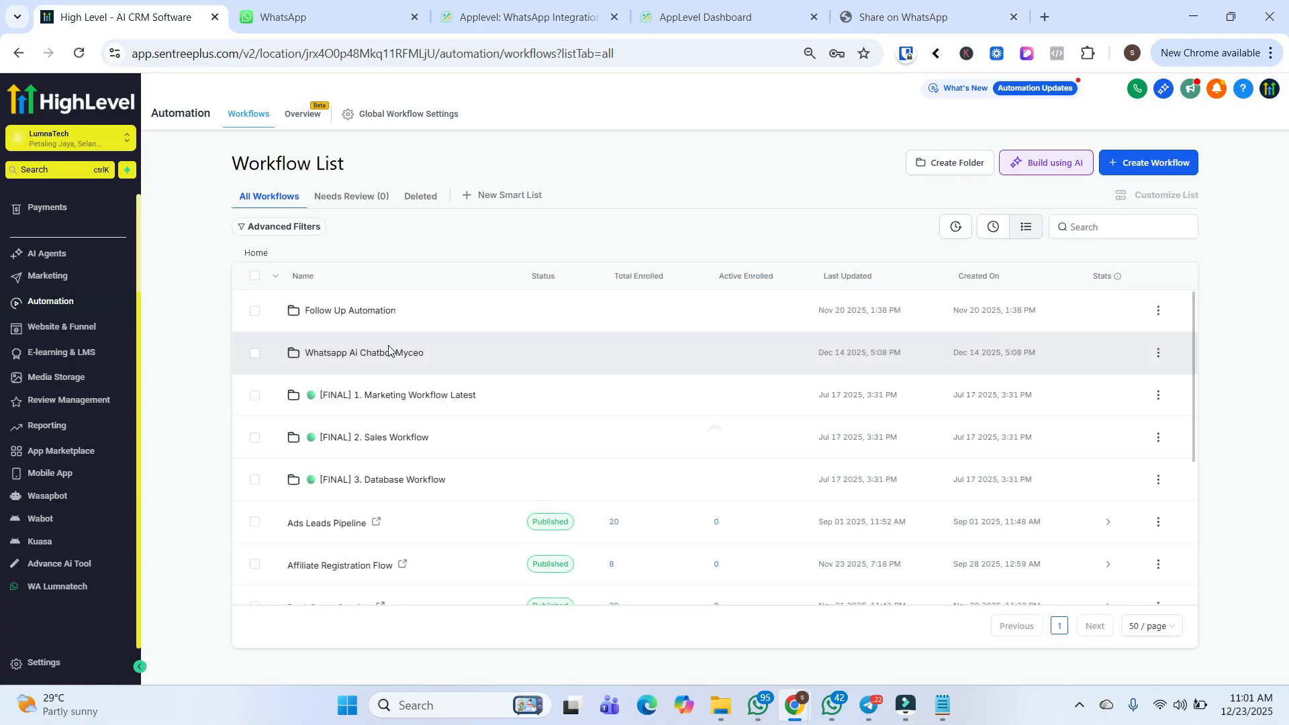
pyautogui.click(1174, 170)
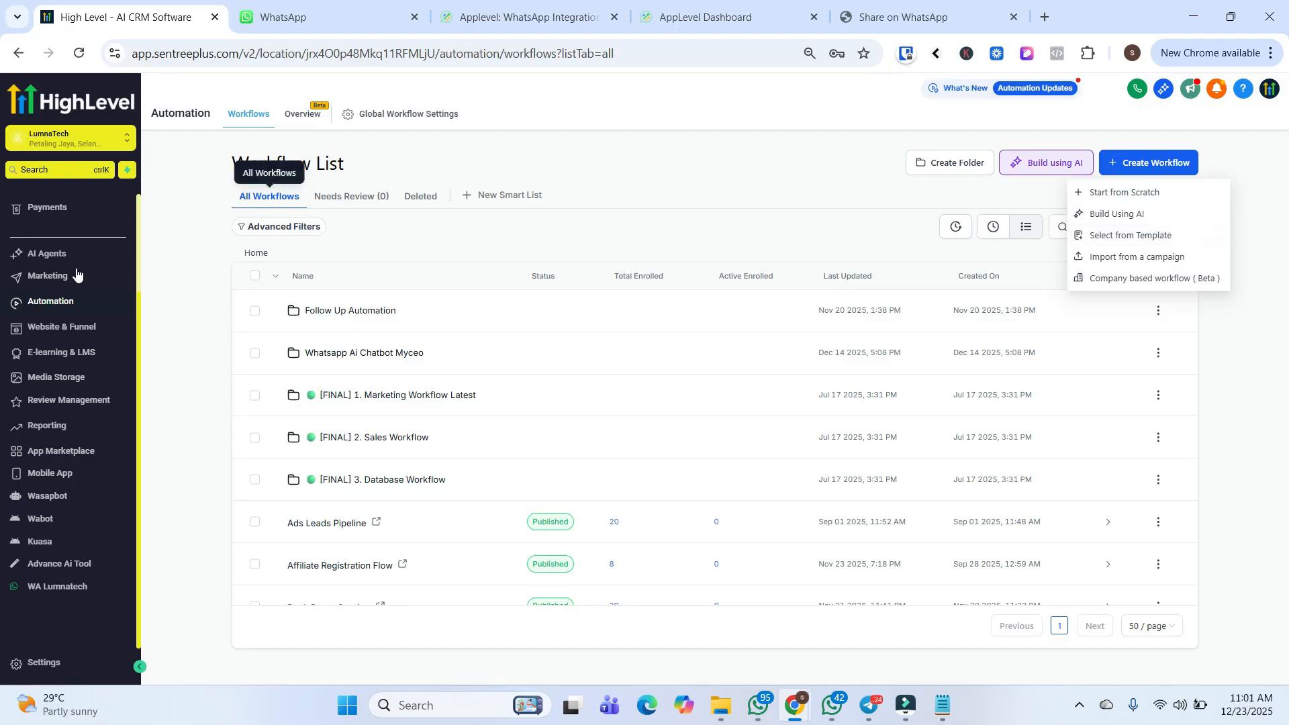
pyautogui.scroll(3, 76, 282)
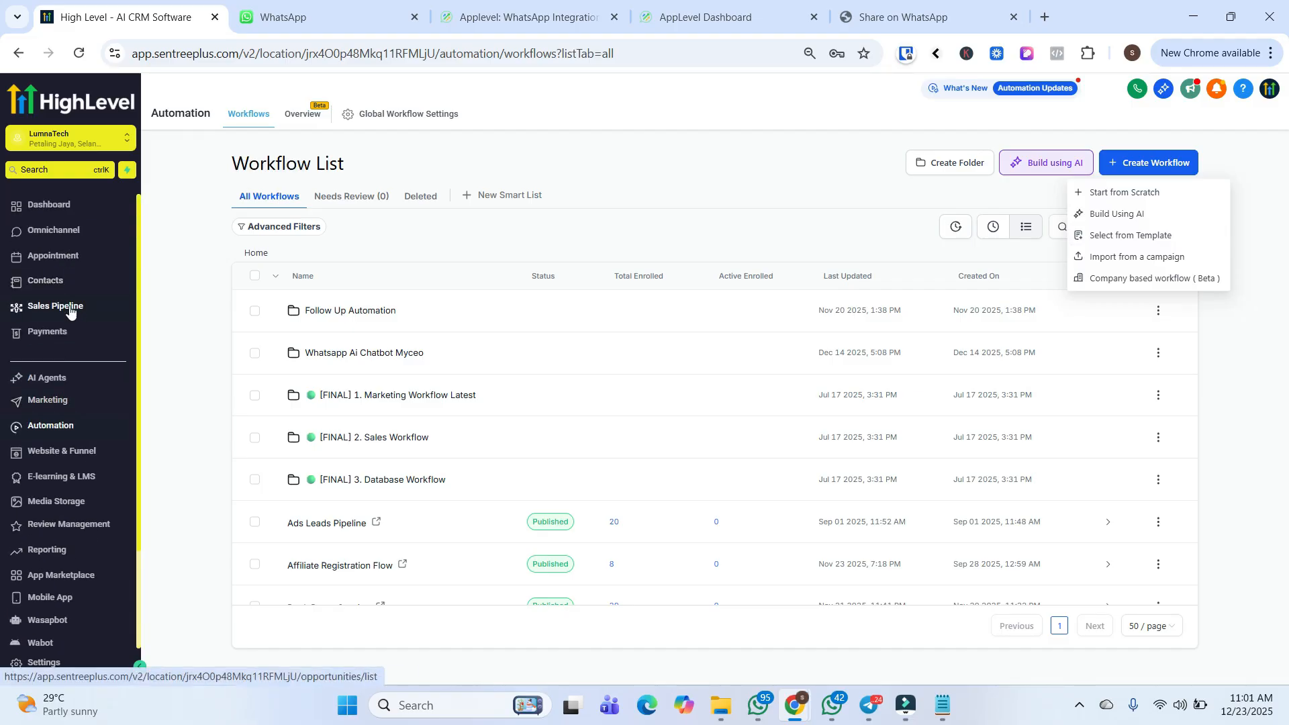
pyautogui.click(69, 310)
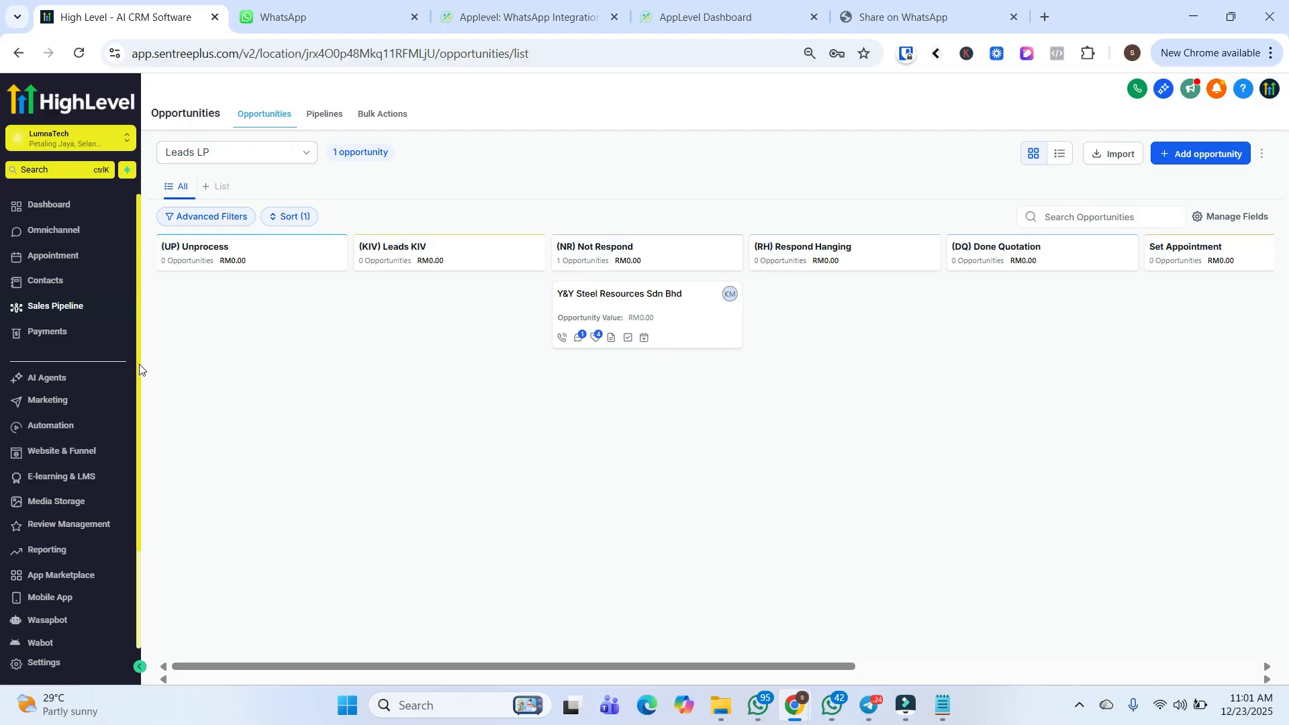
# Create an automation workflow from scratch and look at the actions available for its first step.
pyautogui.click(65, 426)
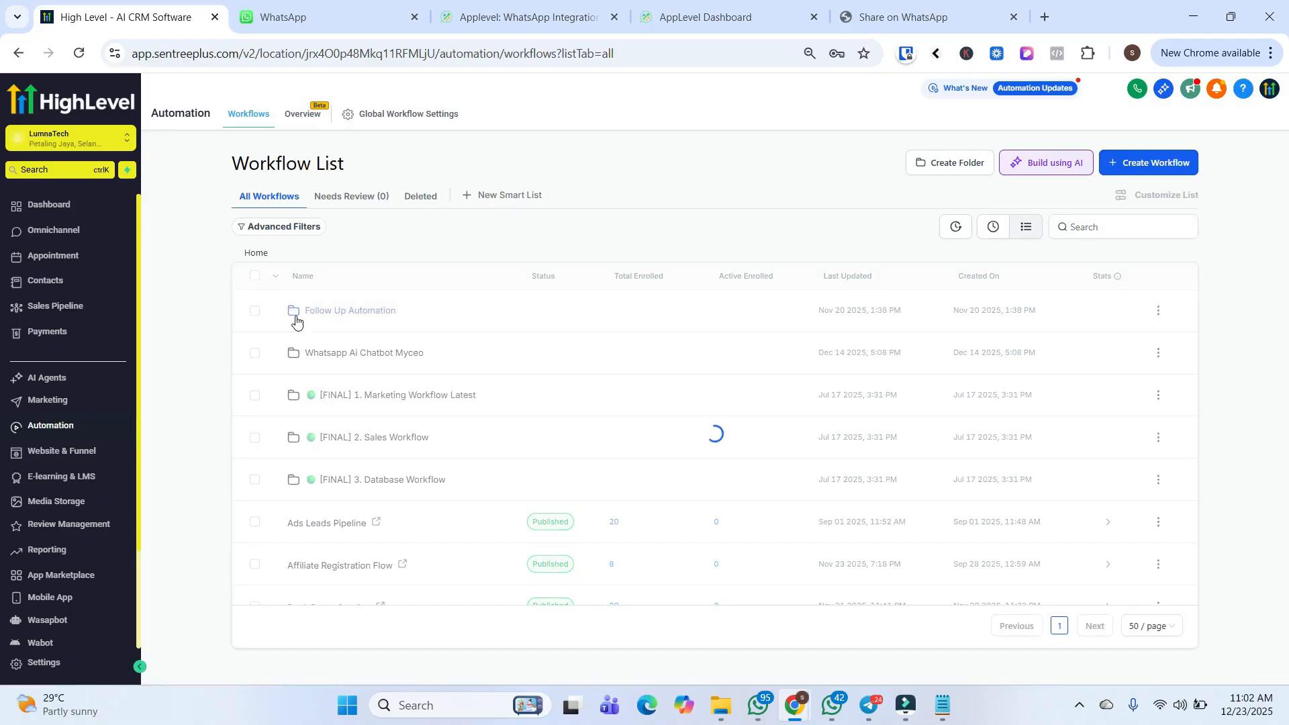
pyautogui.click(1172, 163)
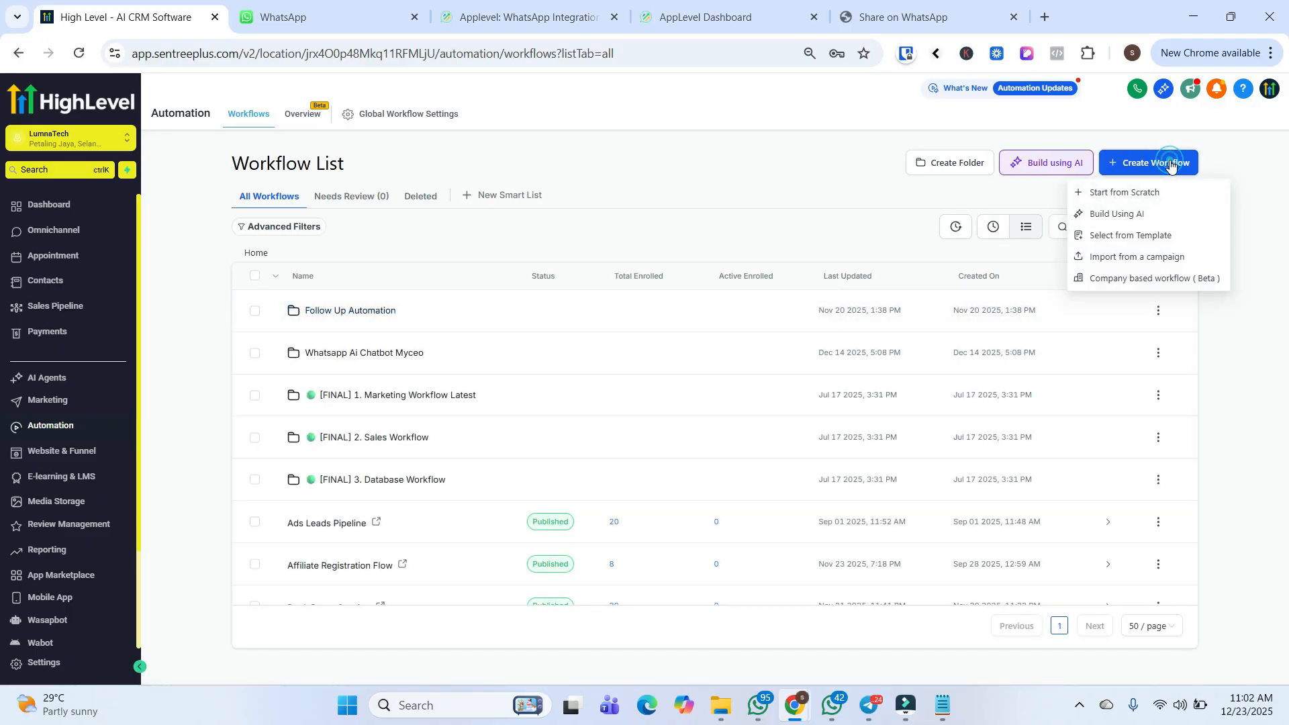
pyautogui.click(1150, 195)
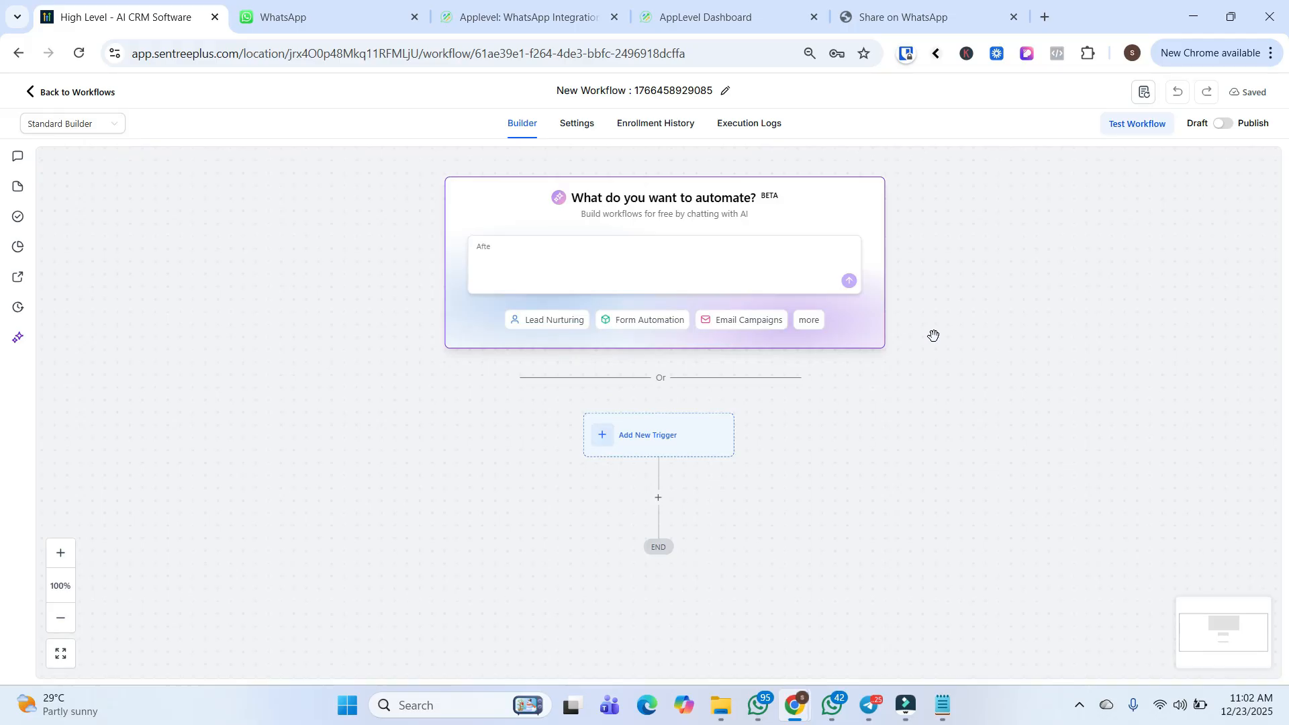
pyautogui.moveTo(863, 478); pyautogui.dragTo(802, 292)
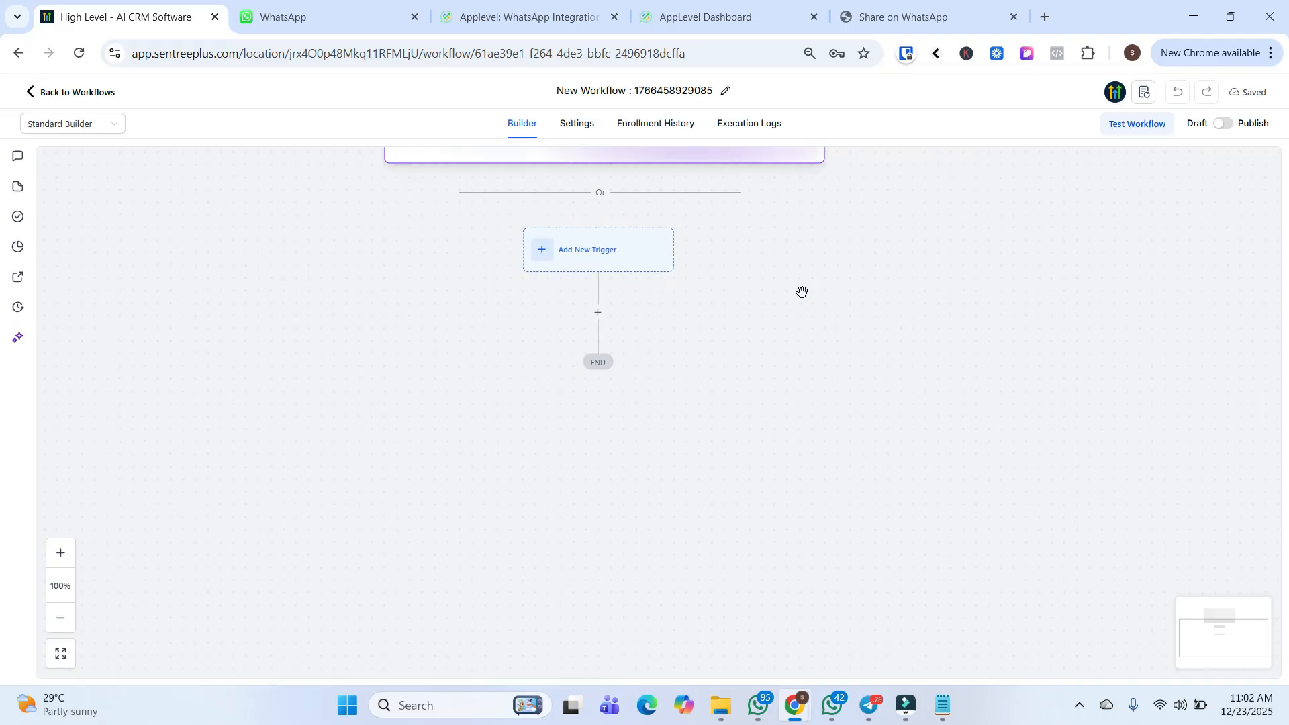
pyautogui.click(597, 314)
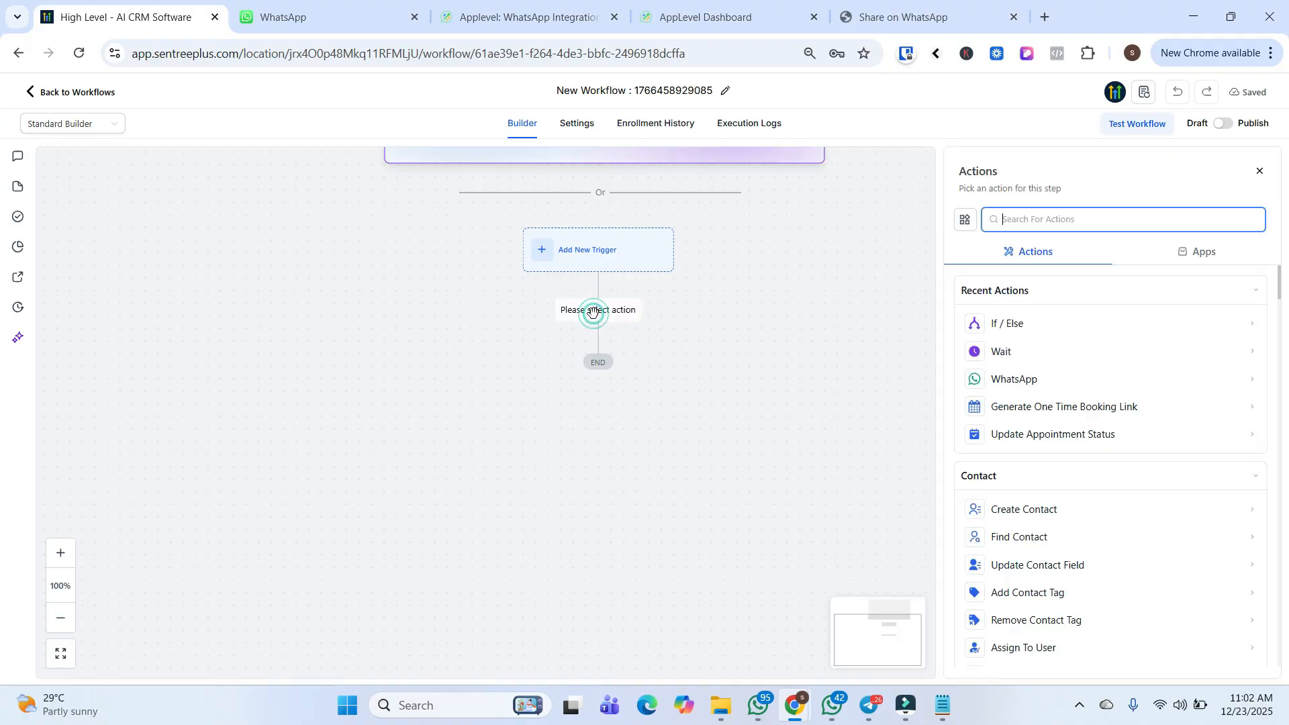
pyautogui.click(1260, 174)
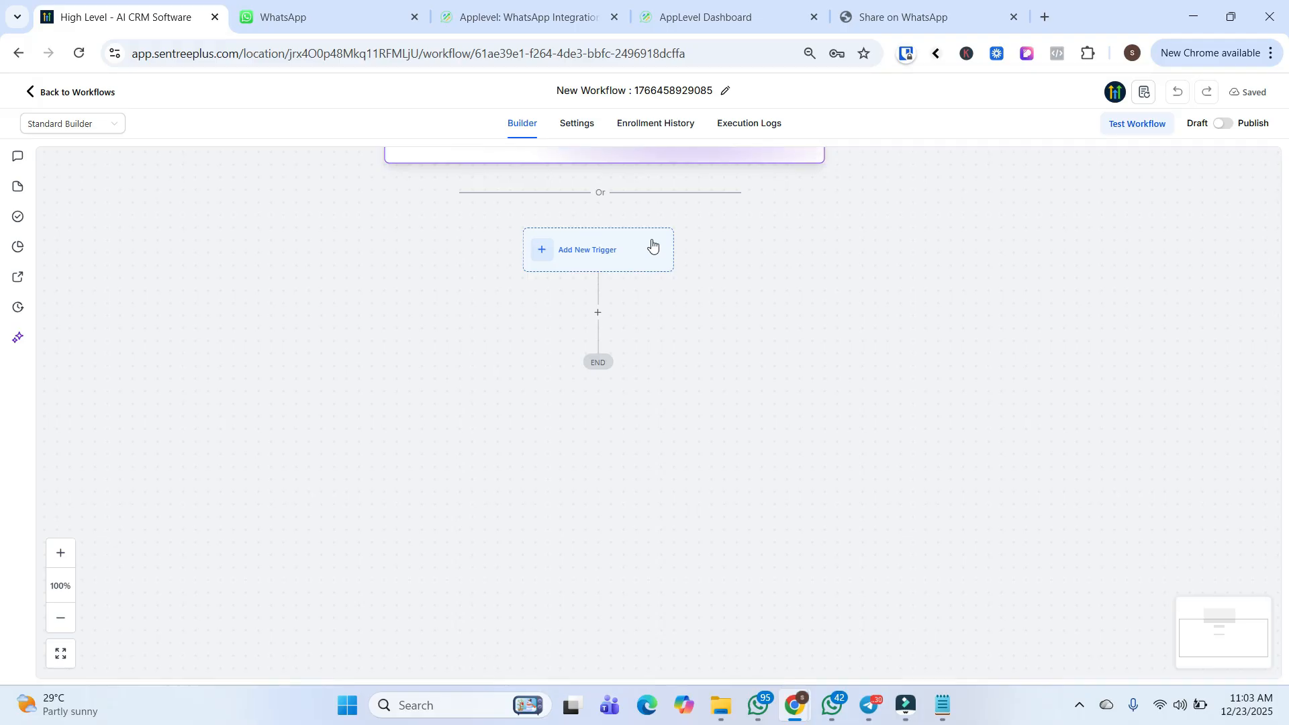
# Choose Customer Replied as the new workflow's trigger.
pyautogui.click(652, 244)
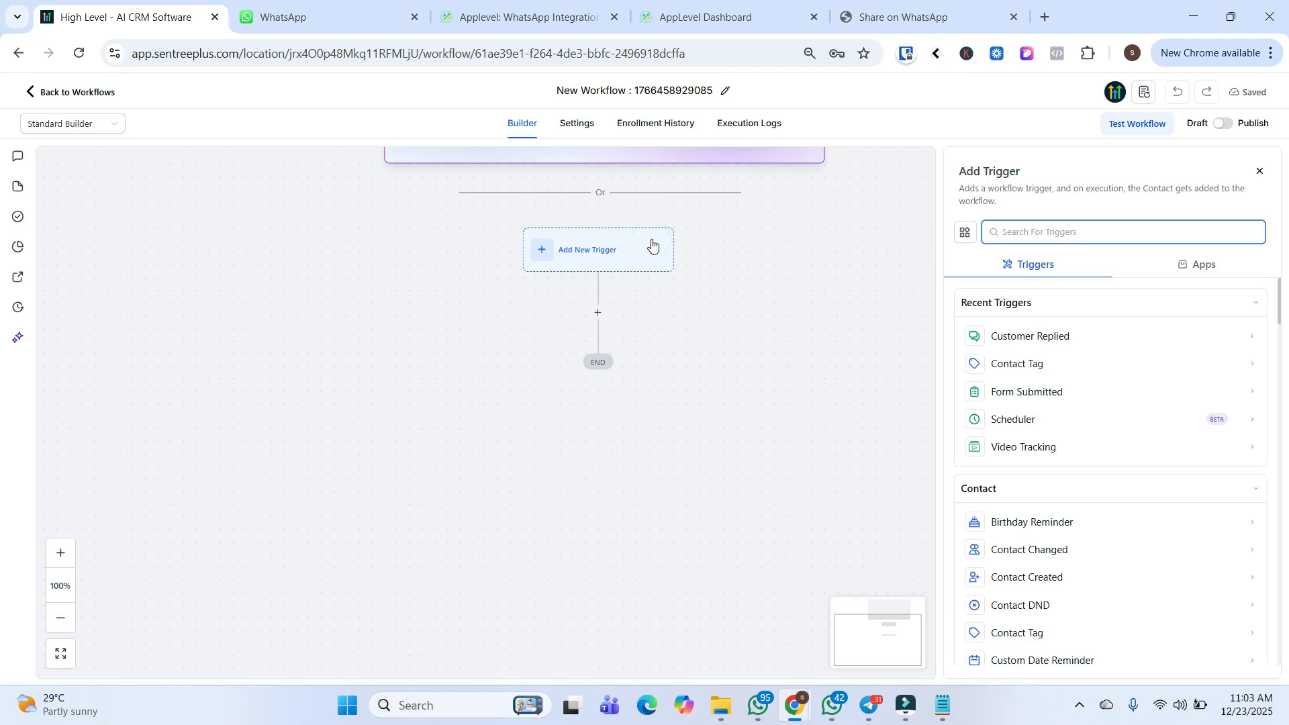
pyautogui.write('cu')
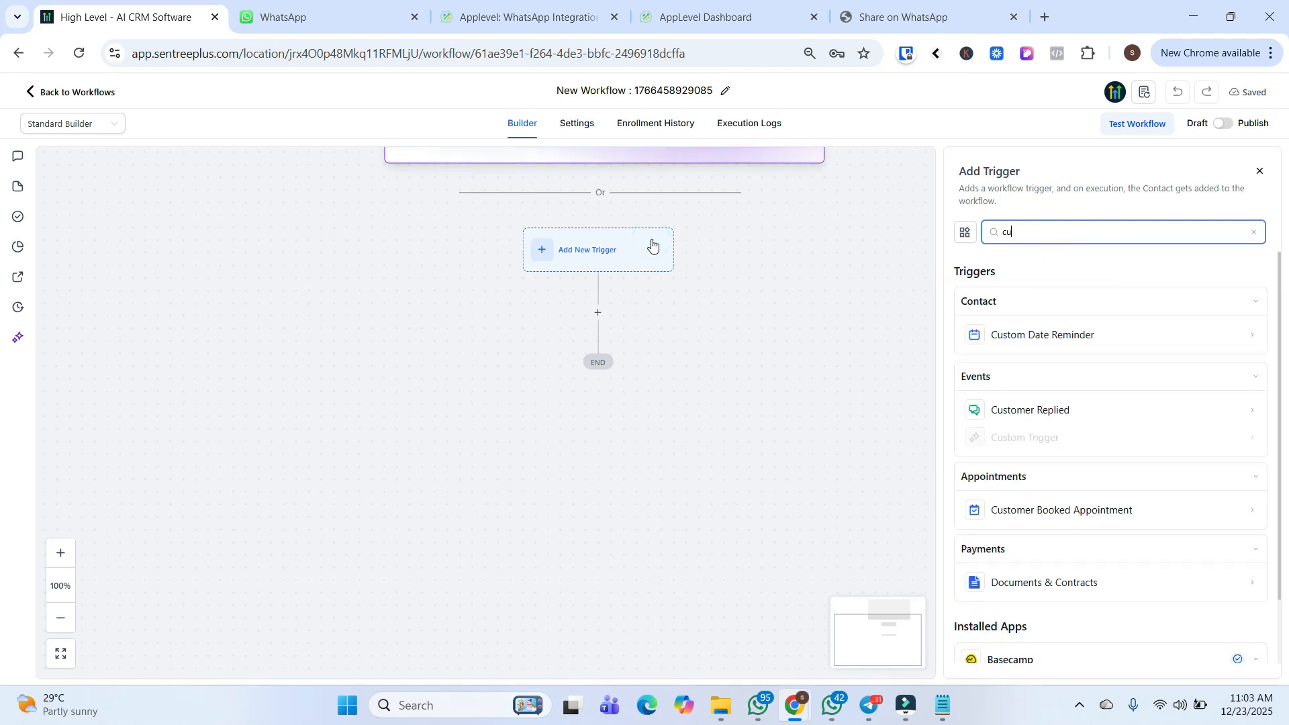
pyautogui.click(1070, 419)
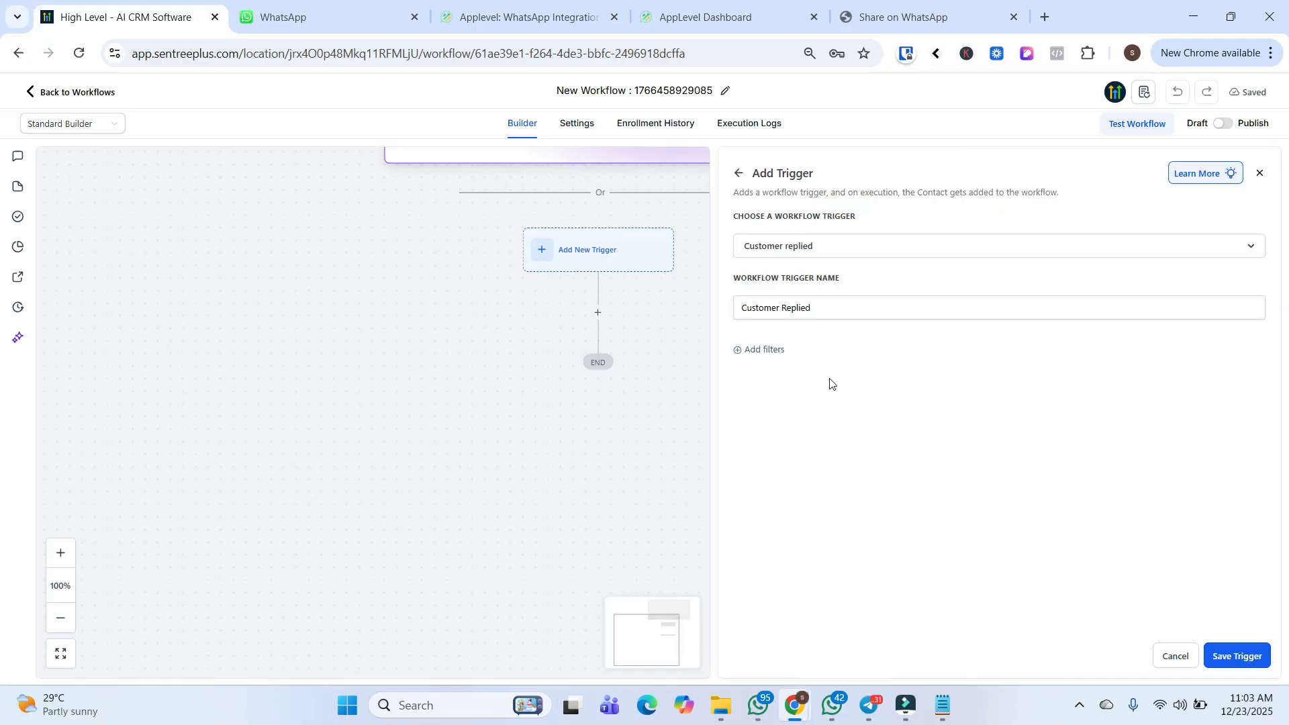
# Add a trigger filter that limits the Reply channel to WhatsApp.
pyautogui.click(781, 359)
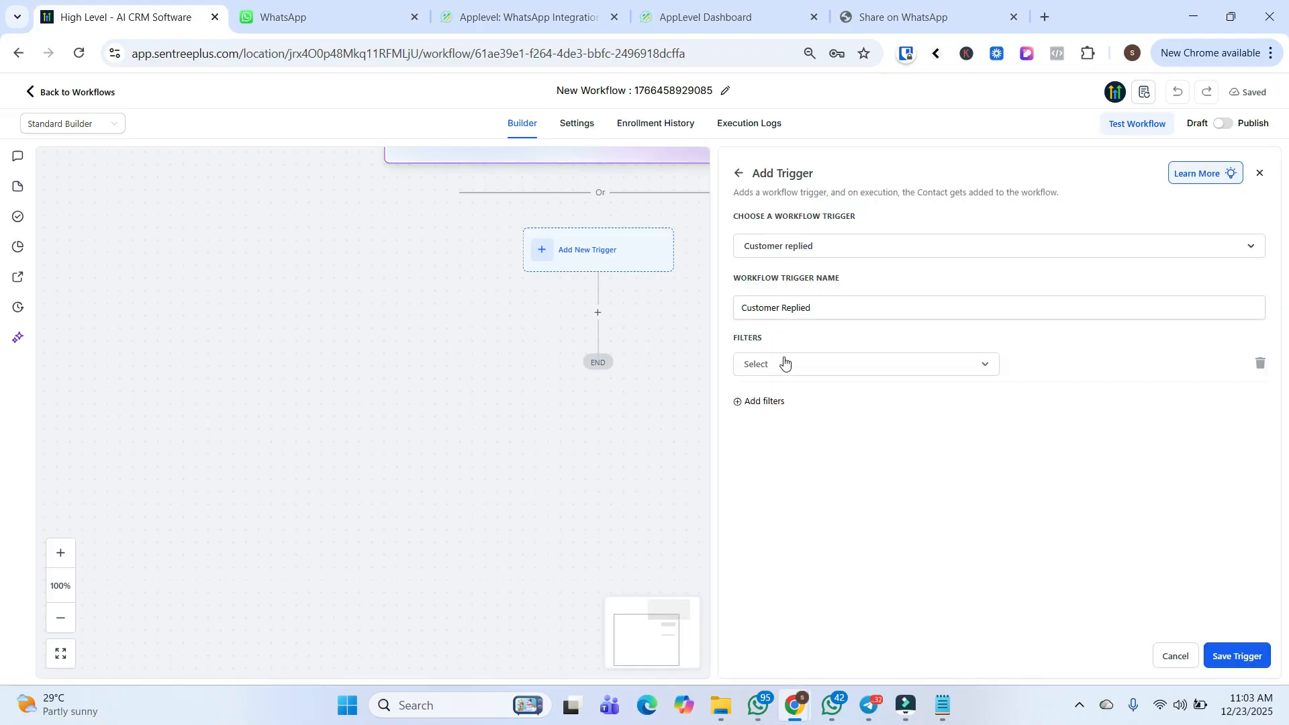
pyautogui.click(781, 361)
pyautogui.scroll(-2, 877, 513)
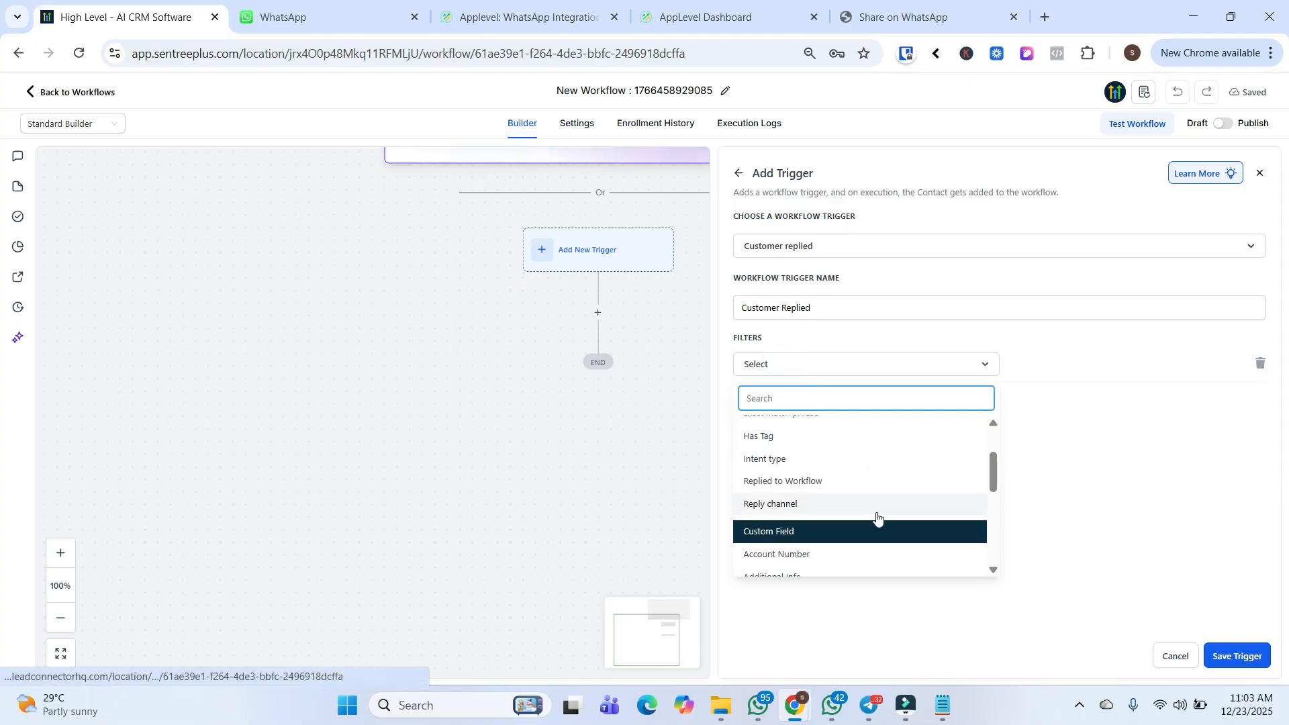
pyautogui.click(880, 511)
pyautogui.click(1042, 366)
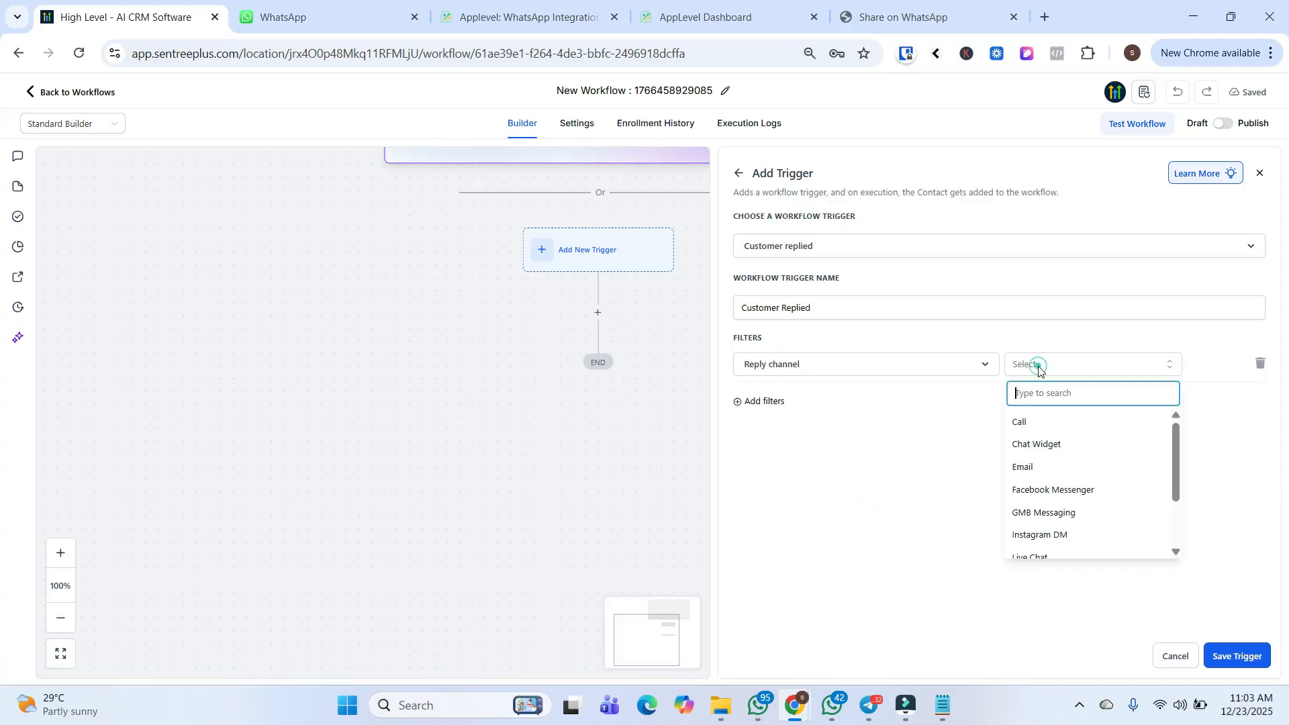
pyautogui.scroll(-3, 1070, 494)
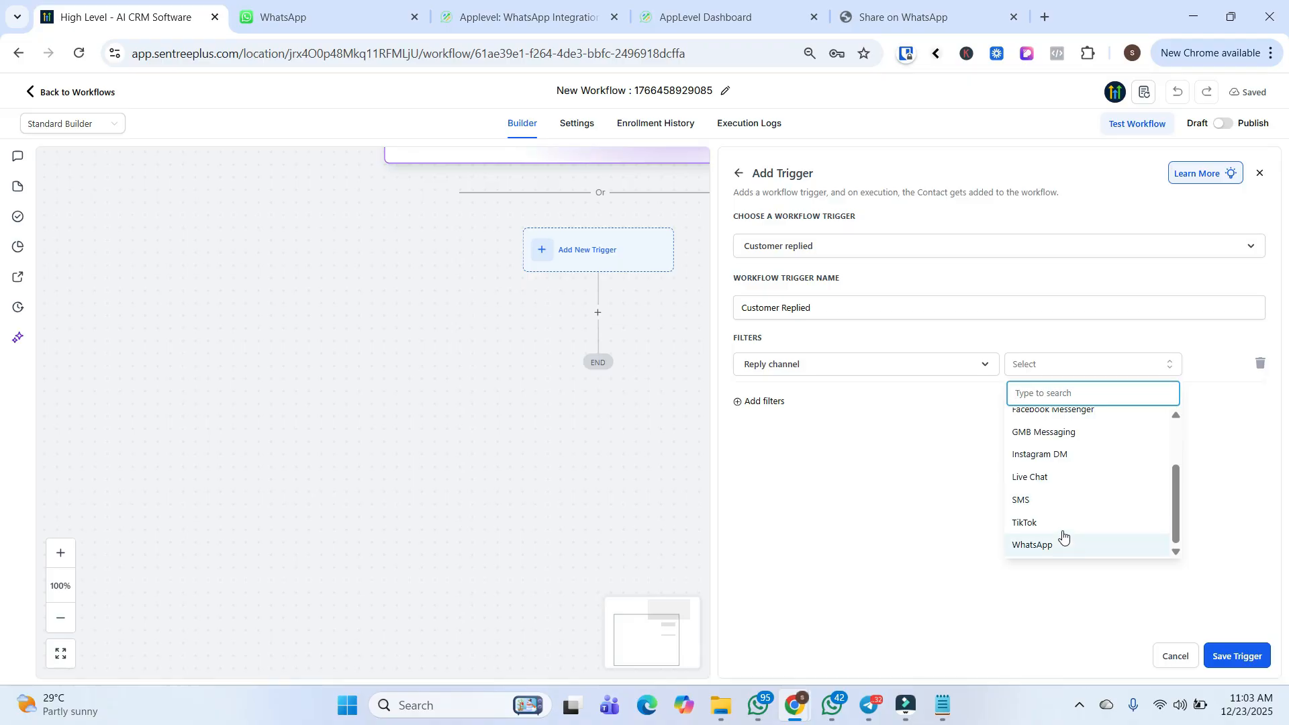
pyautogui.scroll(3, 1070, 505)
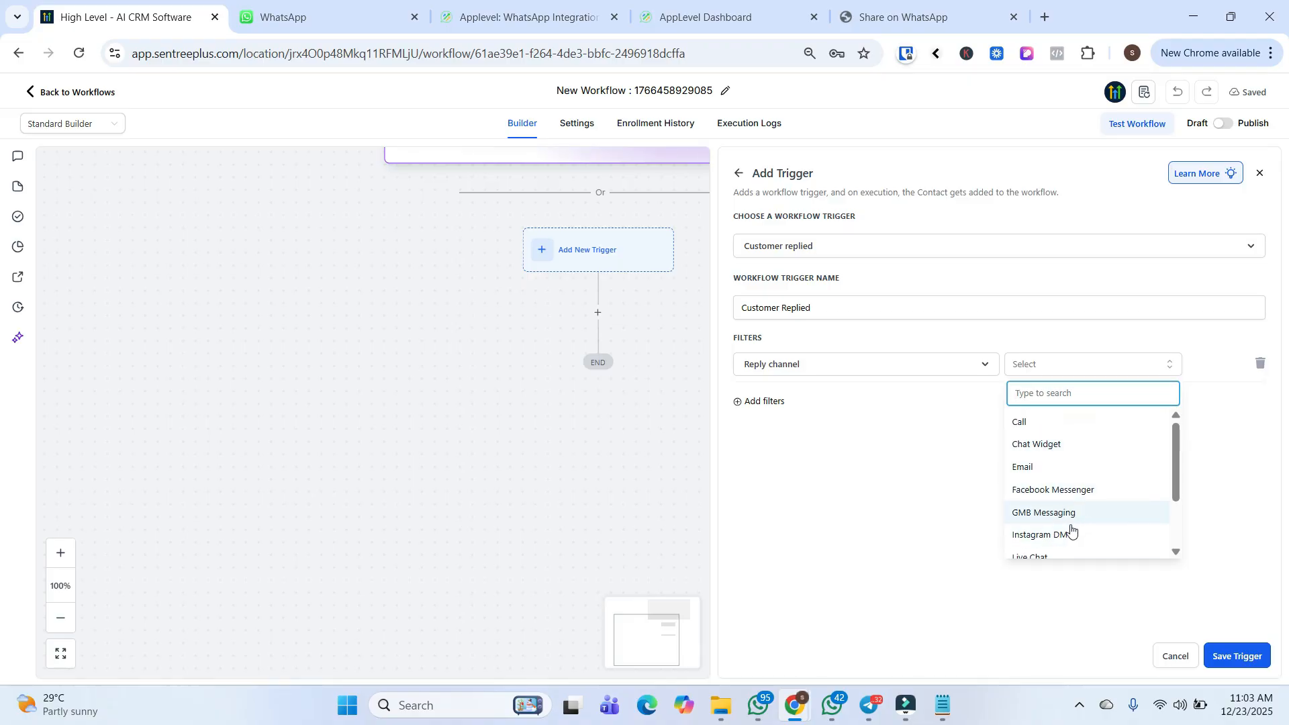
pyautogui.scroll(-2, 1077, 510)
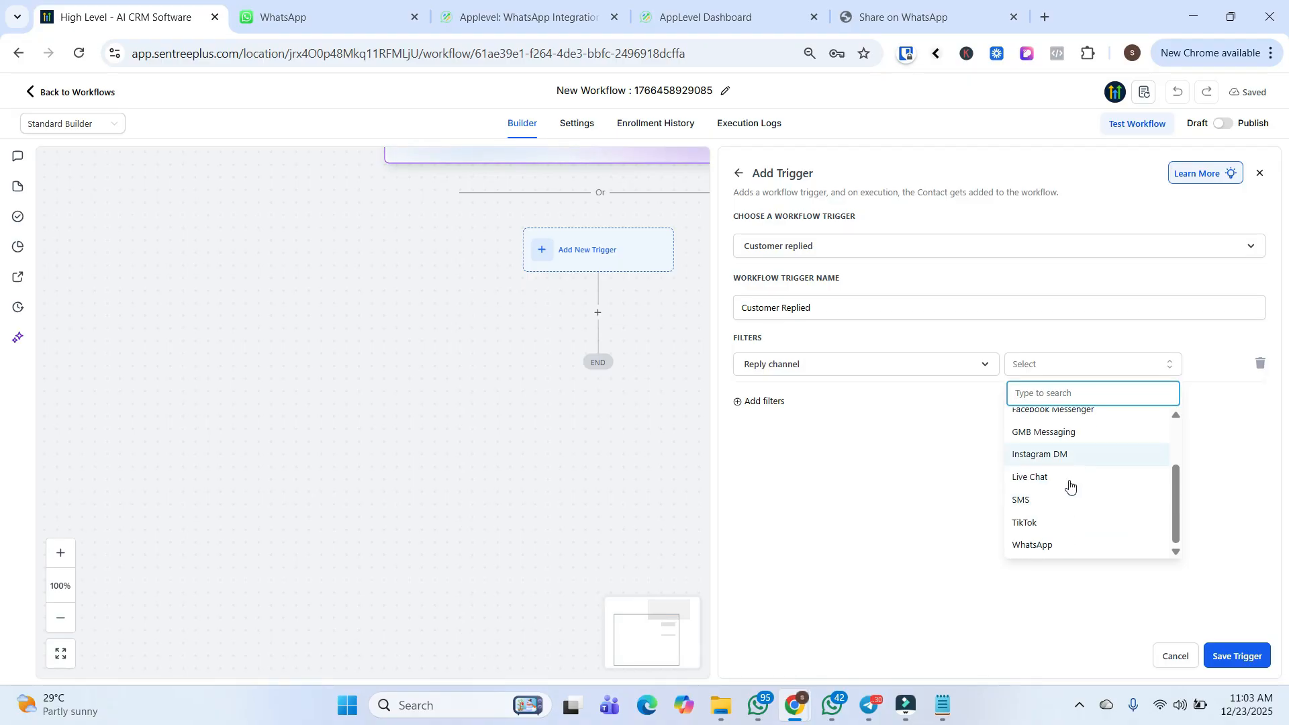
pyautogui.click(1074, 548)
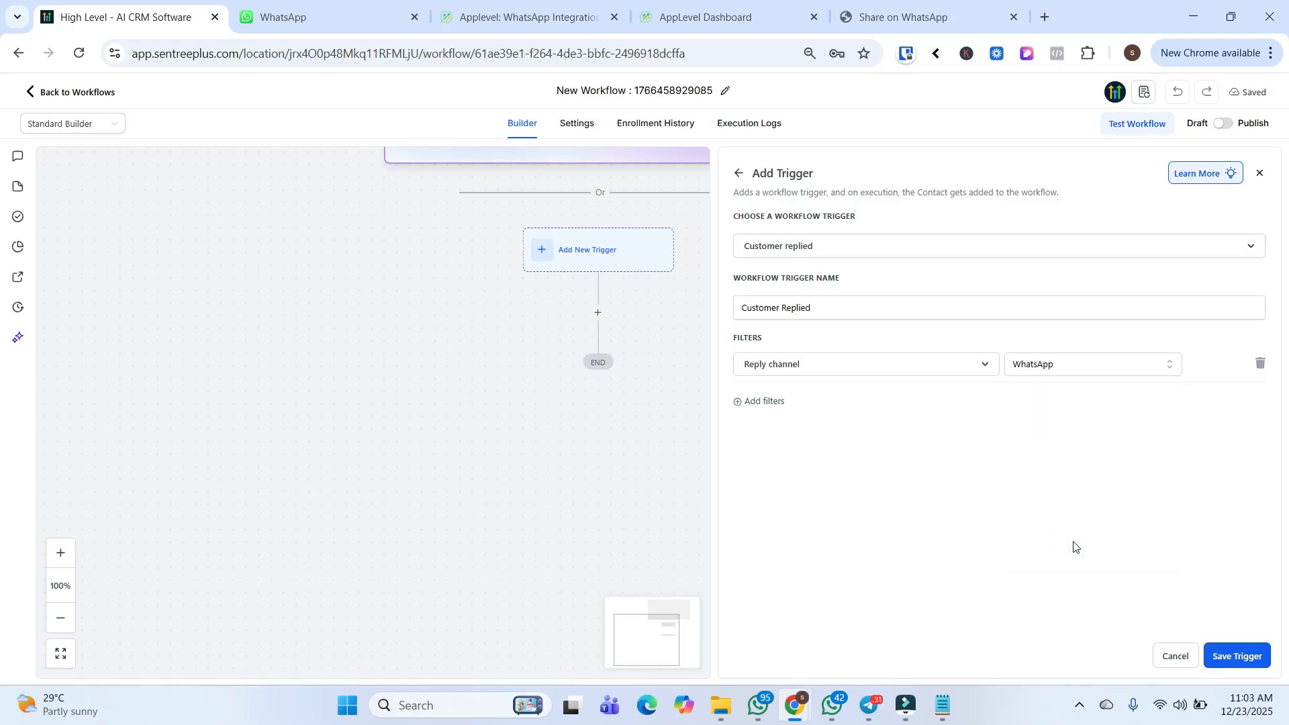
# Add a second trigger filter, Contains phrase "nak", and save the trigger.
pyautogui.click(776, 402)
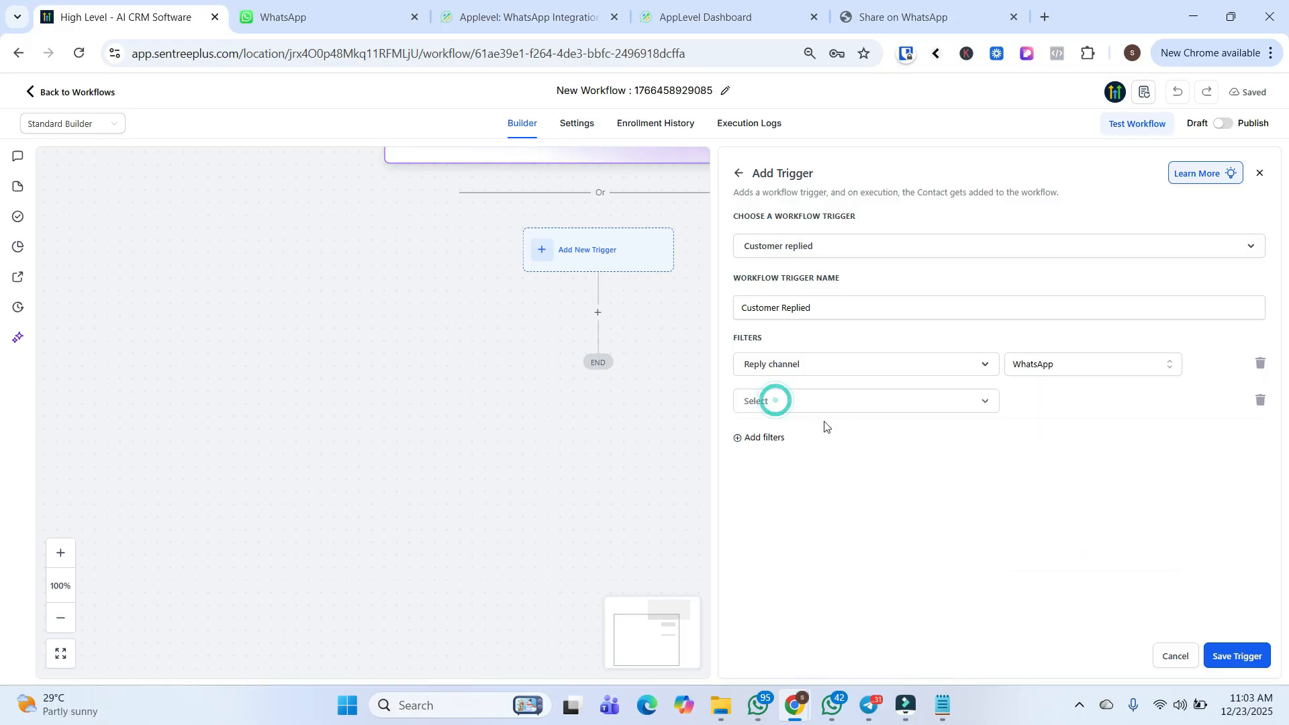
pyautogui.click(841, 403)
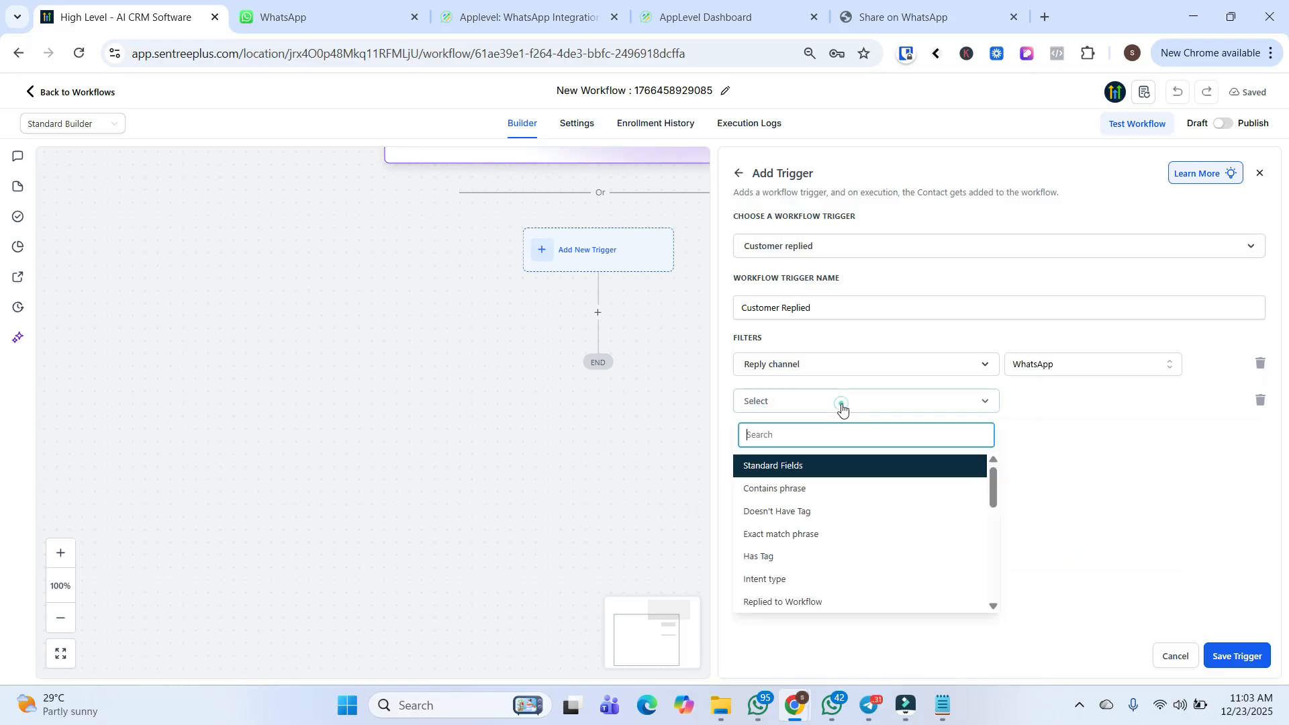
pyautogui.click(875, 493)
pyautogui.click(1058, 402)
pyautogui.write('nak')
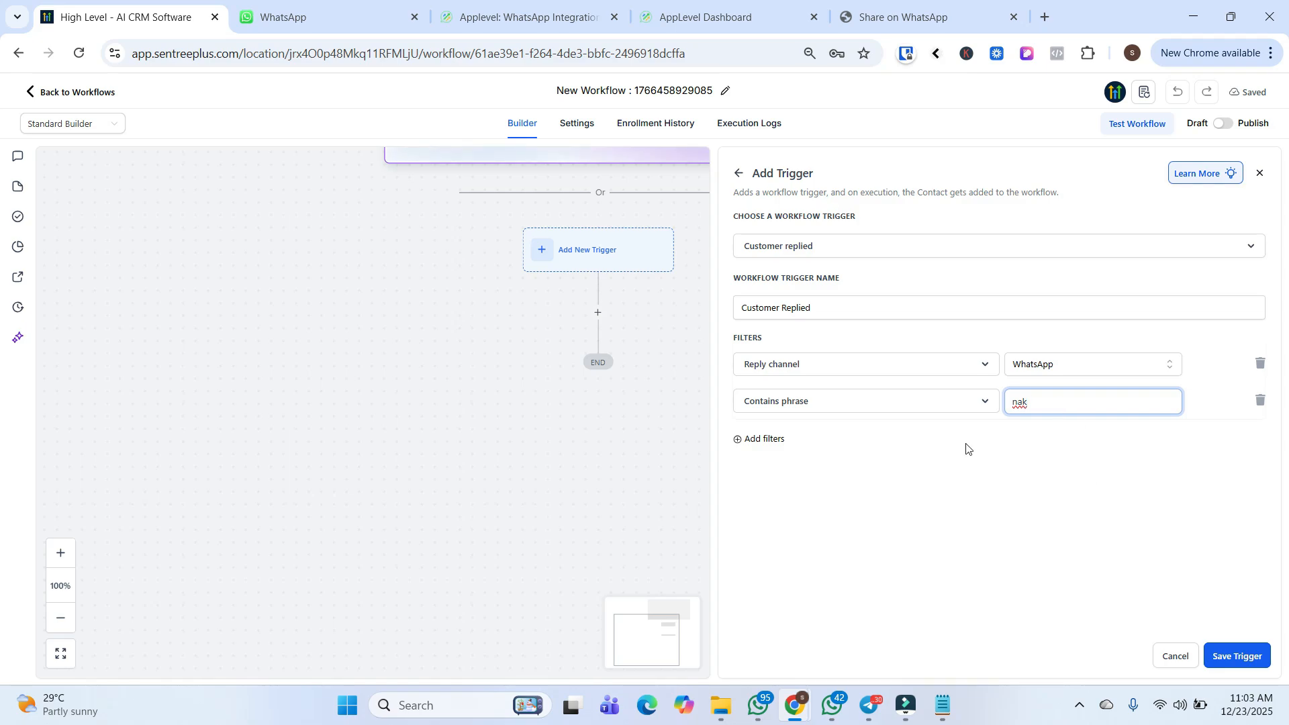
pyautogui.click(1239, 653)
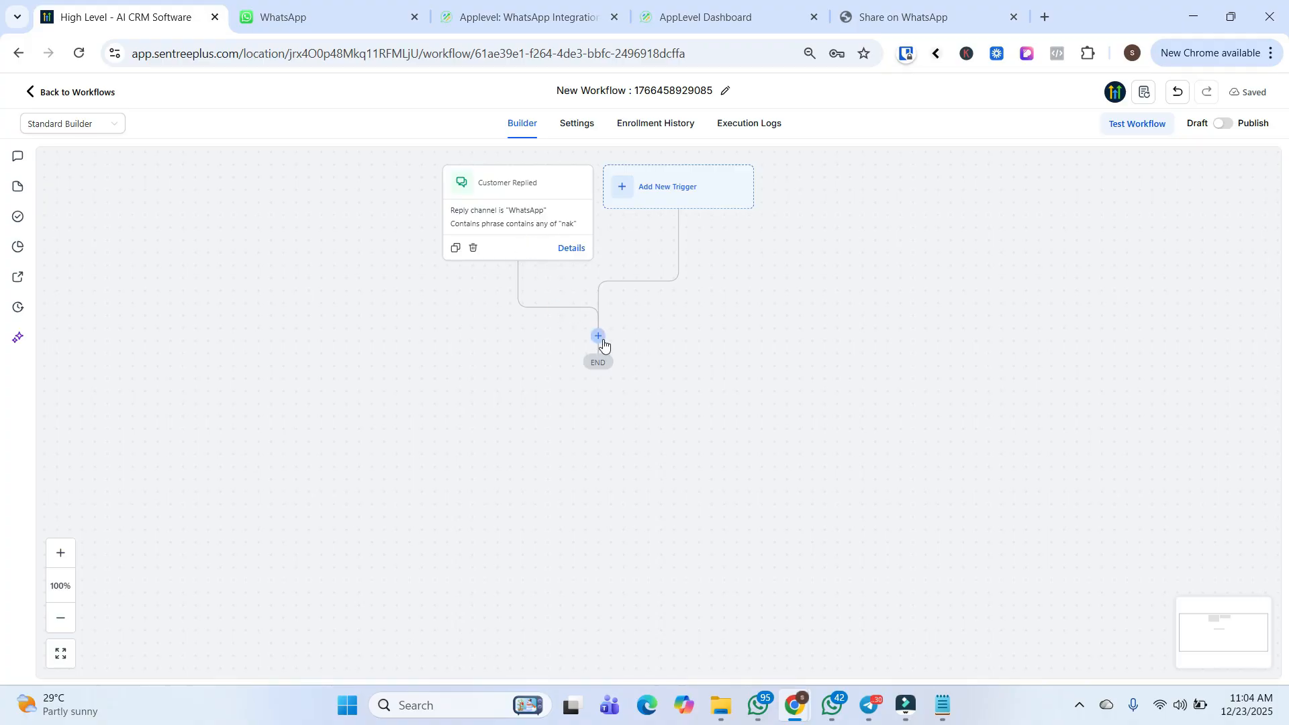
# Add a Send SMS action with the message "hi", check its attachment upload option, and save the action.
pyautogui.click(601, 340)
pyautogui.write('sms')
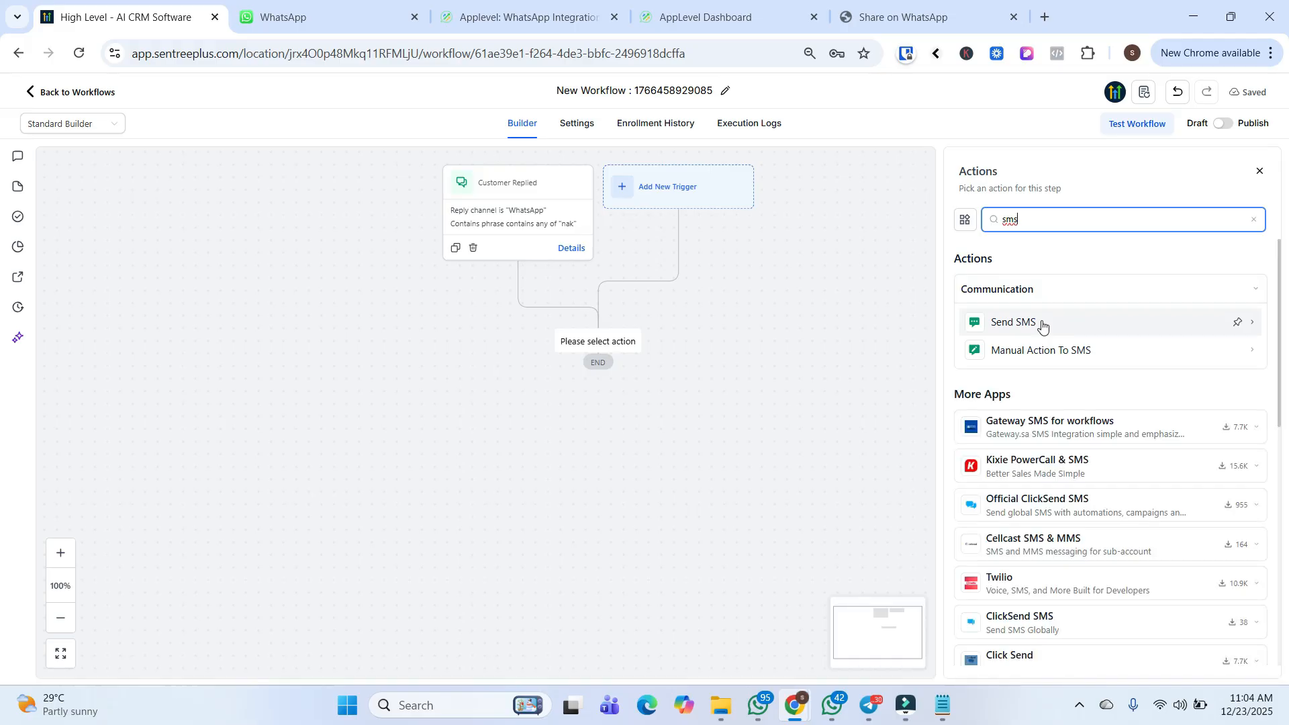
pyautogui.click(1042, 326)
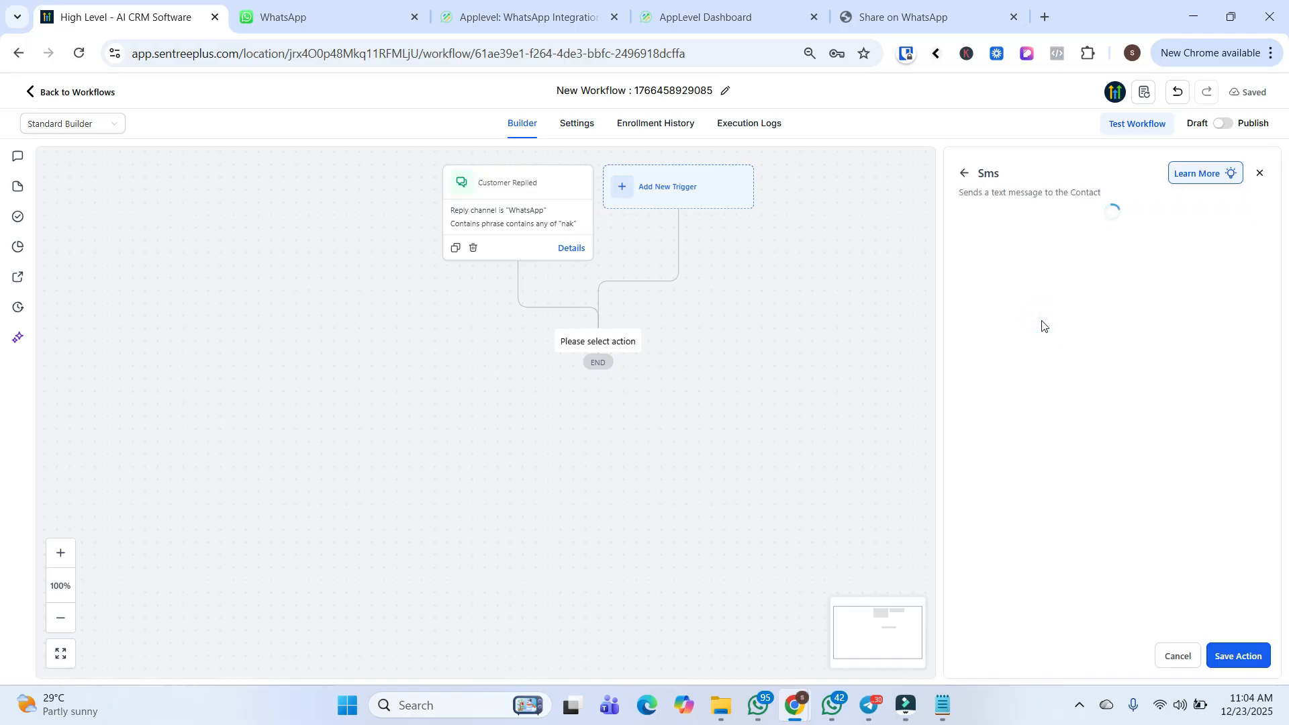
pyautogui.click(1070, 436)
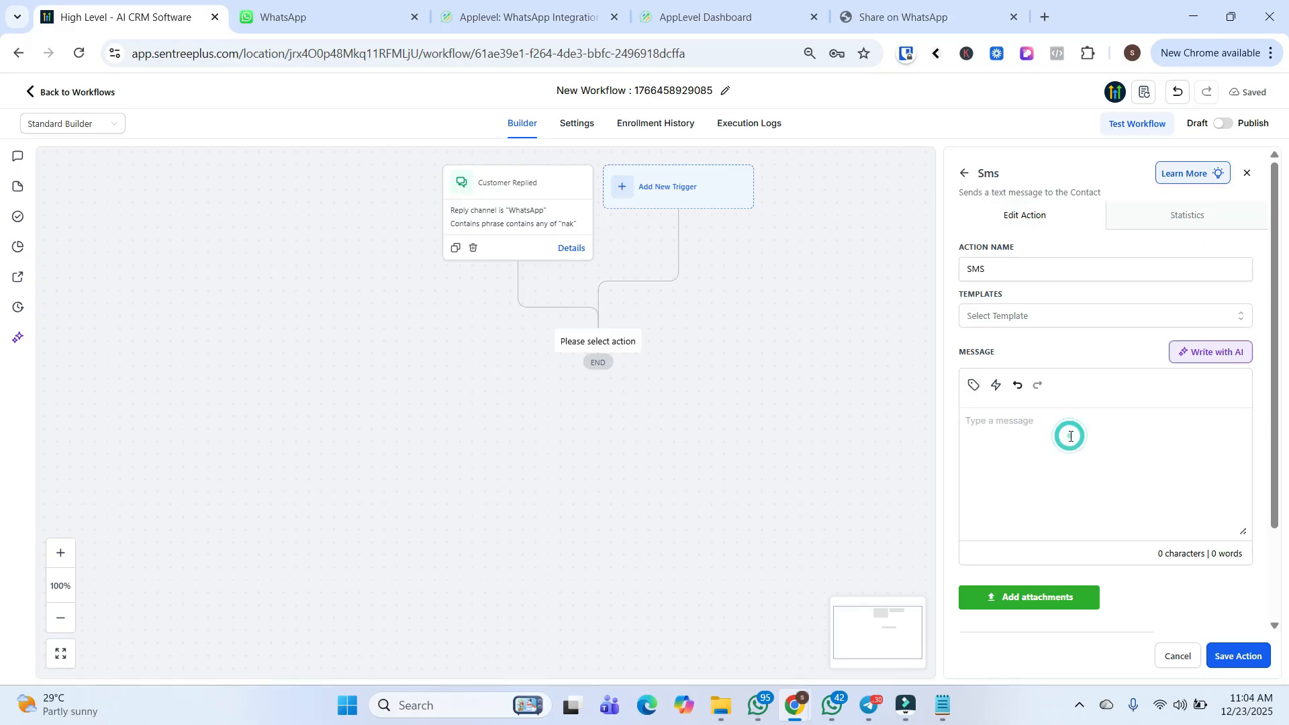
pyautogui.write('H')
pyautogui.scroll(-2, 1147, 507)
pyautogui.click(1095, 485)
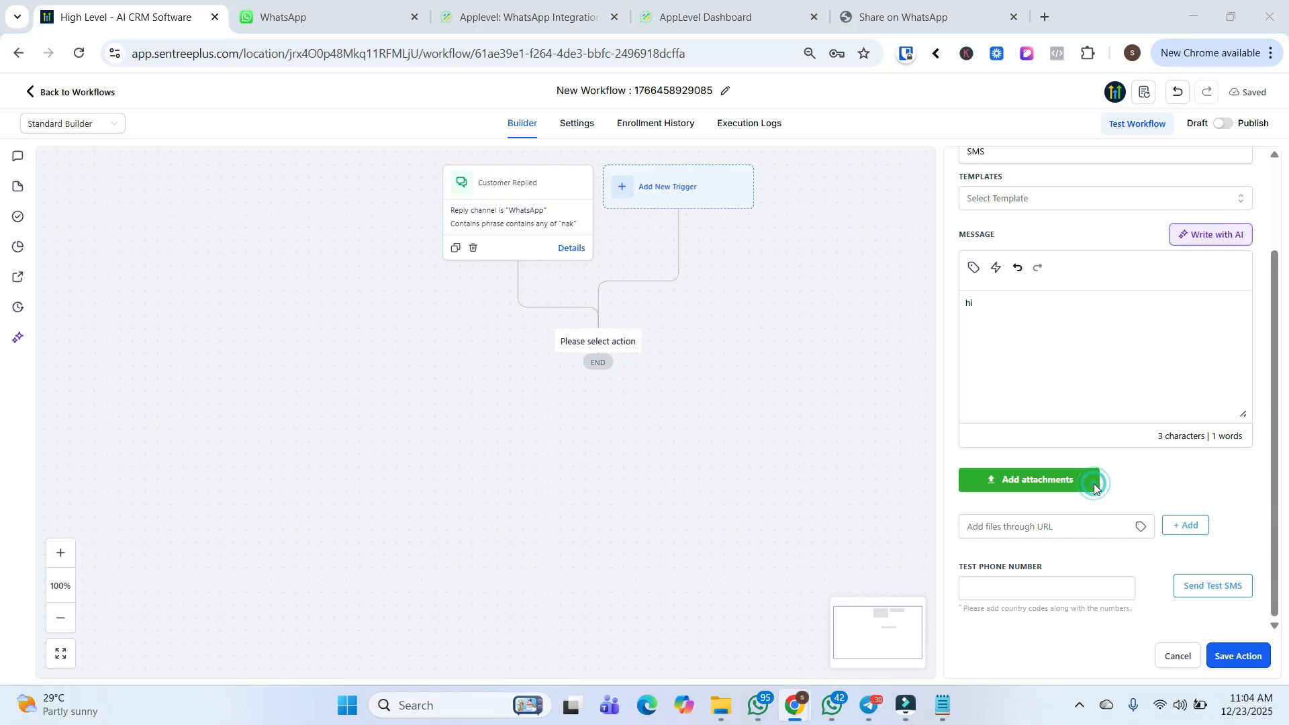
pyautogui.click(585, 369)
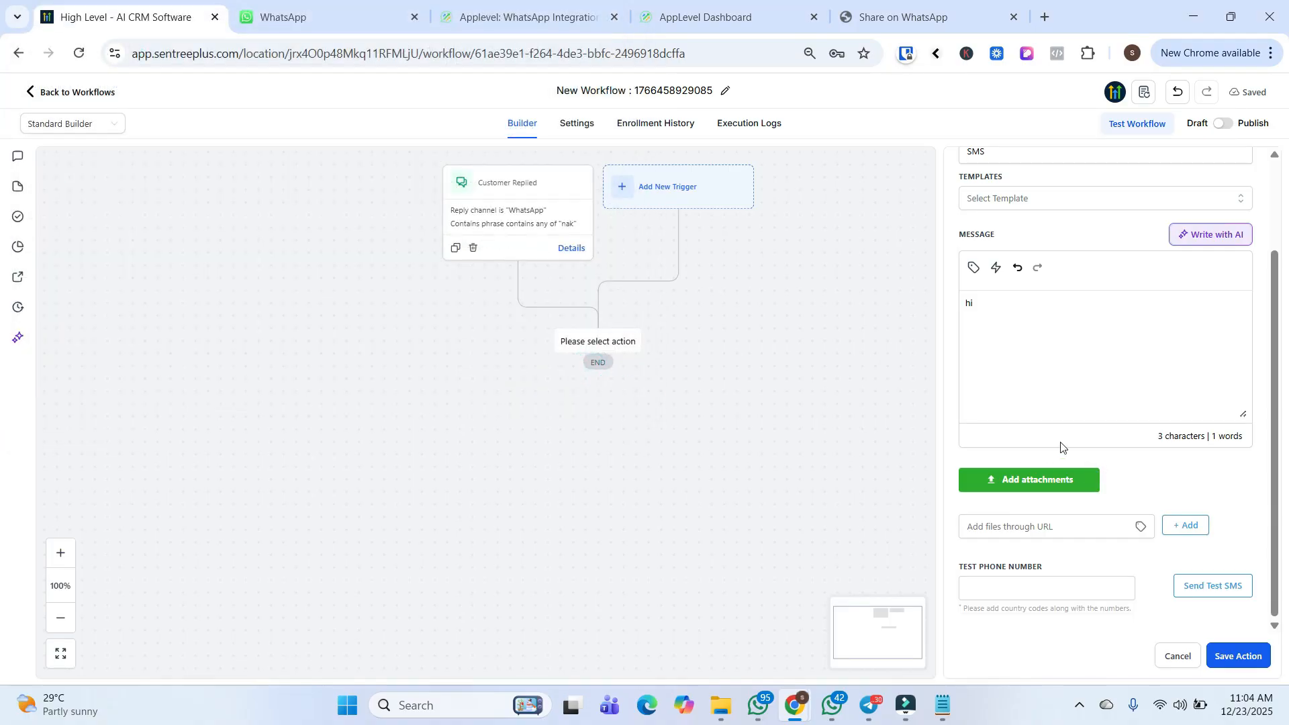
pyautogui.click(1221, 658)
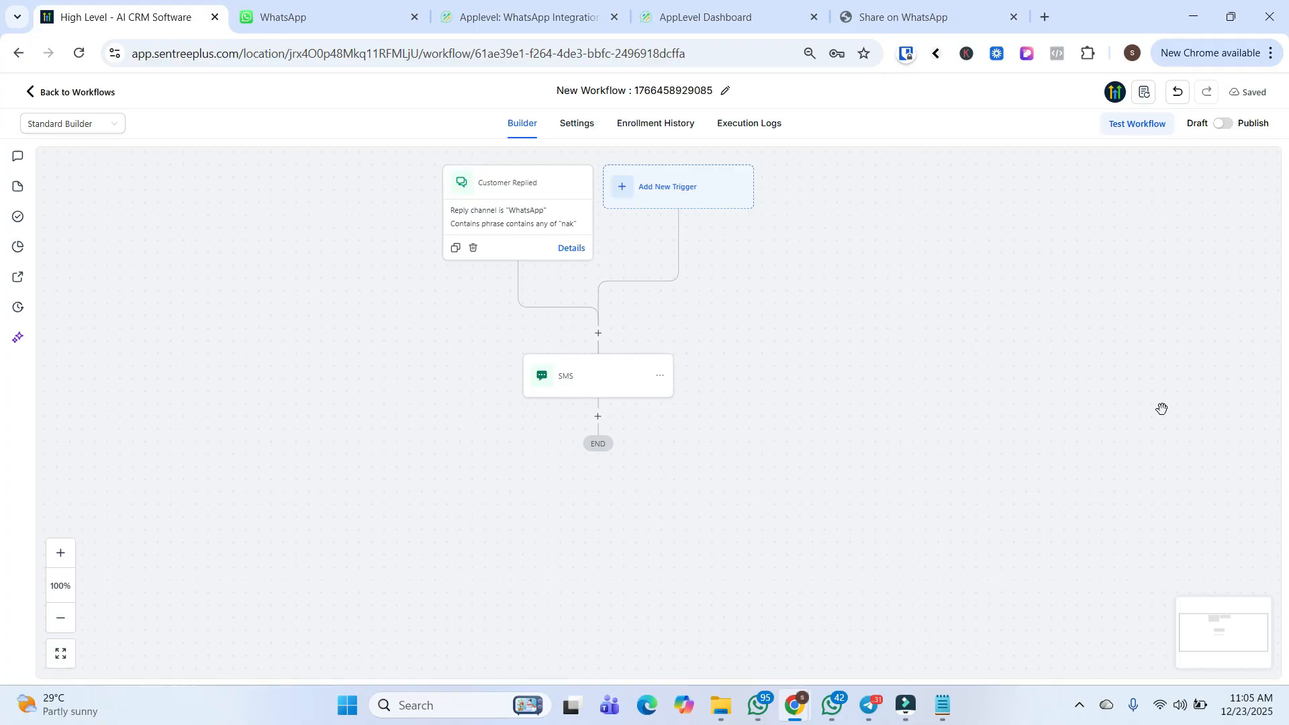
# Publish and save the workflow, and return to the workflow list.
pyautogui.click(1225, 124)
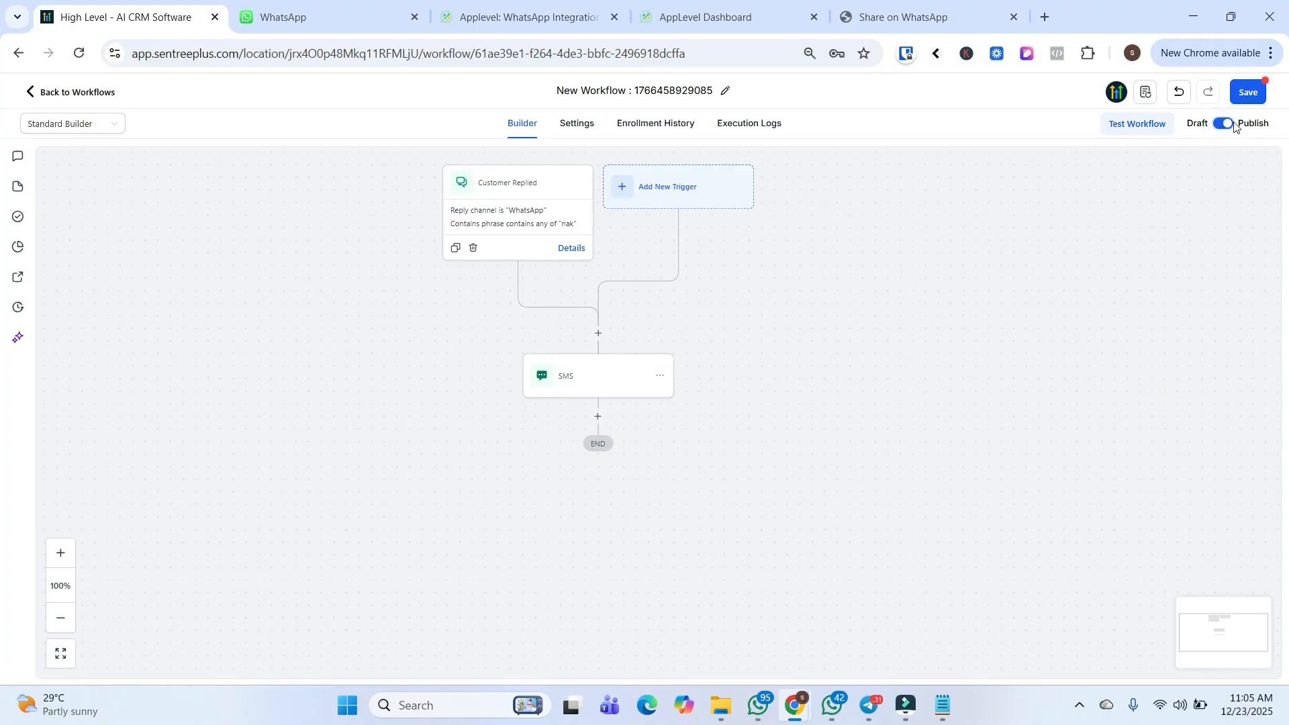
pyautogui.click(1252, 95)
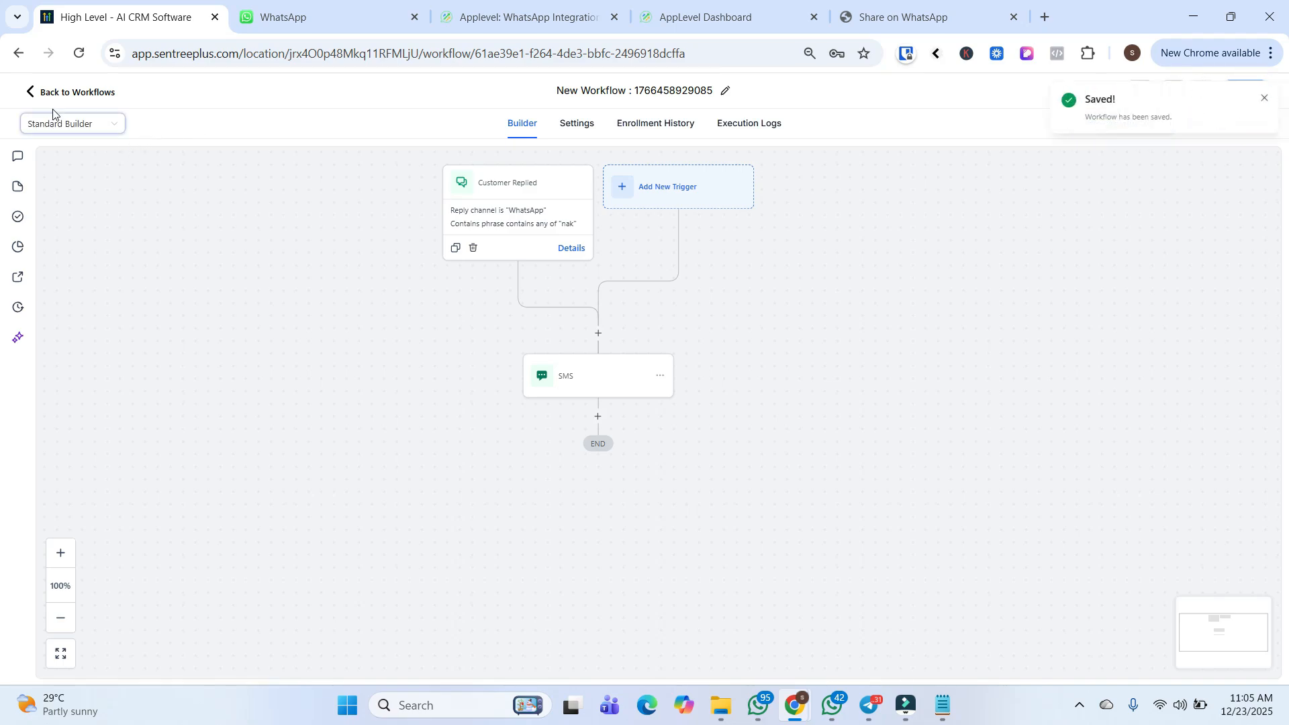
pyautogui.click(63, 94)
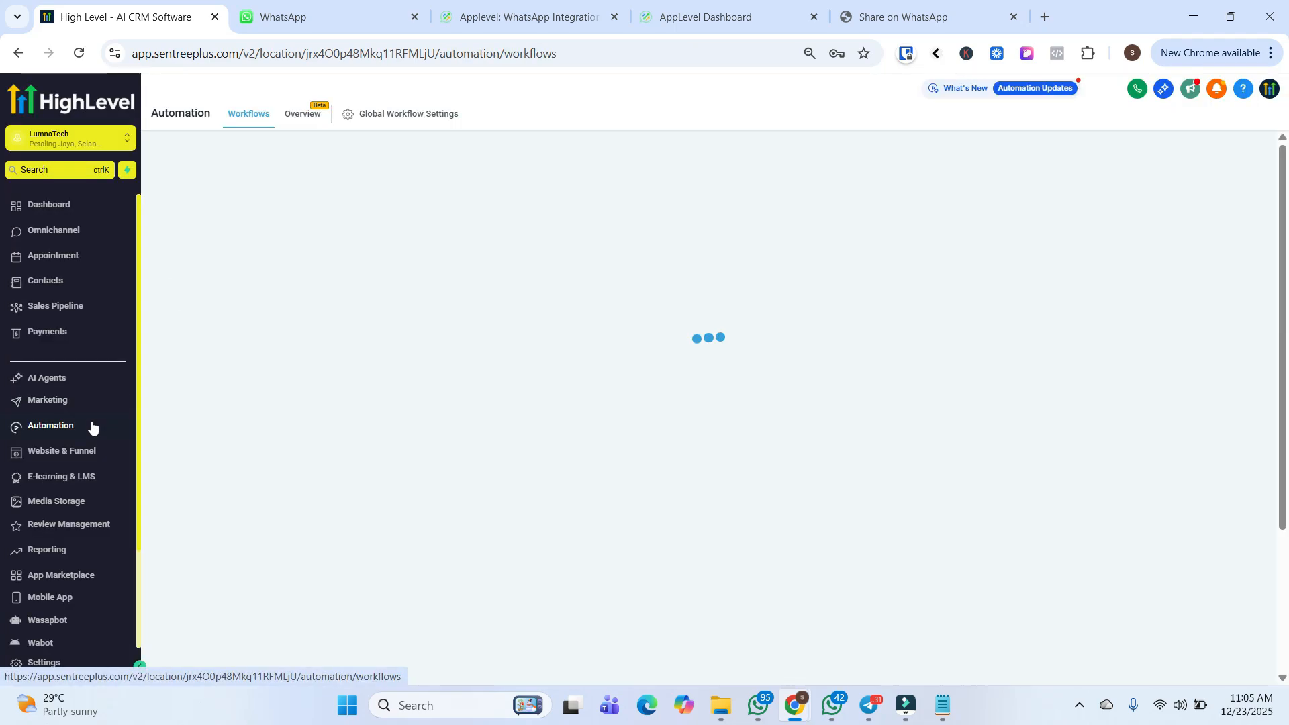
pyautogui.scroll(-2, 94, 426)
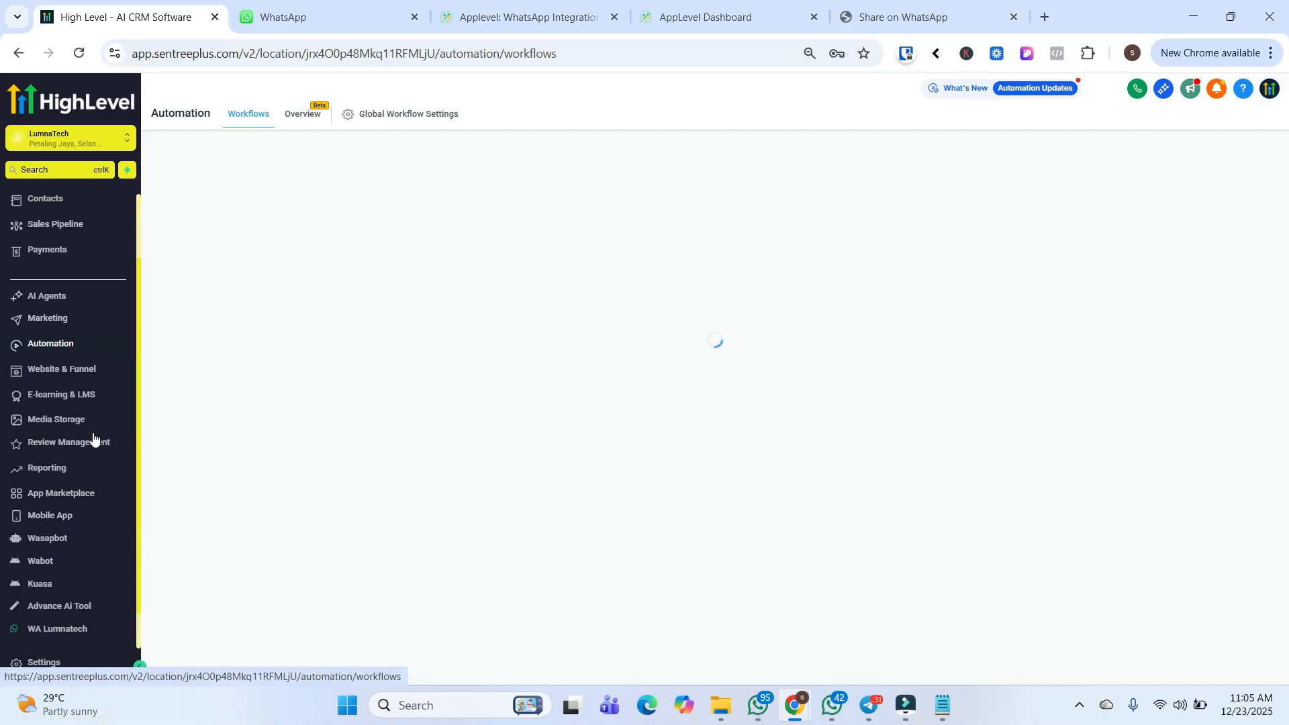
# Open the staff settings, start adding a new user, and check the name and email fields of the user info form.
pyautogui.click(99, 667)
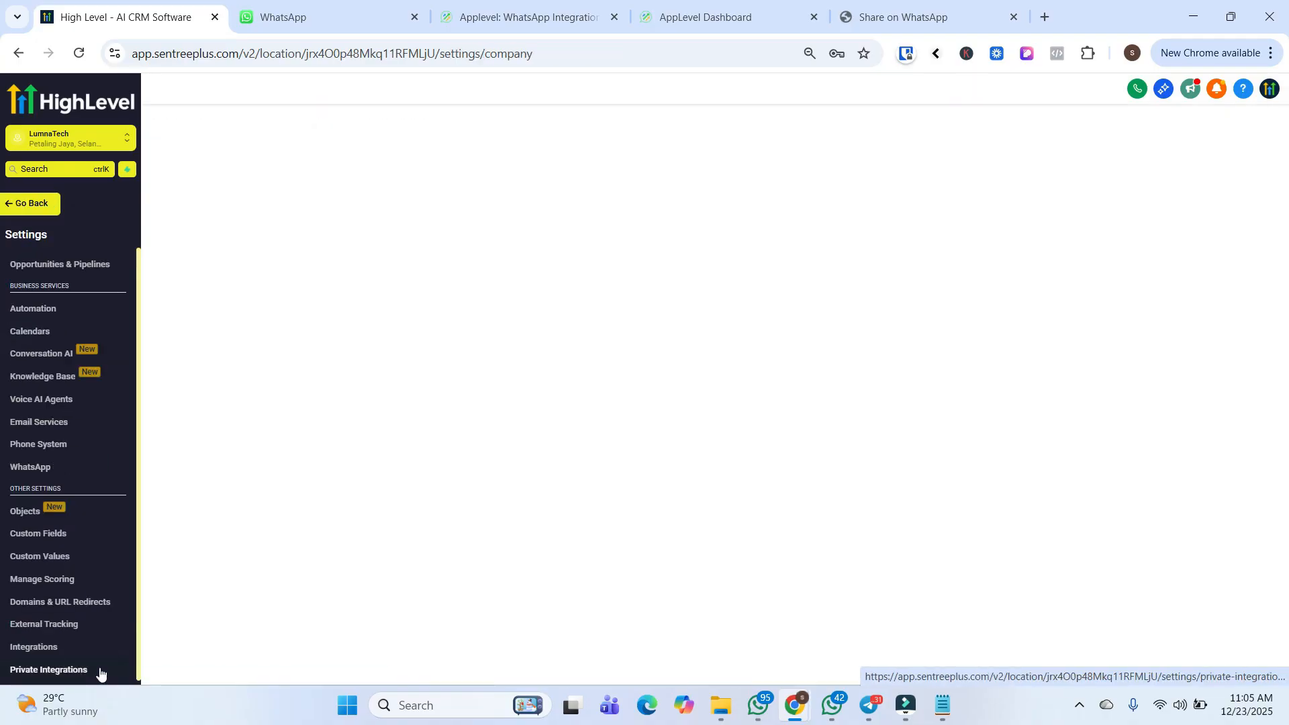
pyautogui.scroll(2, 78, 338)
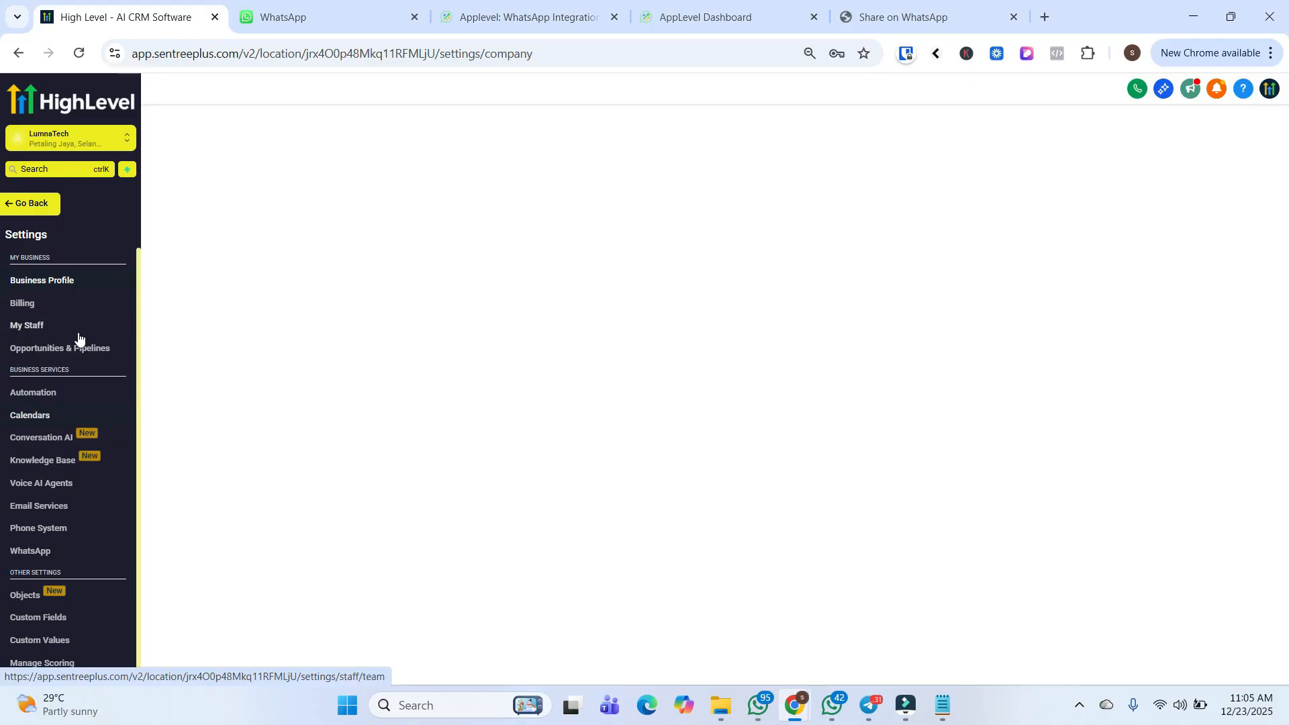
pyautogui.click(80, 335)
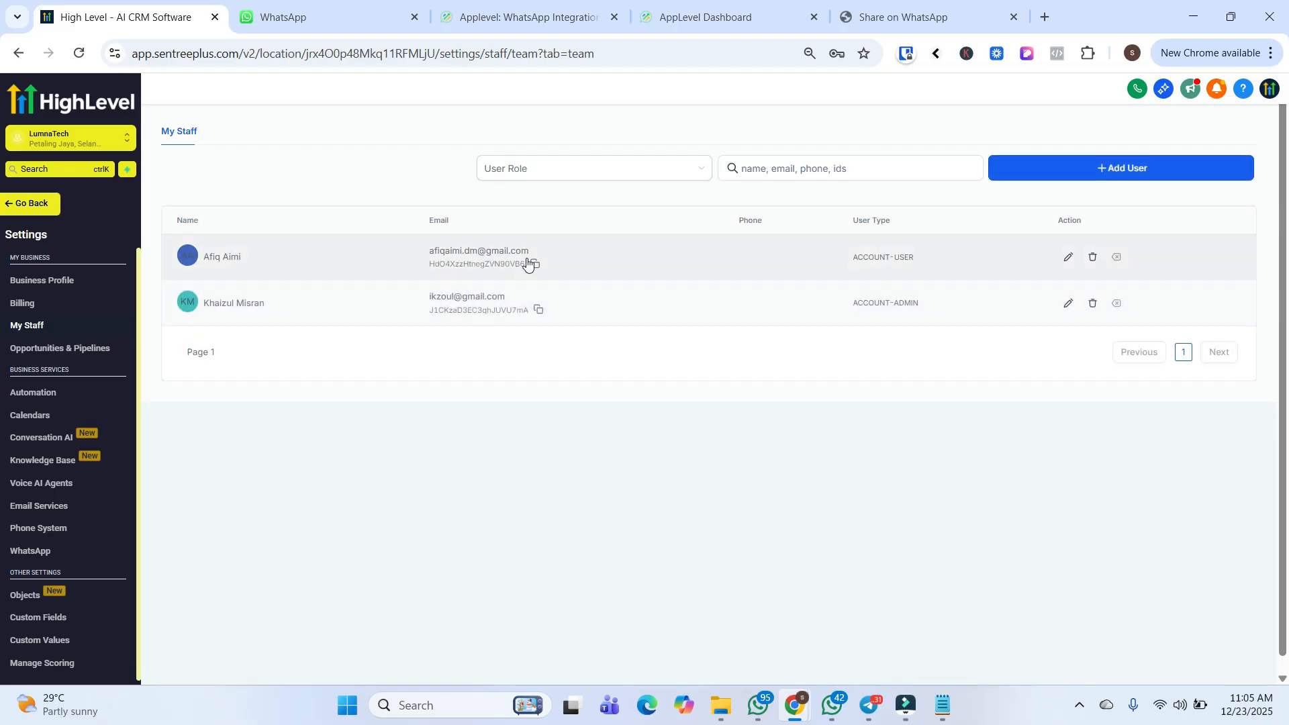
pyautogui.click(1129, 165)
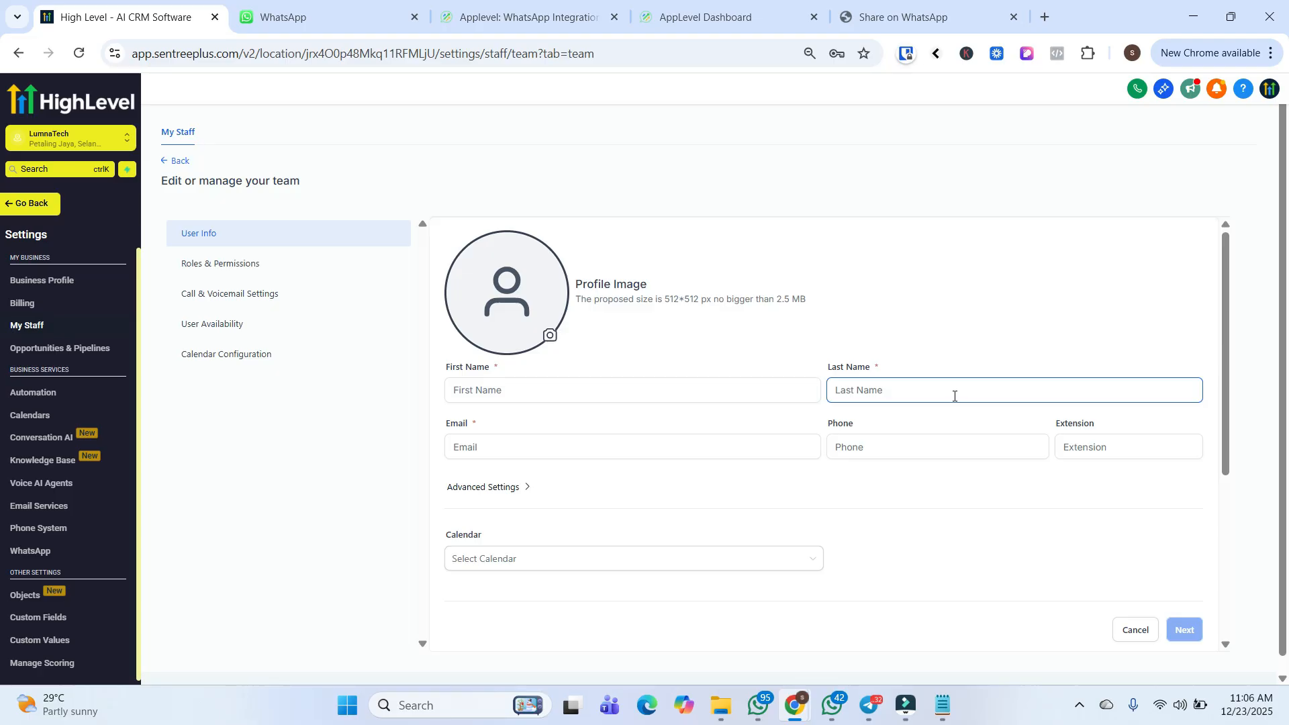
pyautogui.click(671, 446)
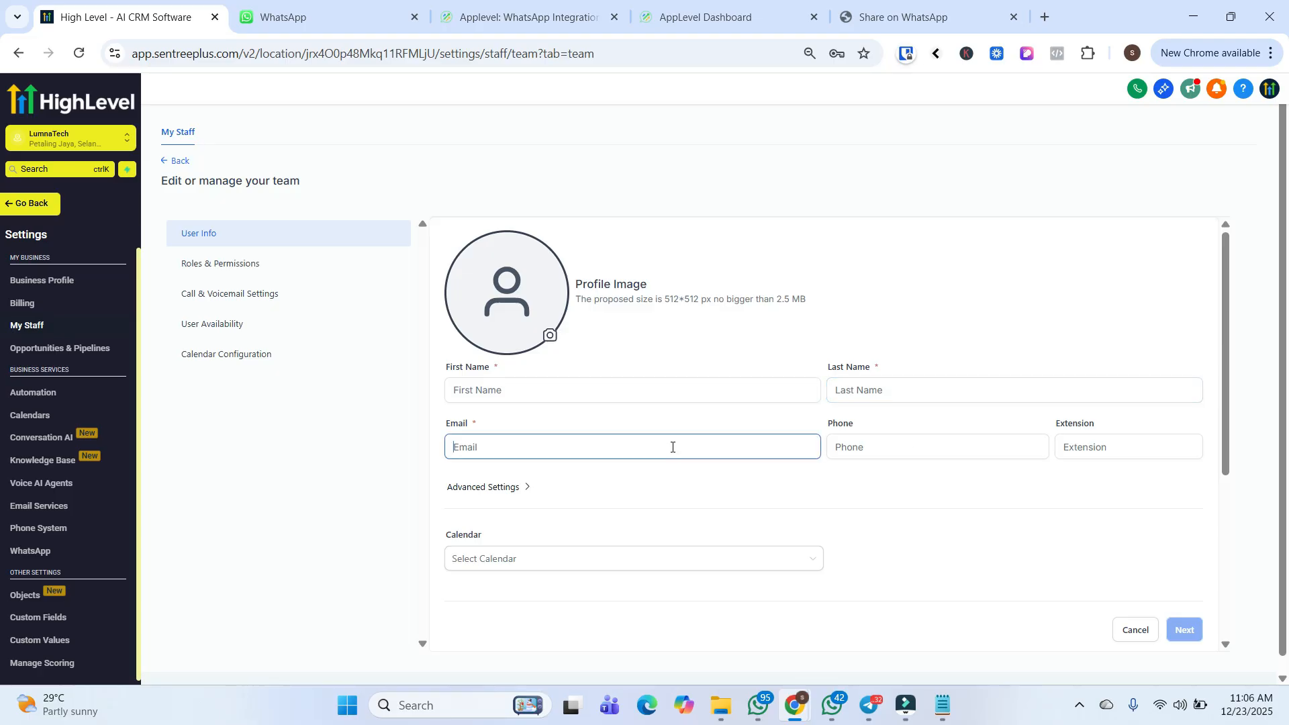
pyautogui.click(745, 504)
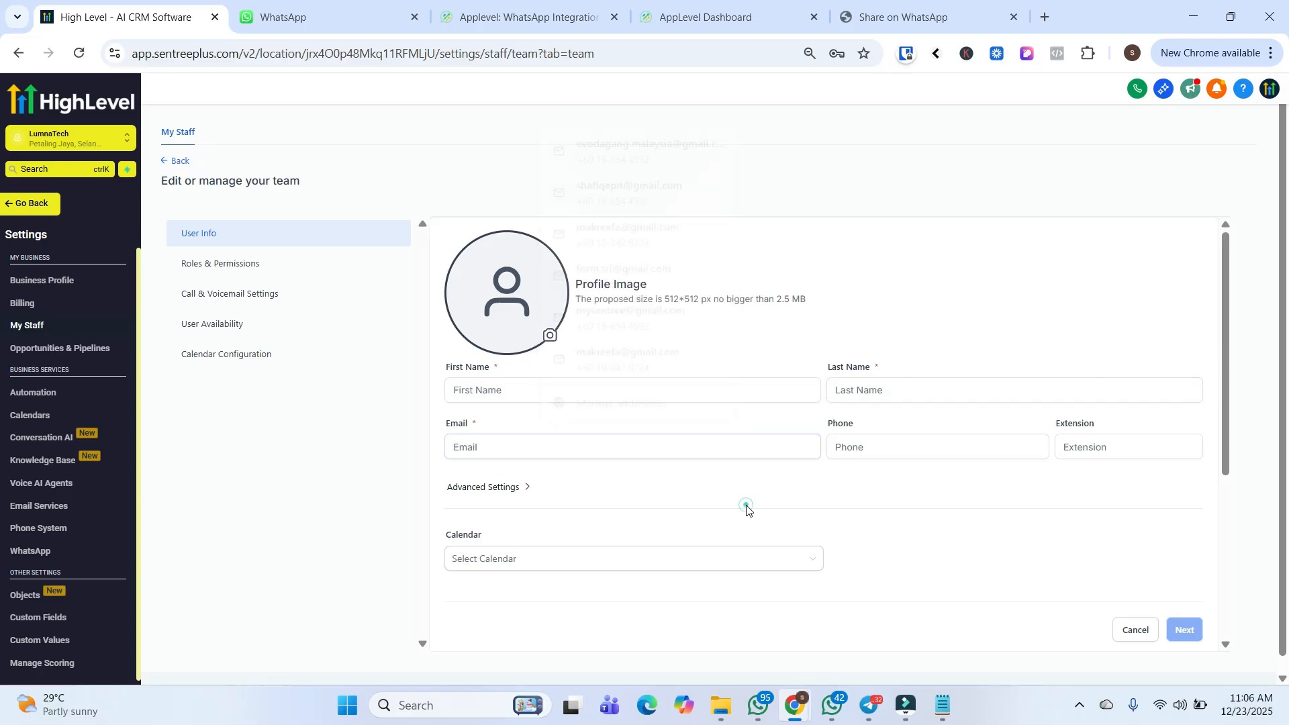
# Review the new user's Roles & Permissions options, leave the form without saving, and exit the settings.
pyautogui.click(260, 273)
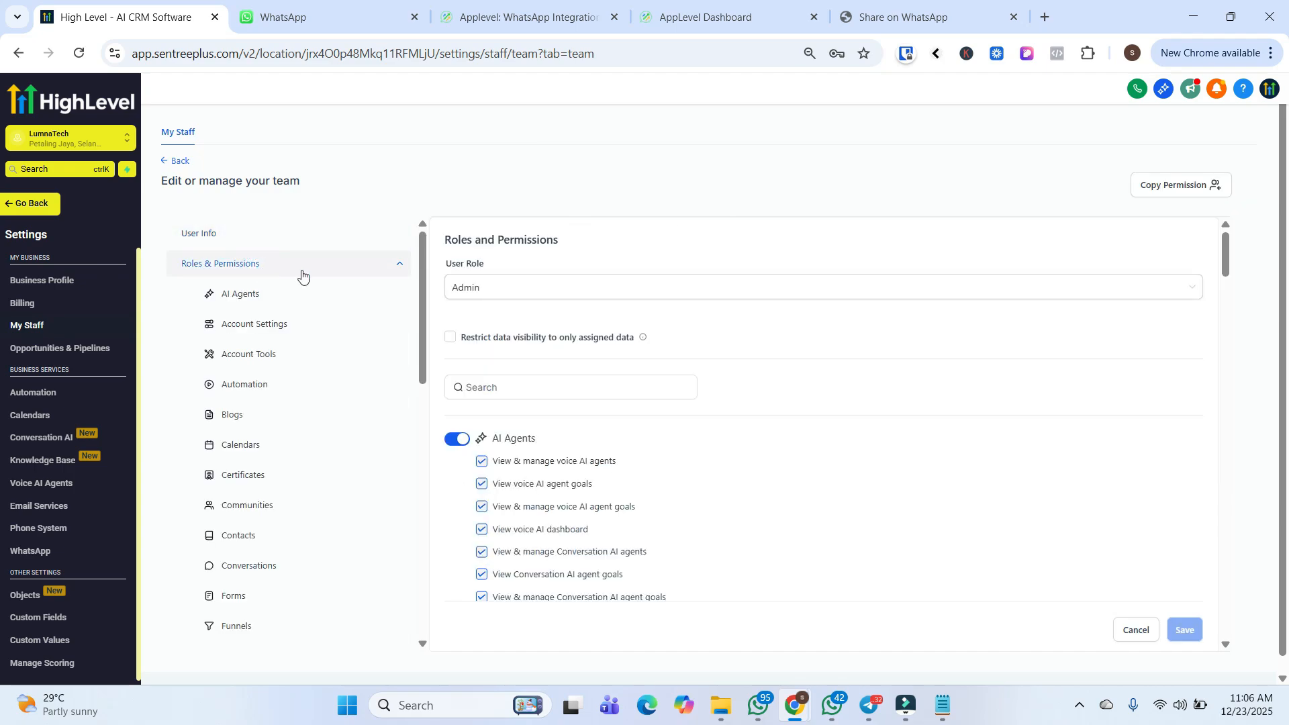
pyautogui.scroll(-10, 691, 413)
pyautogui.scroll(-10, 692, 411)
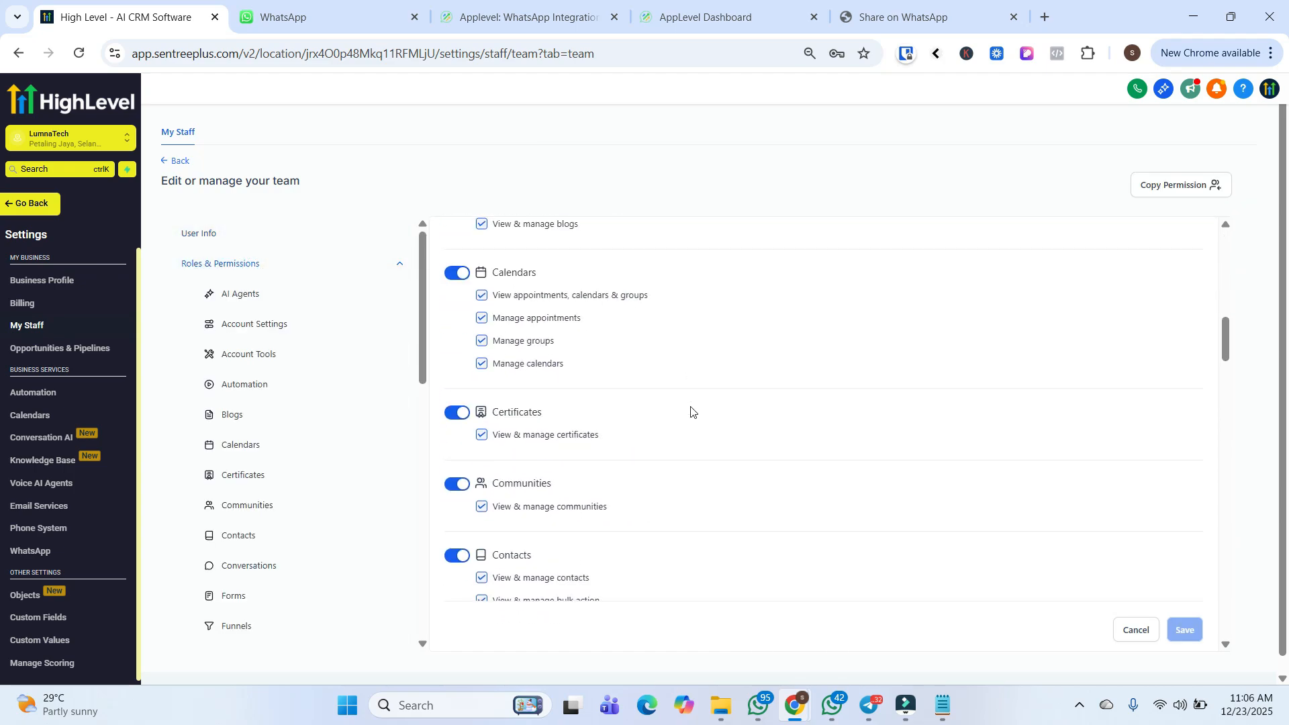
pyautogui.scroll(4, 691, 412)
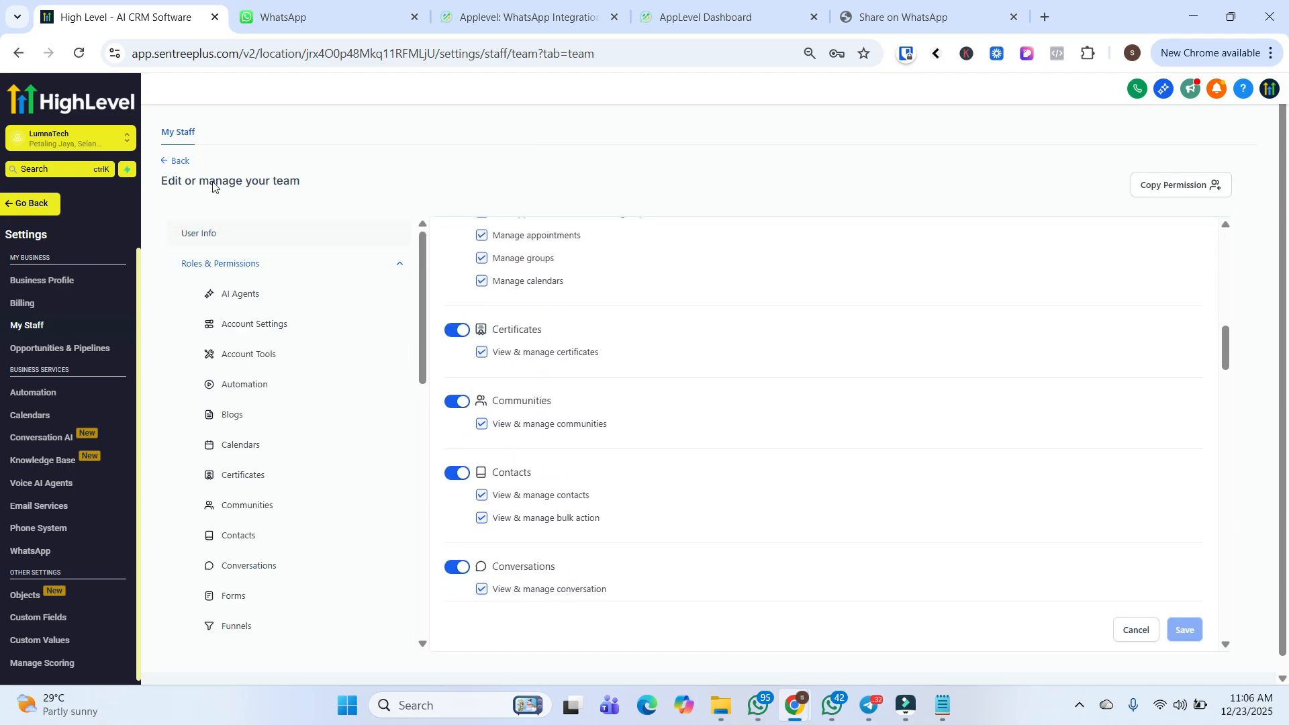
pyautogui.click(175, 161)
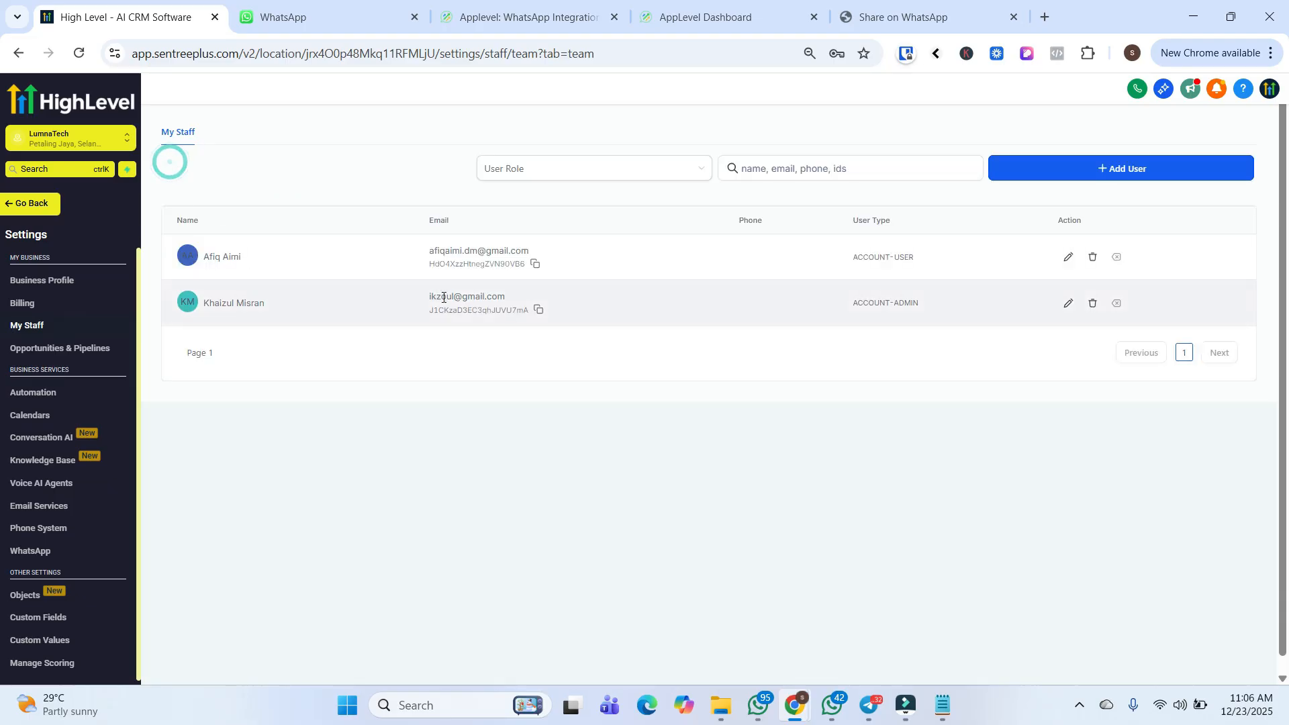
pyautogui.click(30, 205)
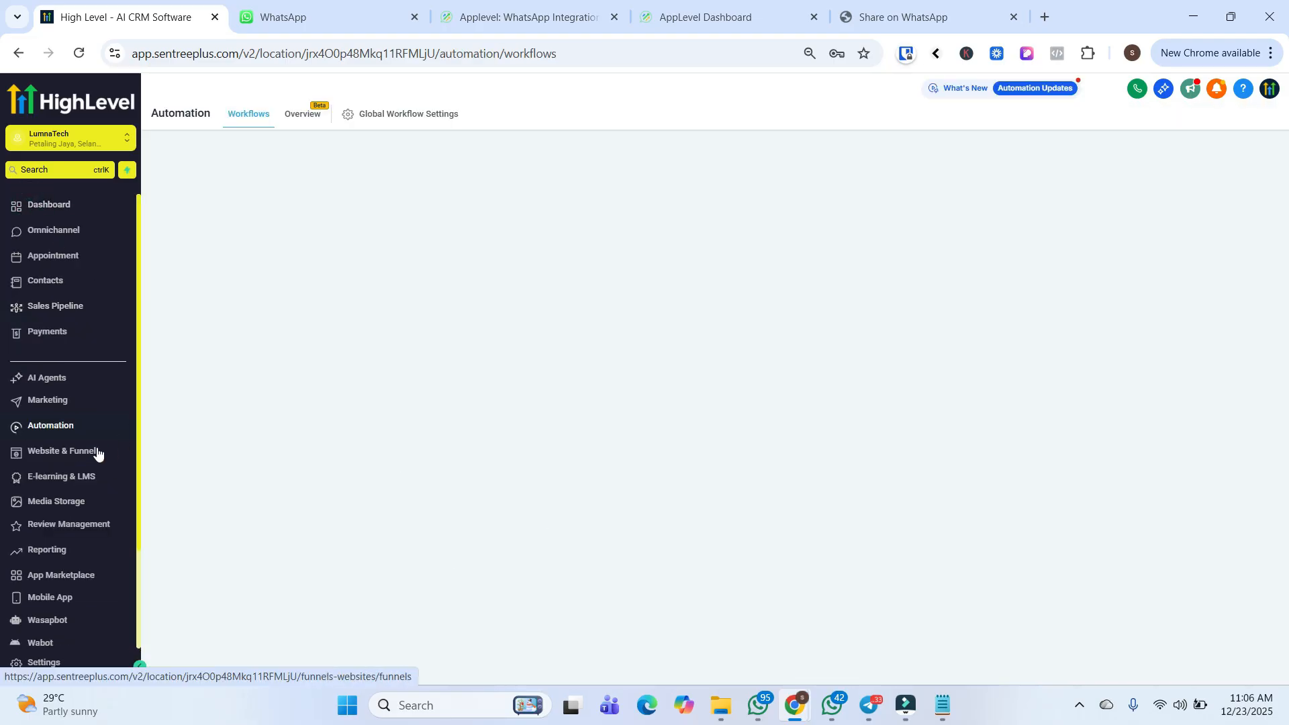
# Open WA Lumnatech, assign the last WhatsApp device in the list to the account-user staff member, and save the changes.
pyautogui.scroll(-1, 94, 451)
pyautogui.scroll(-3, 97, 450)
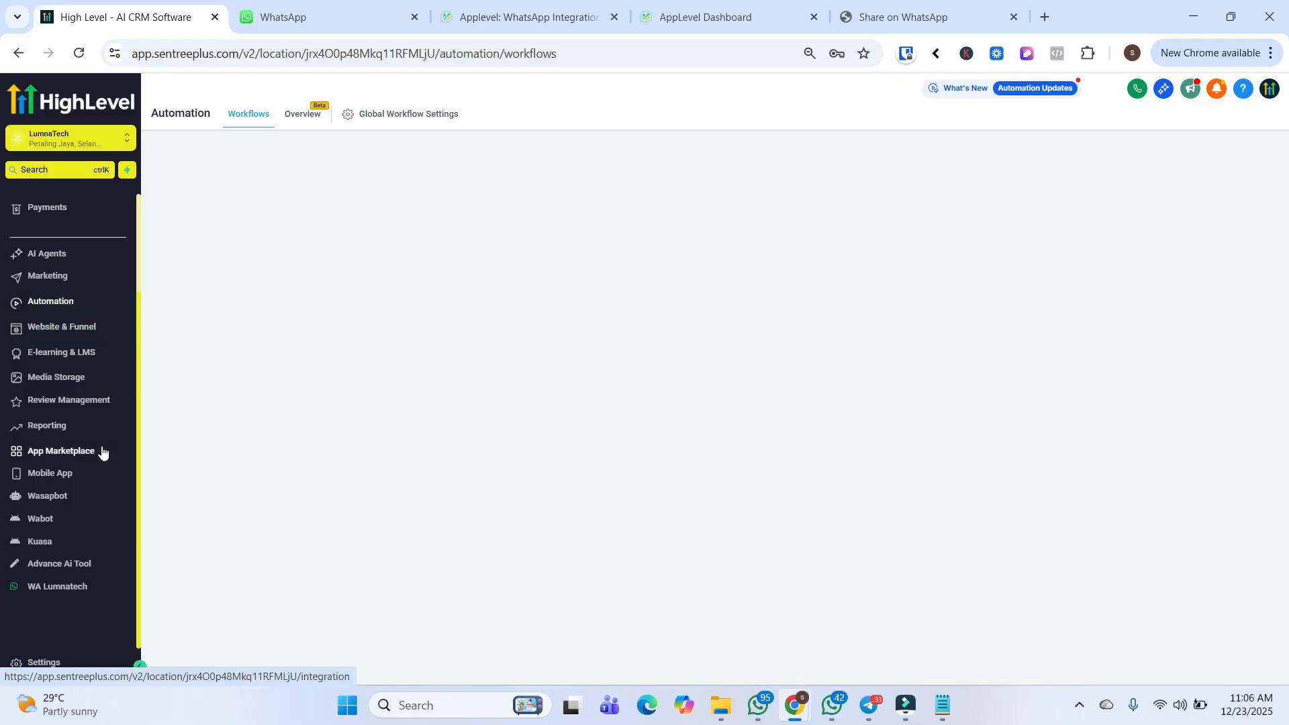
pyautogui.click(72, 587)
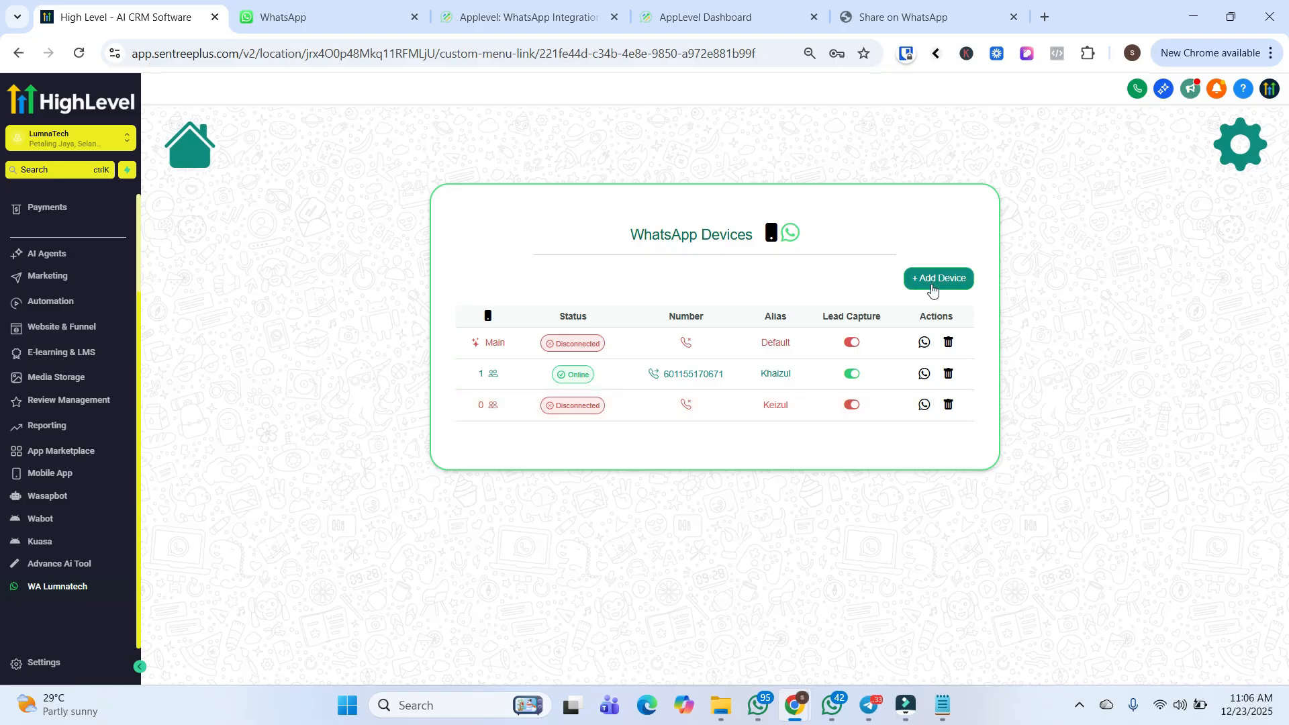
pyautogui.click(923, 405)
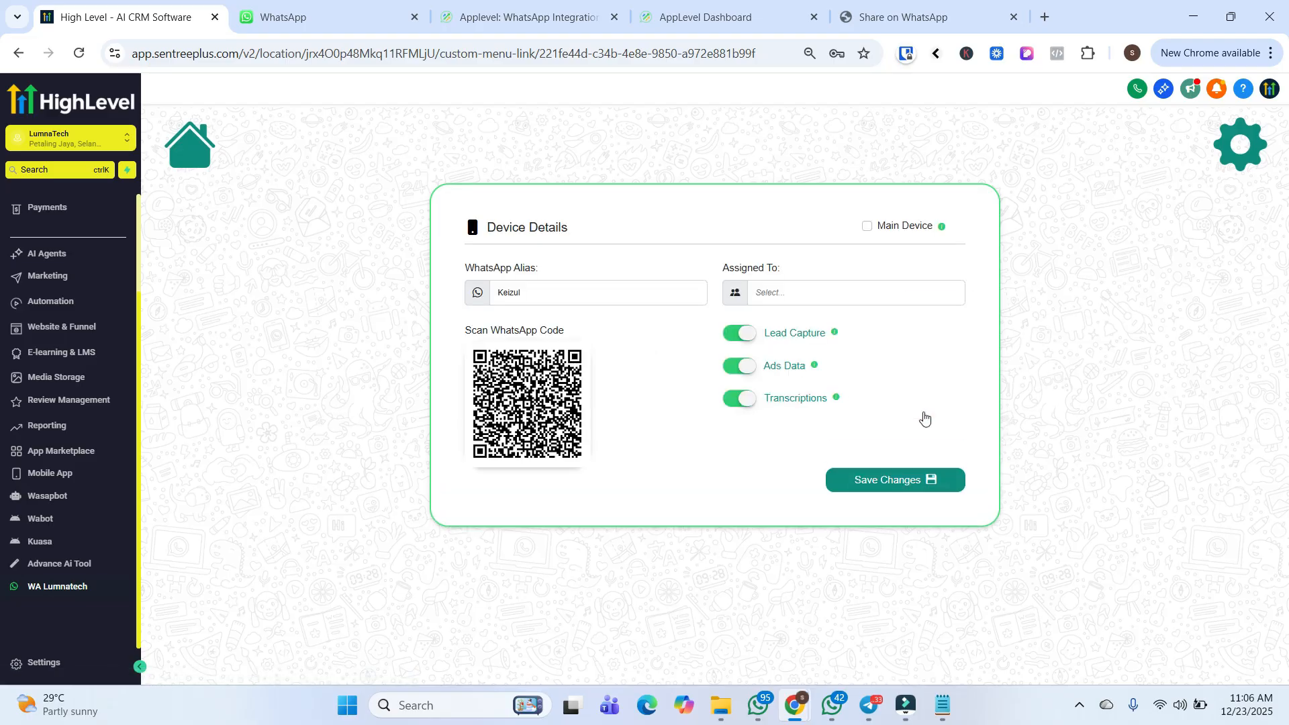
pyautogui.click(910, 297)
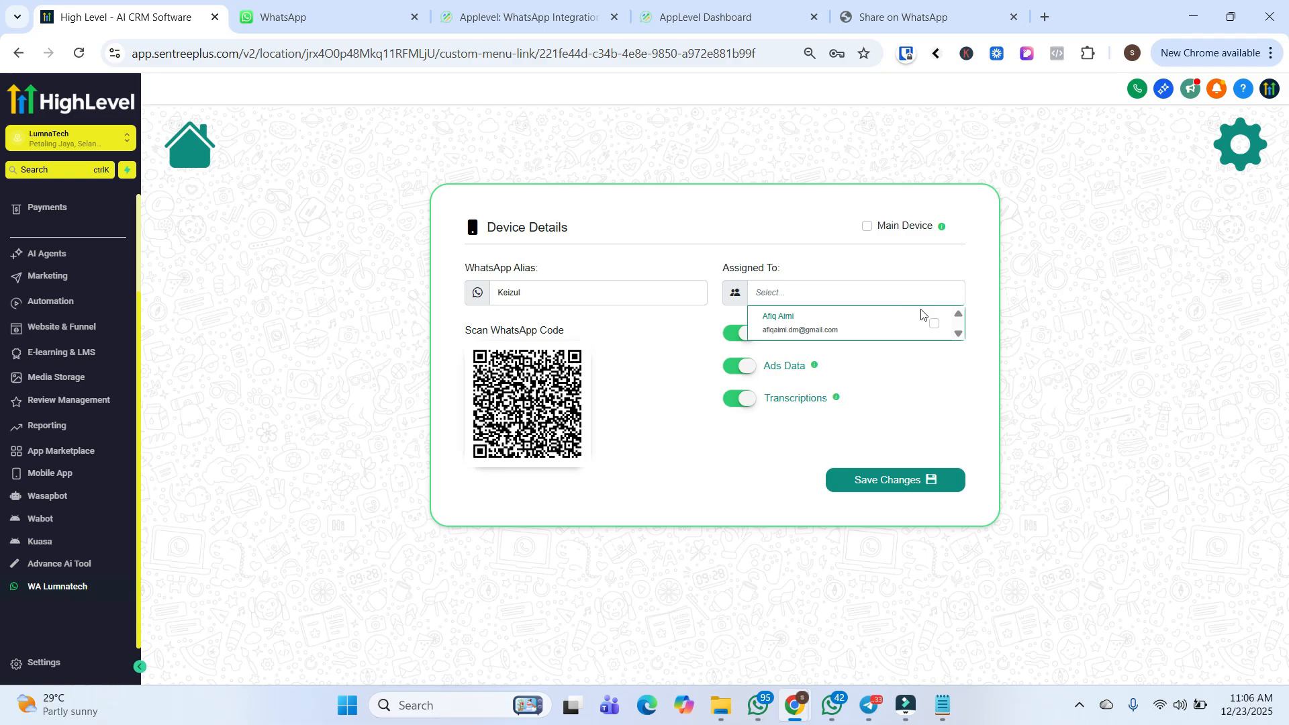
pyautogui.click(934, 324)
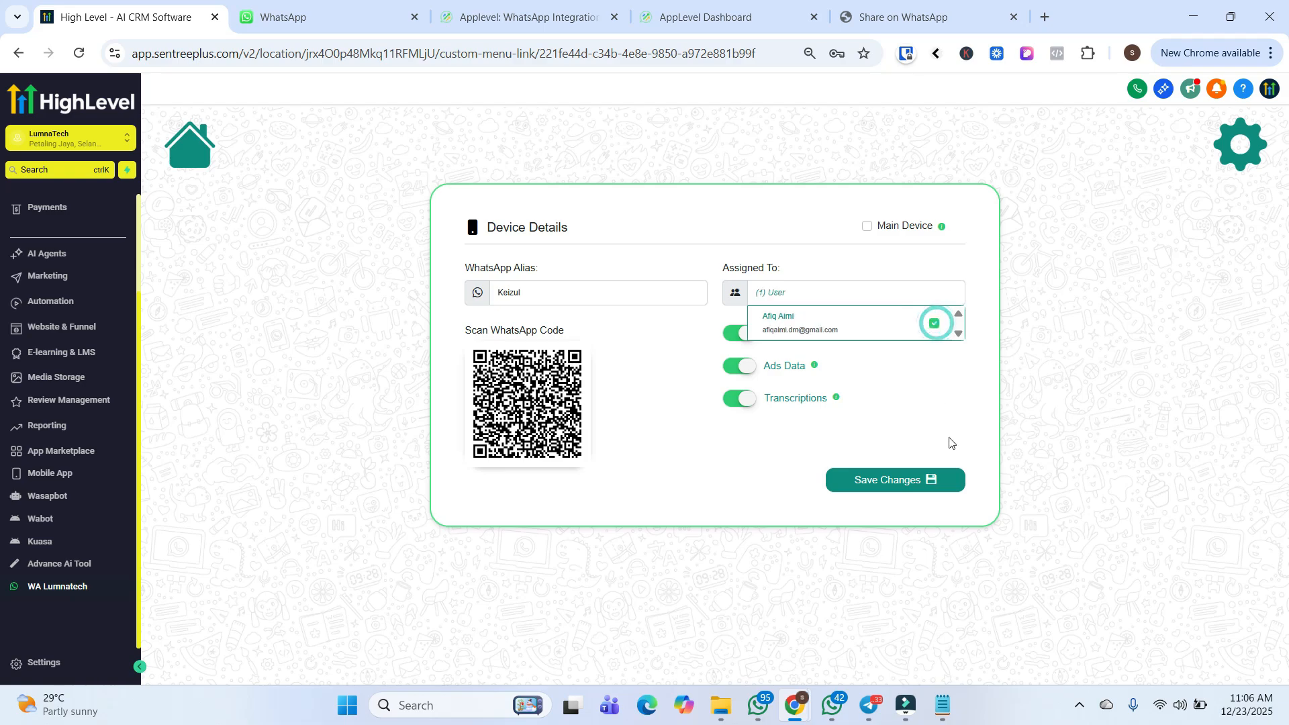
pyautogui.click(949, 483)
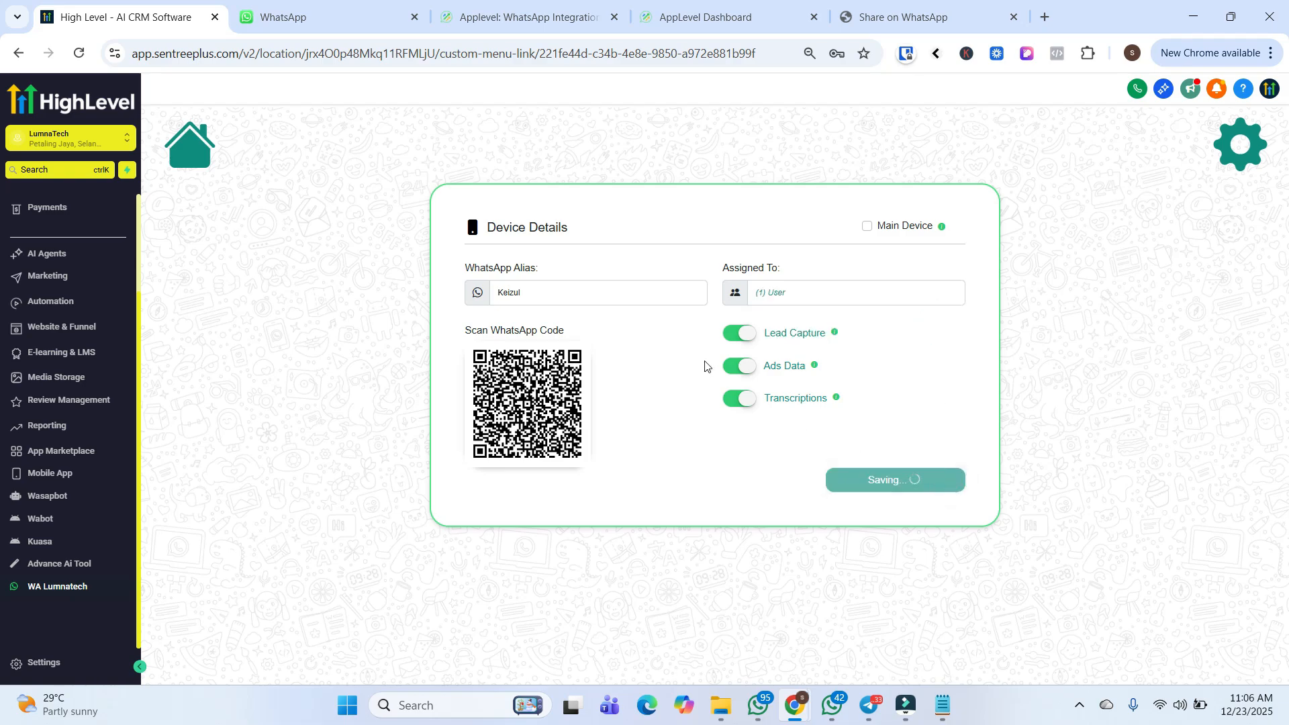
# Set the device's WhatsApp alias to the assigned staff member's first name, save it, and return to the device list.
pyautogui.doubleClick(651, 293)
pyautogui.write('Afiq A')
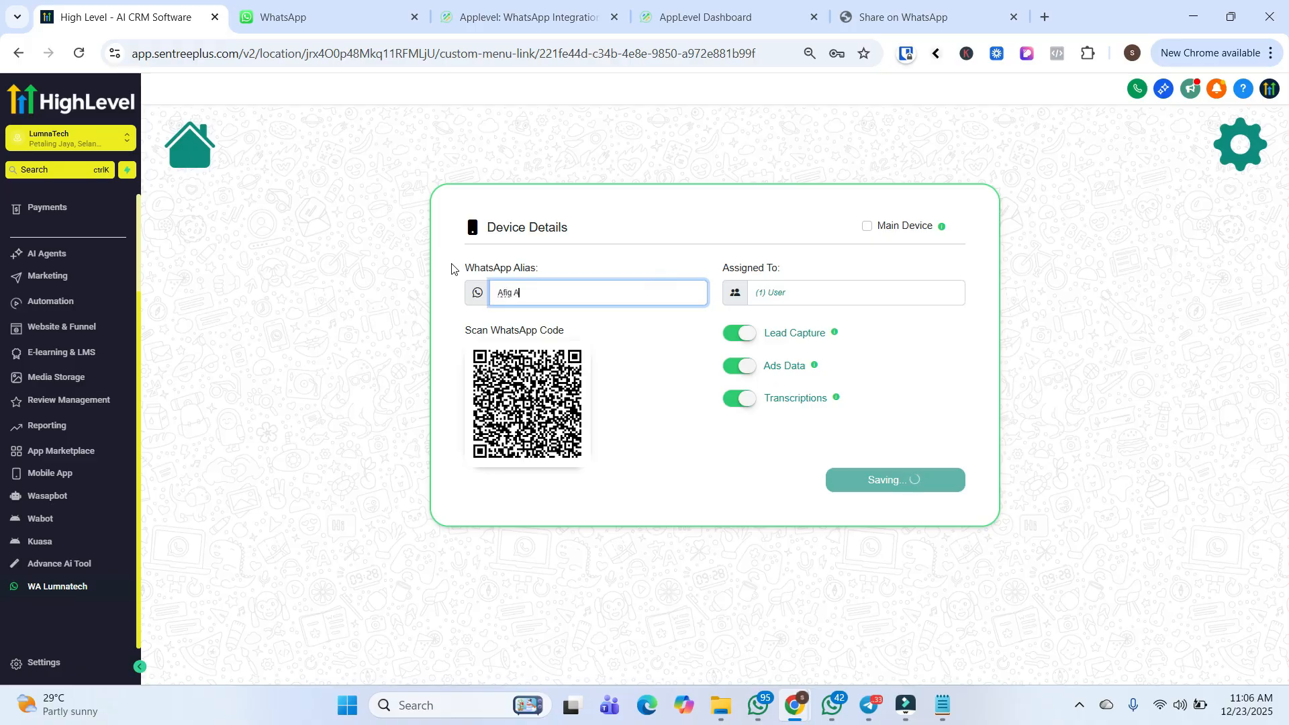
pyautogui.doubleClick(618, 301)
pyautogui.write('A')
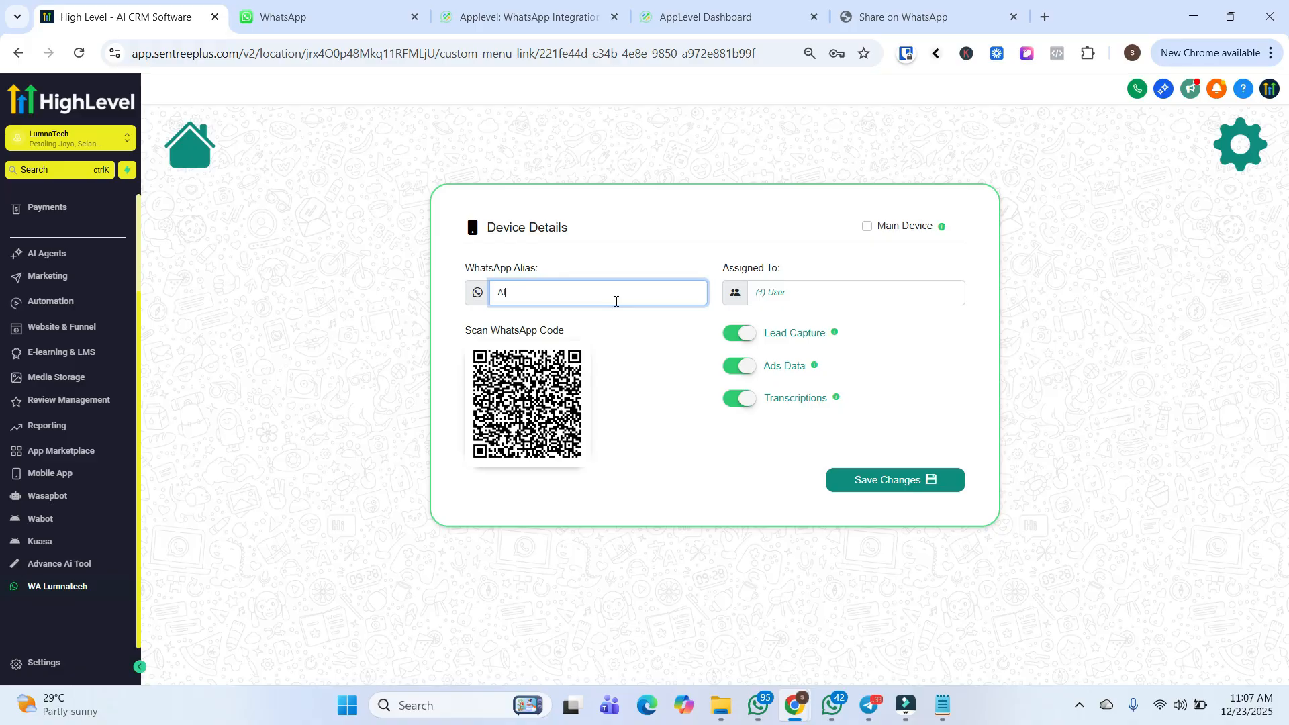
pyautogui.click(895, 481)
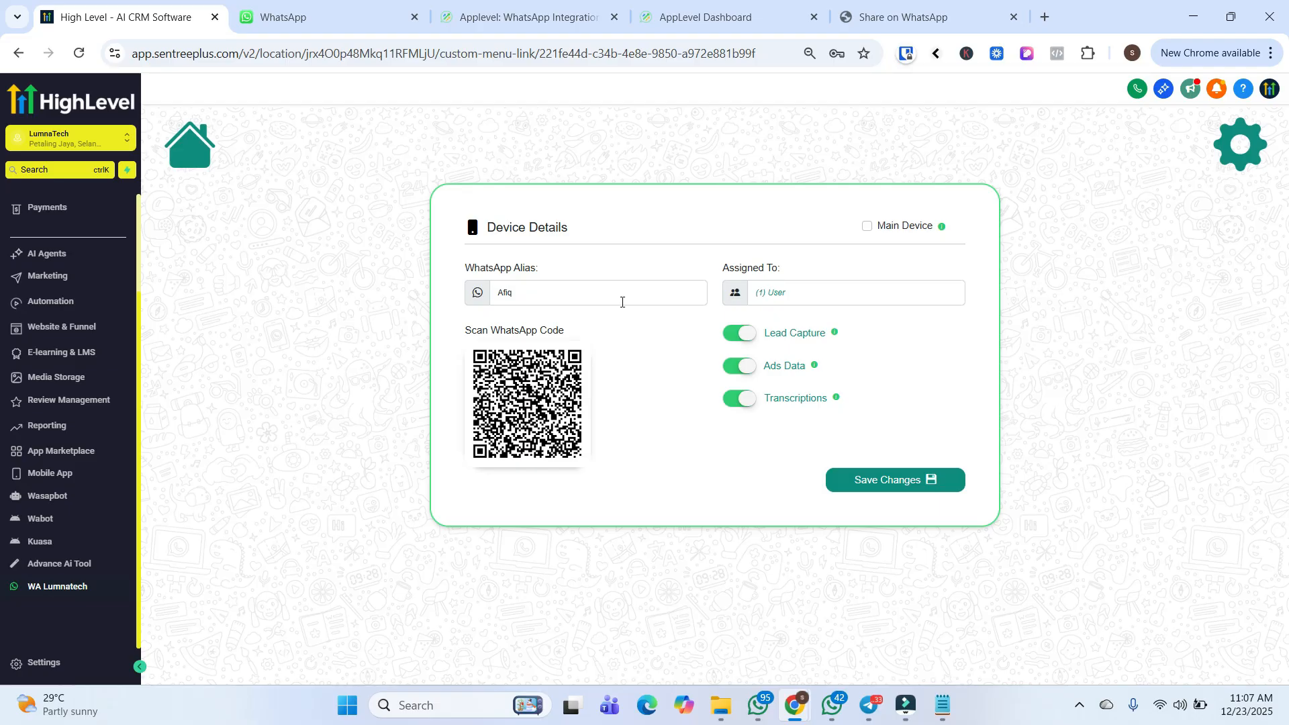
pyautogui.click(192, 154)
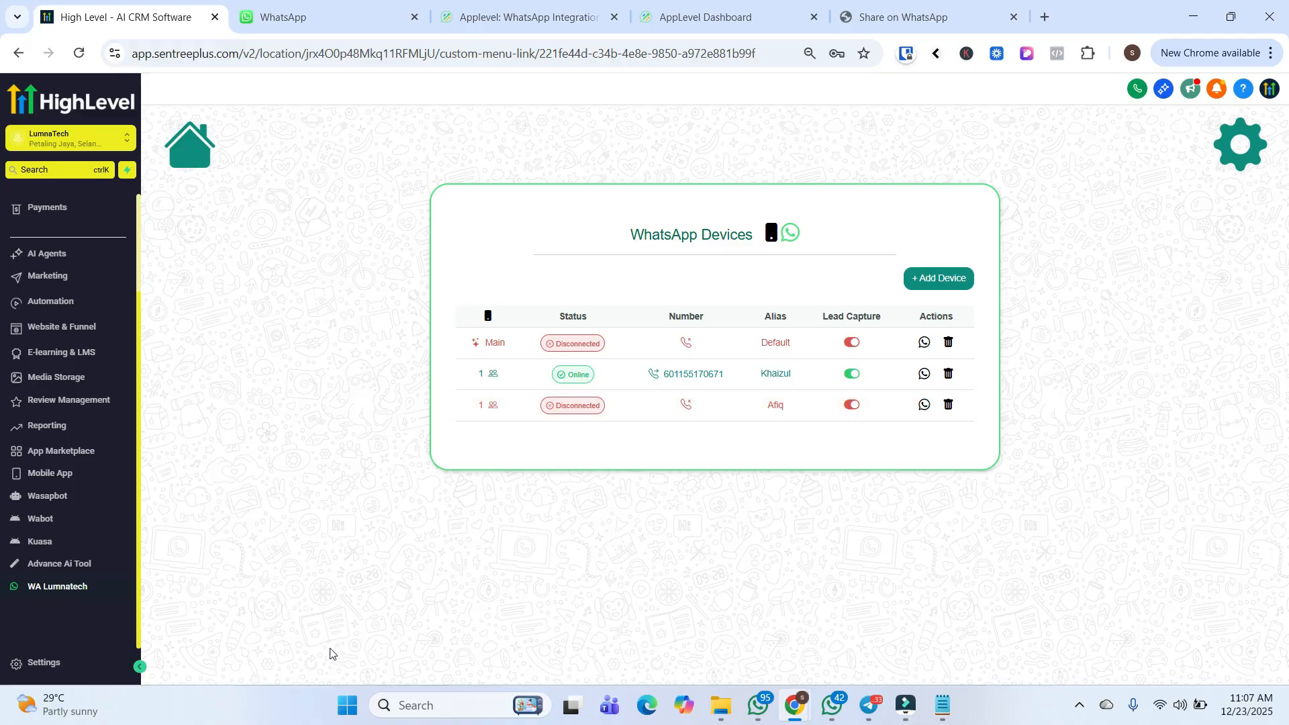
pyautogui.click(106, 304)
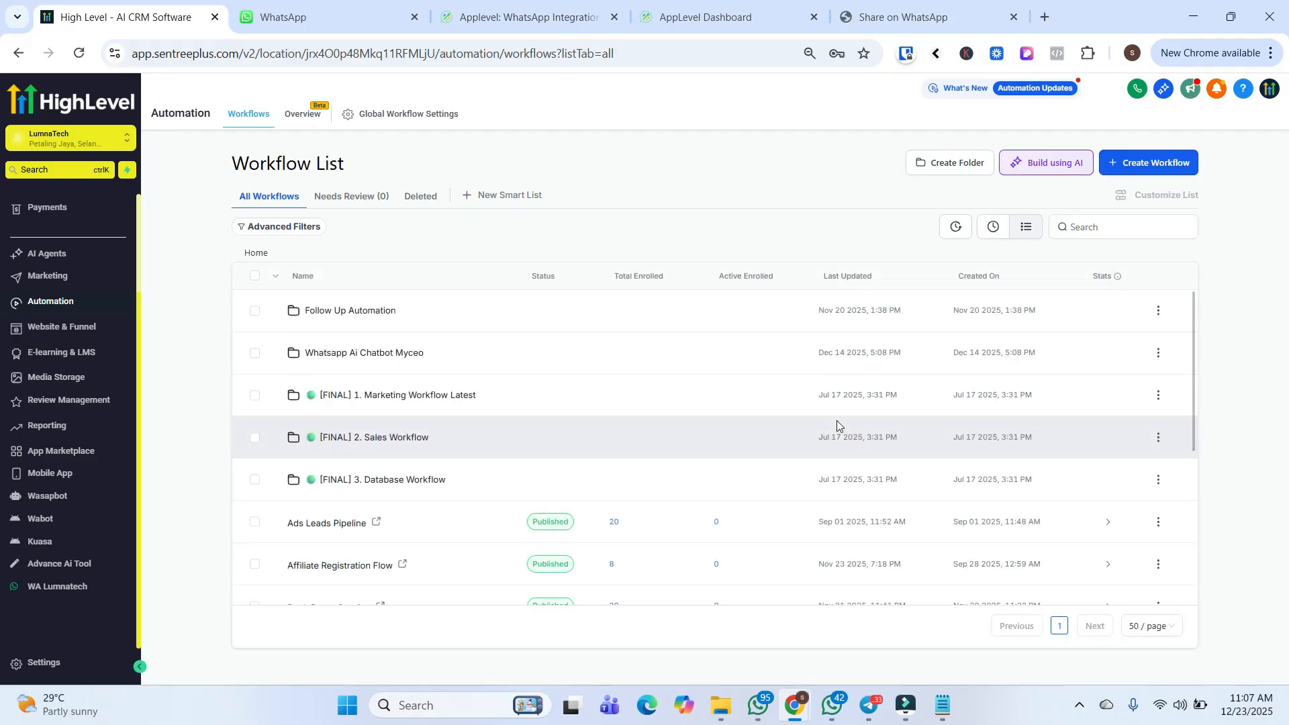
pyautogui.scroll(-5, 836, 420)
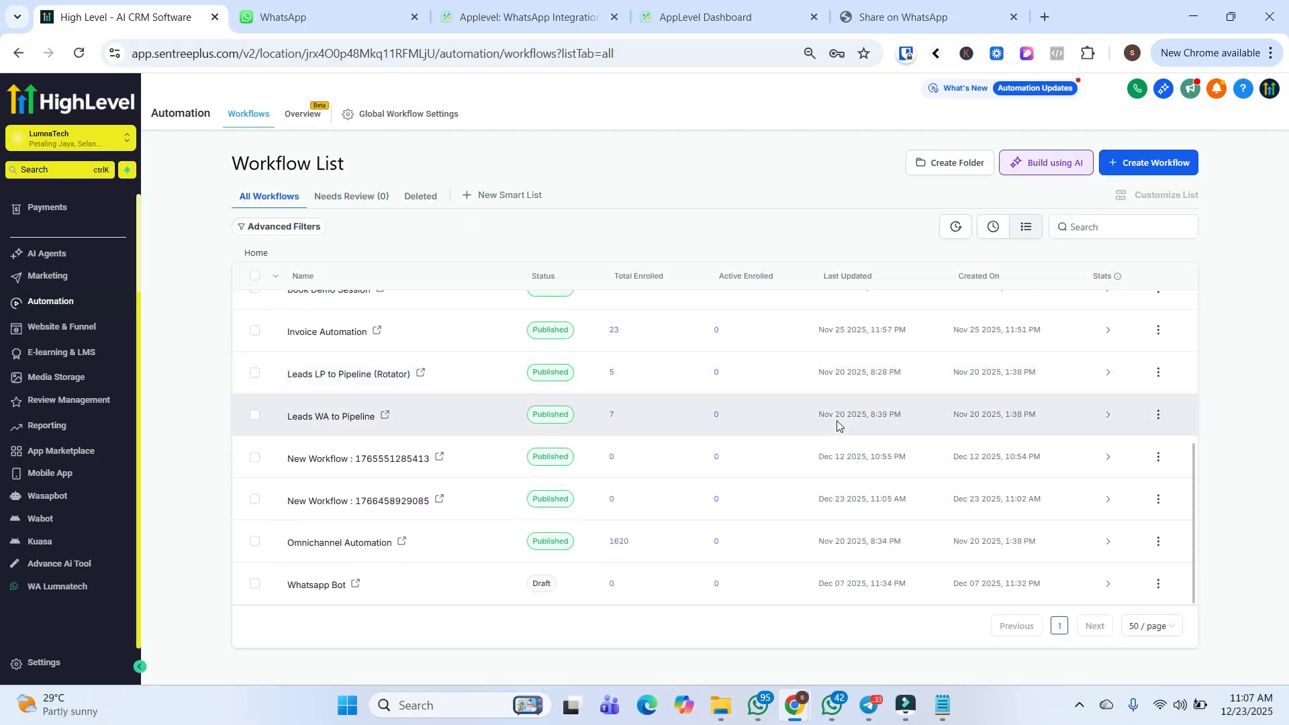
pyautogui.click(438, 457)
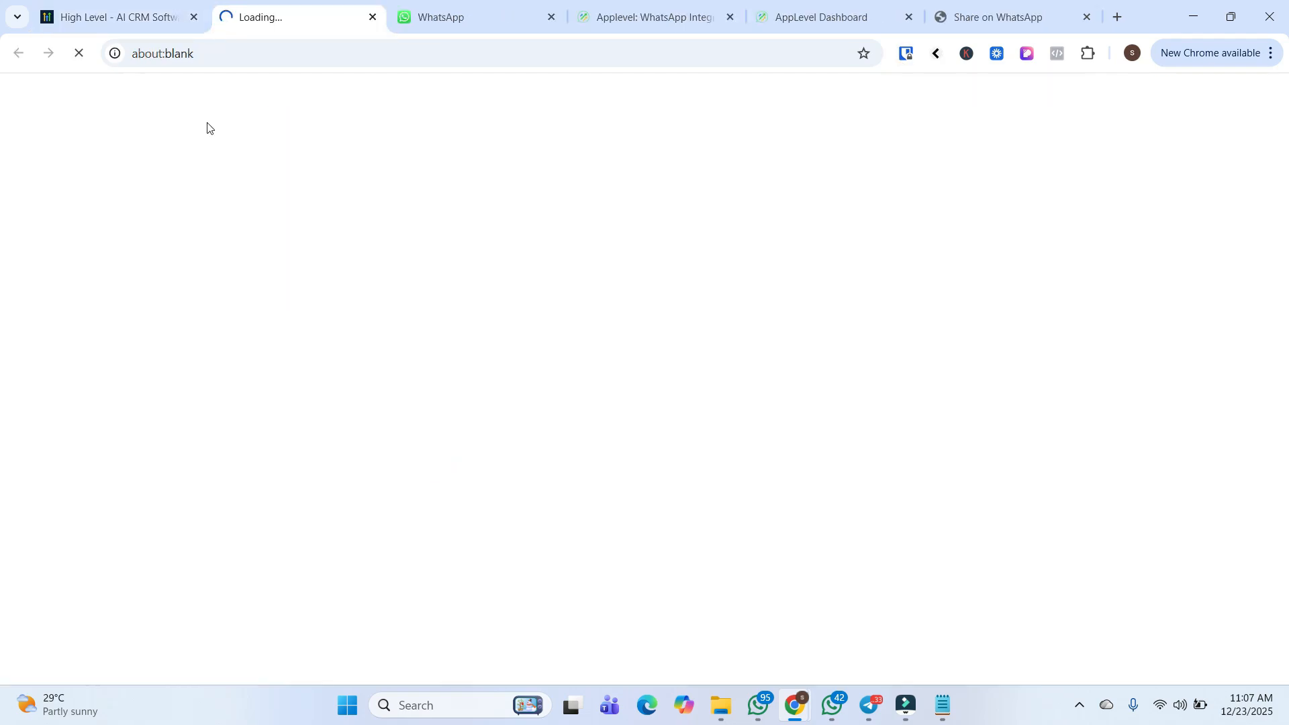
pyautogui.click(155, 24)
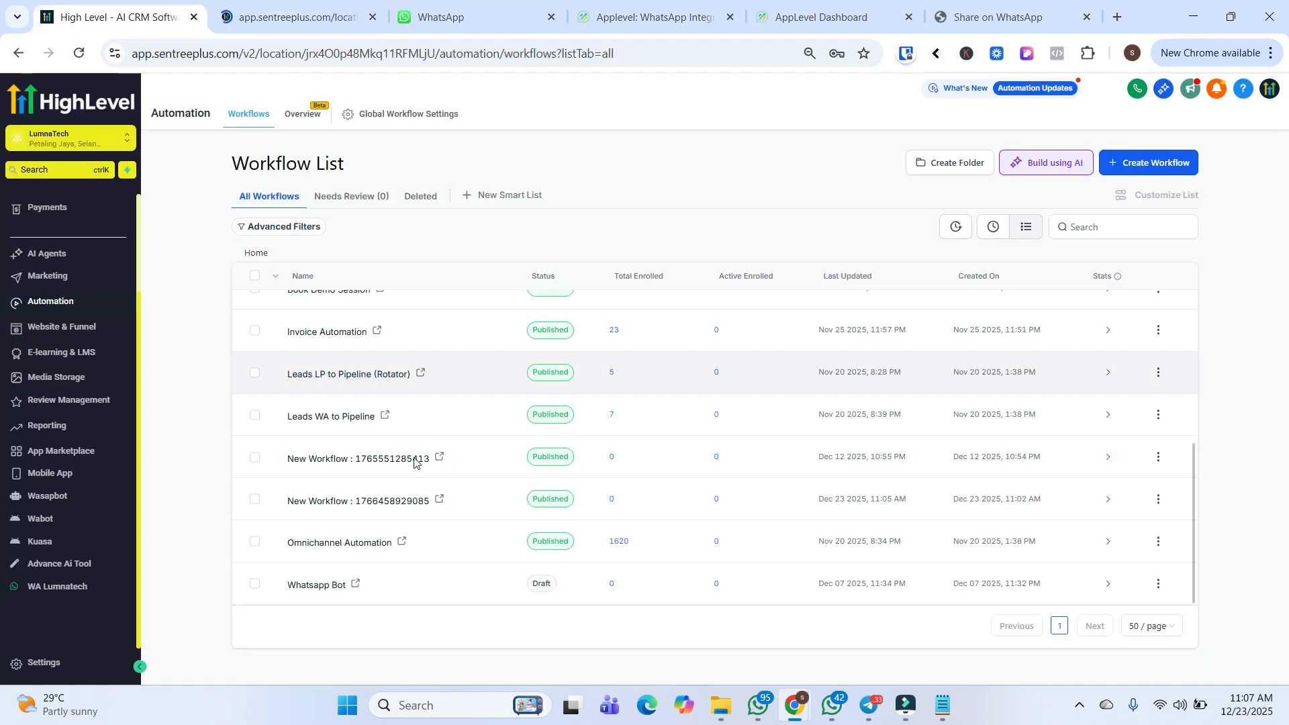
pyautogui.click(440, 499)
pyautogui.click(417, 7)
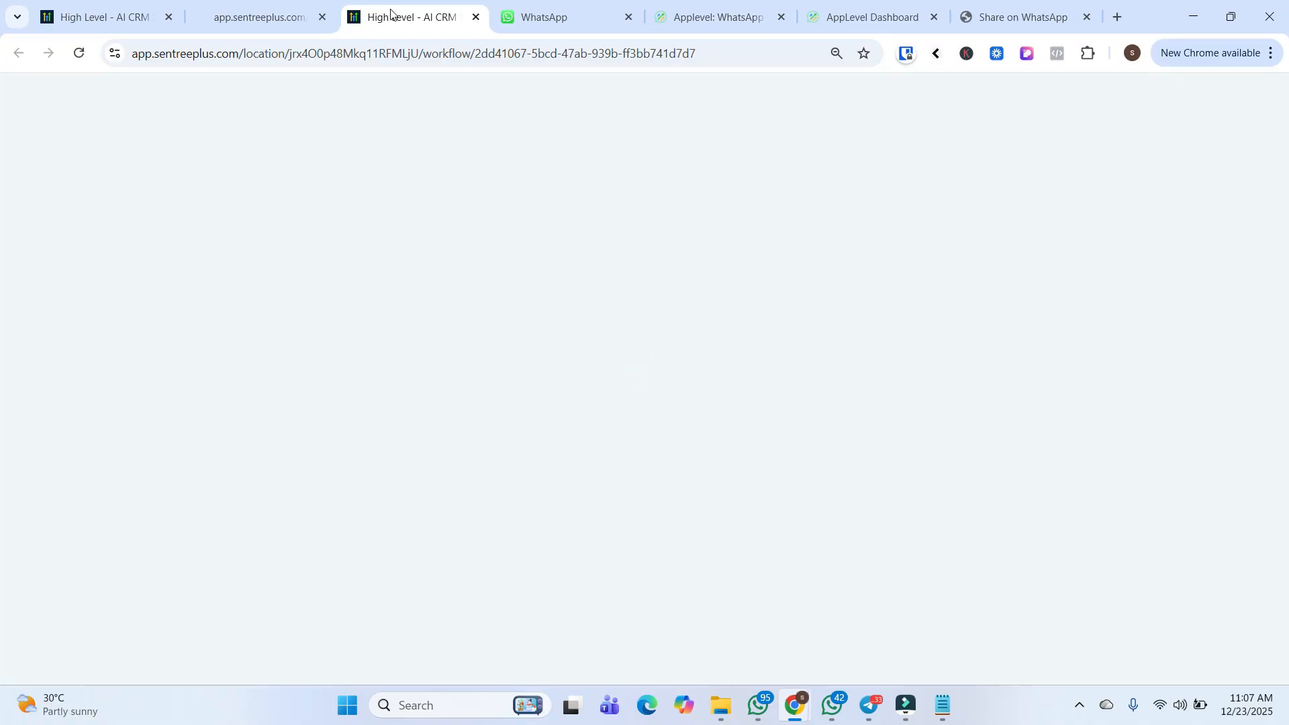
# Check both open workflows, close the one with the Form Submitted trigger, and return to the Customer Replied workflow.
pyautogui.click(281, 1)
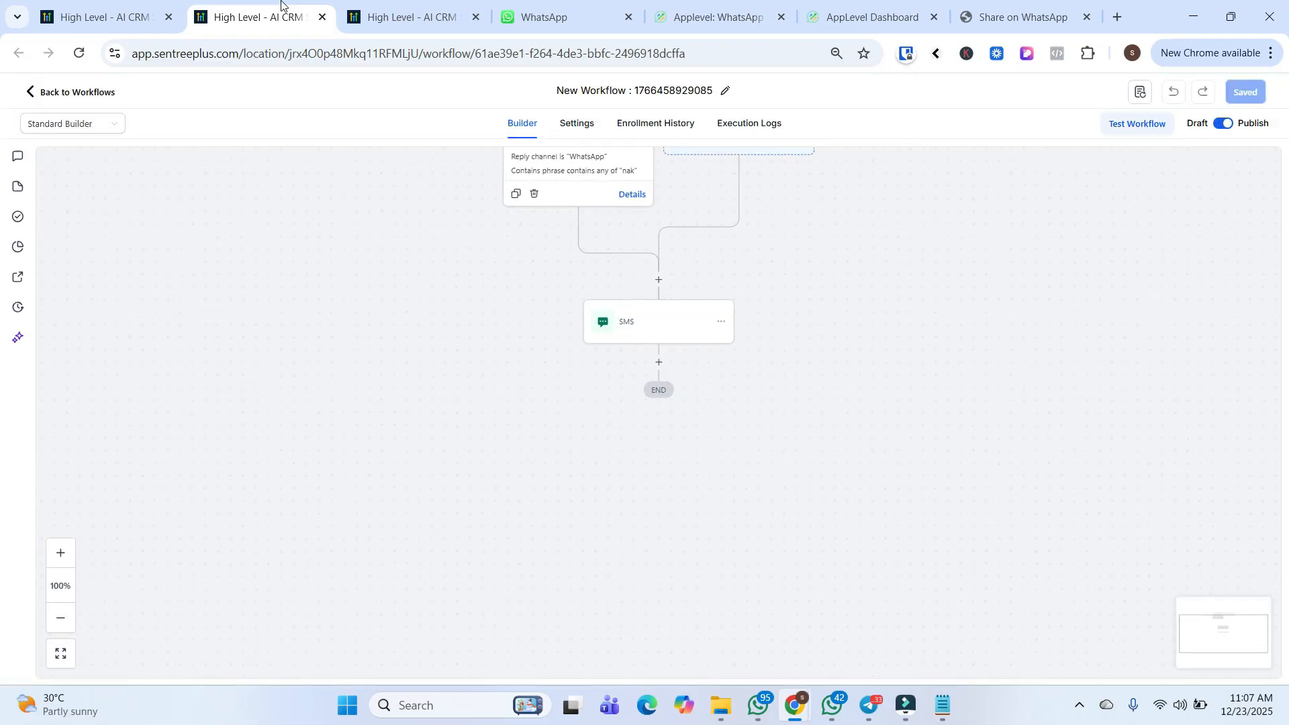
pyautogui.click(852, 262)
pyautogui.click(454, 24)
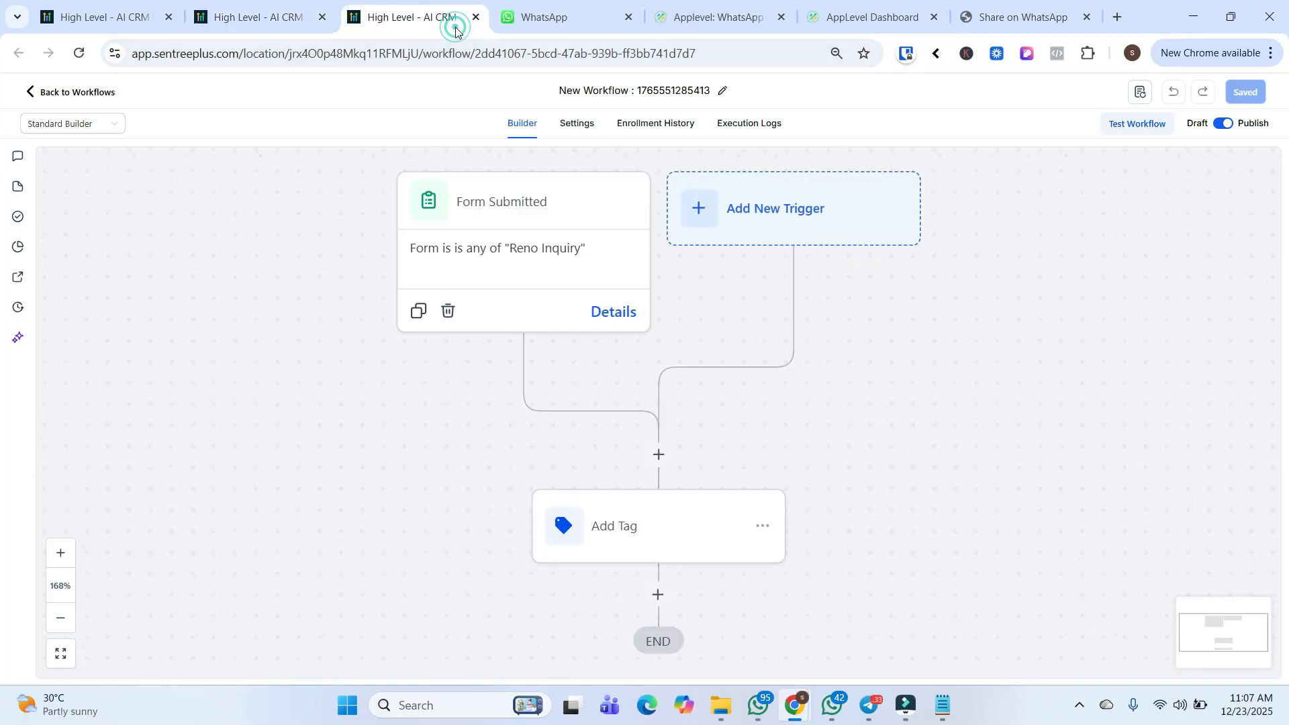
pyautogui.click(475, 18)
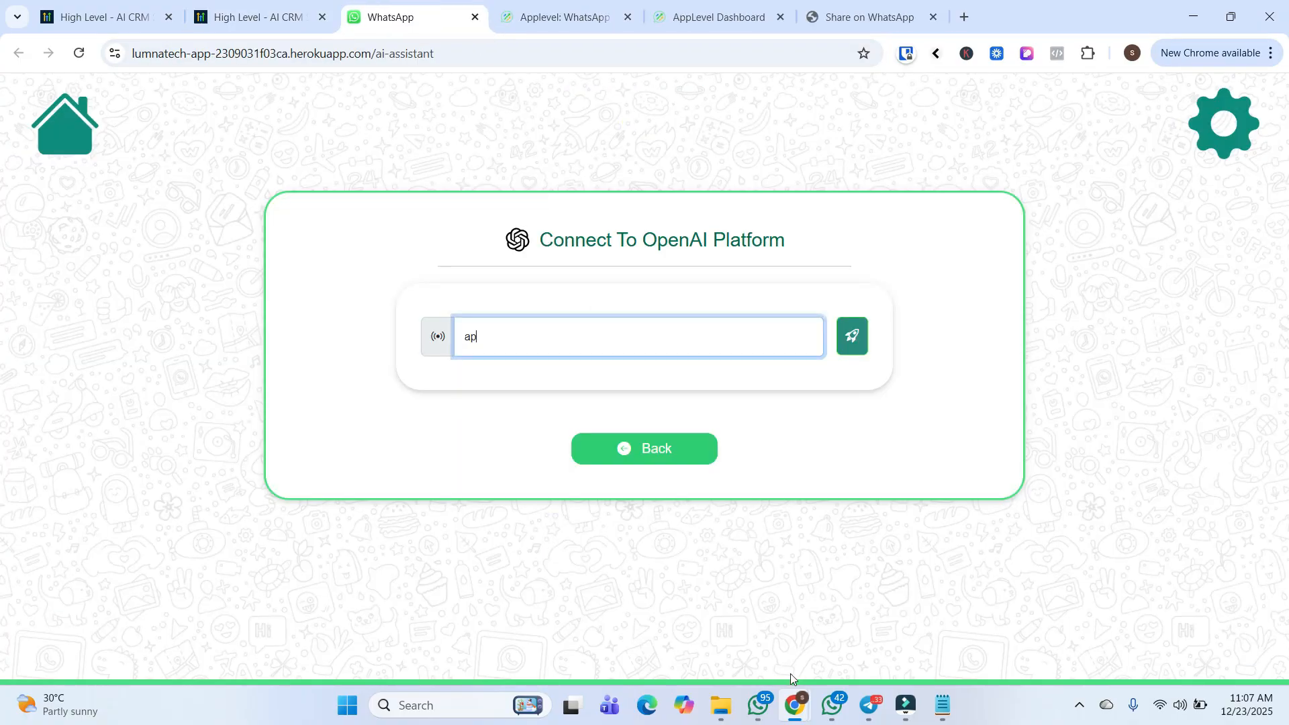
pyautogui.click(346, 20)
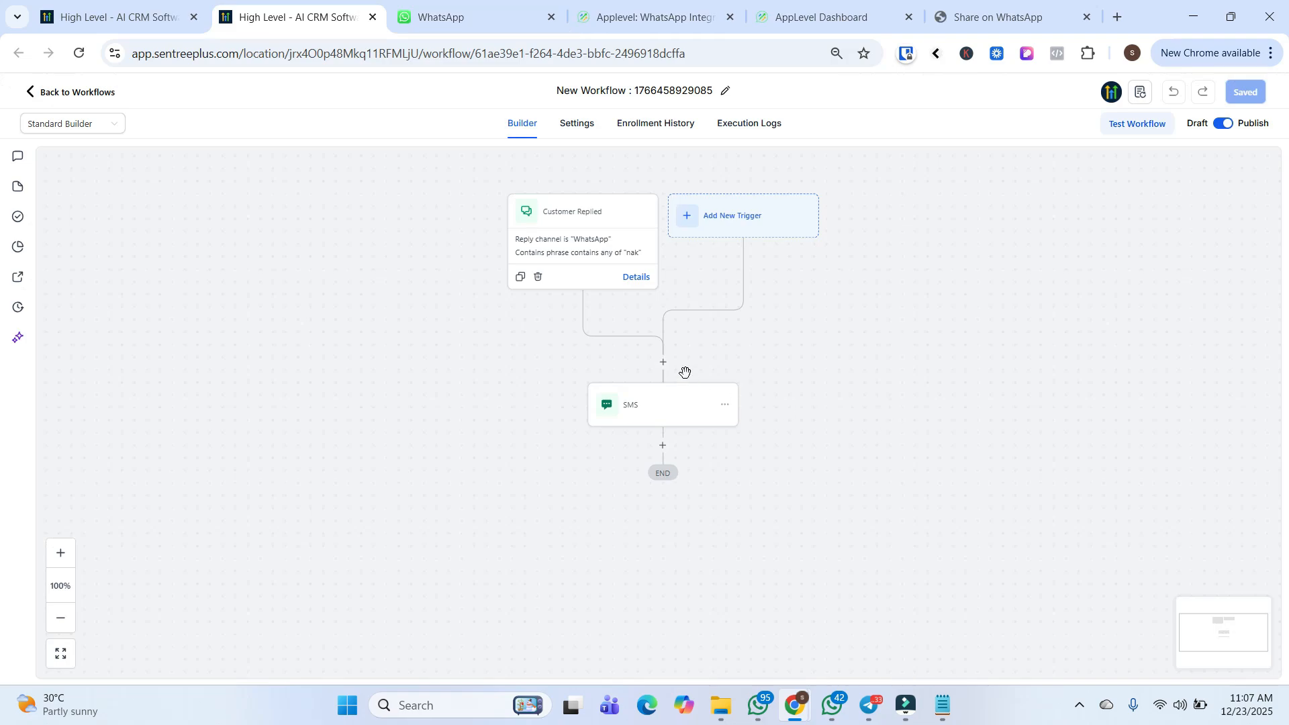
# Add an Assign To User action between the Customer Replied trigger and the SMS action.
pyautogui.click(666, 362)
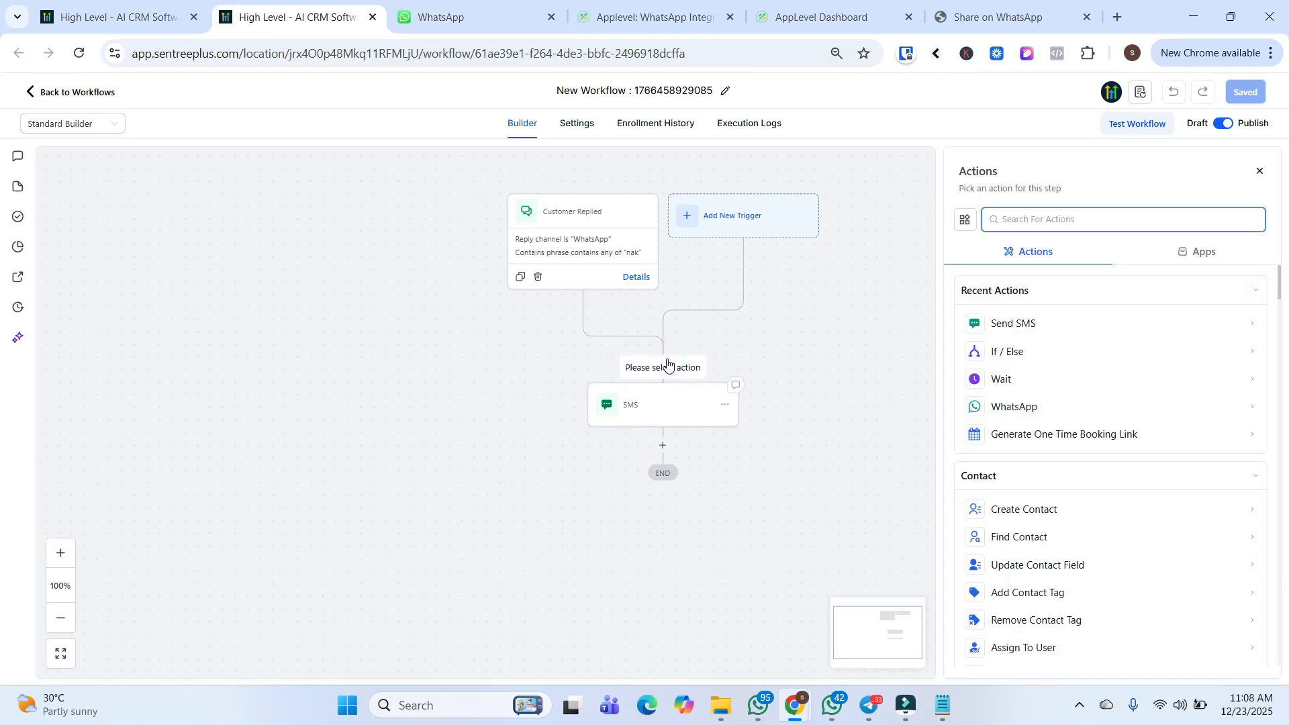
pyautogui.write('aas')
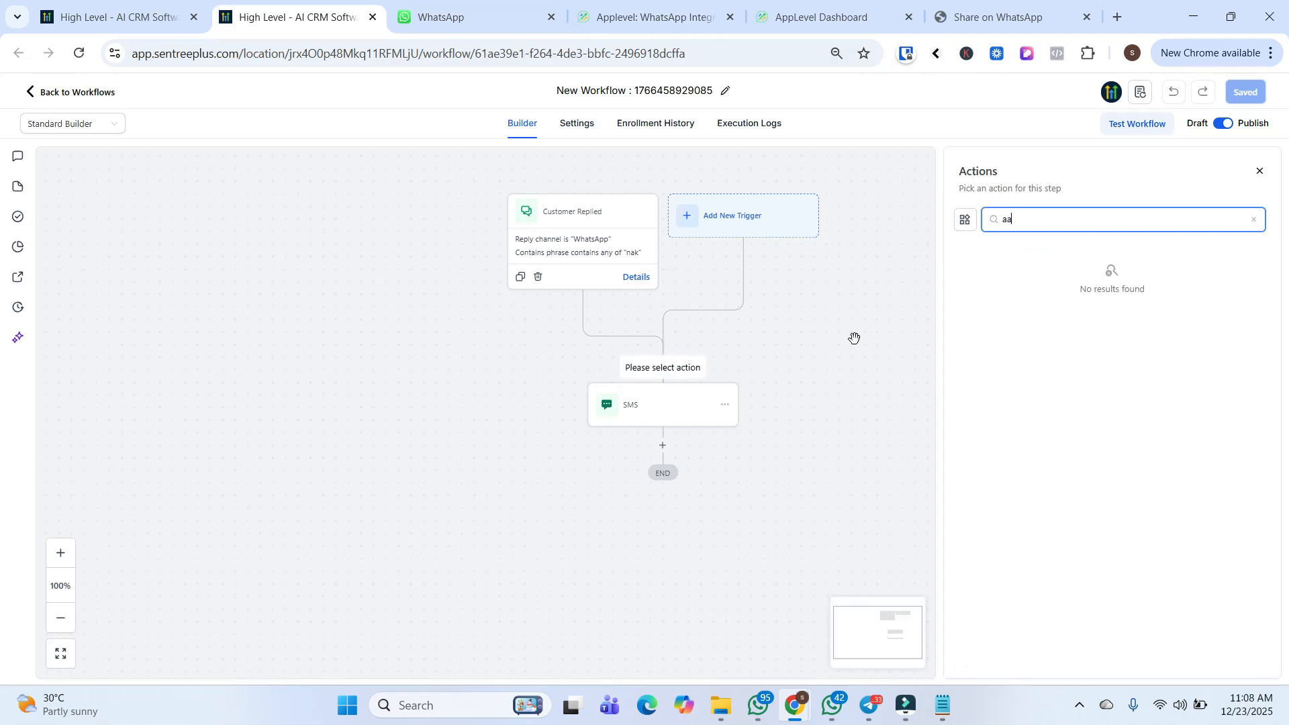
pyautogui.press('BackSpace')
pyautogui.press('BackSpace')
pyautogui.write('ss')
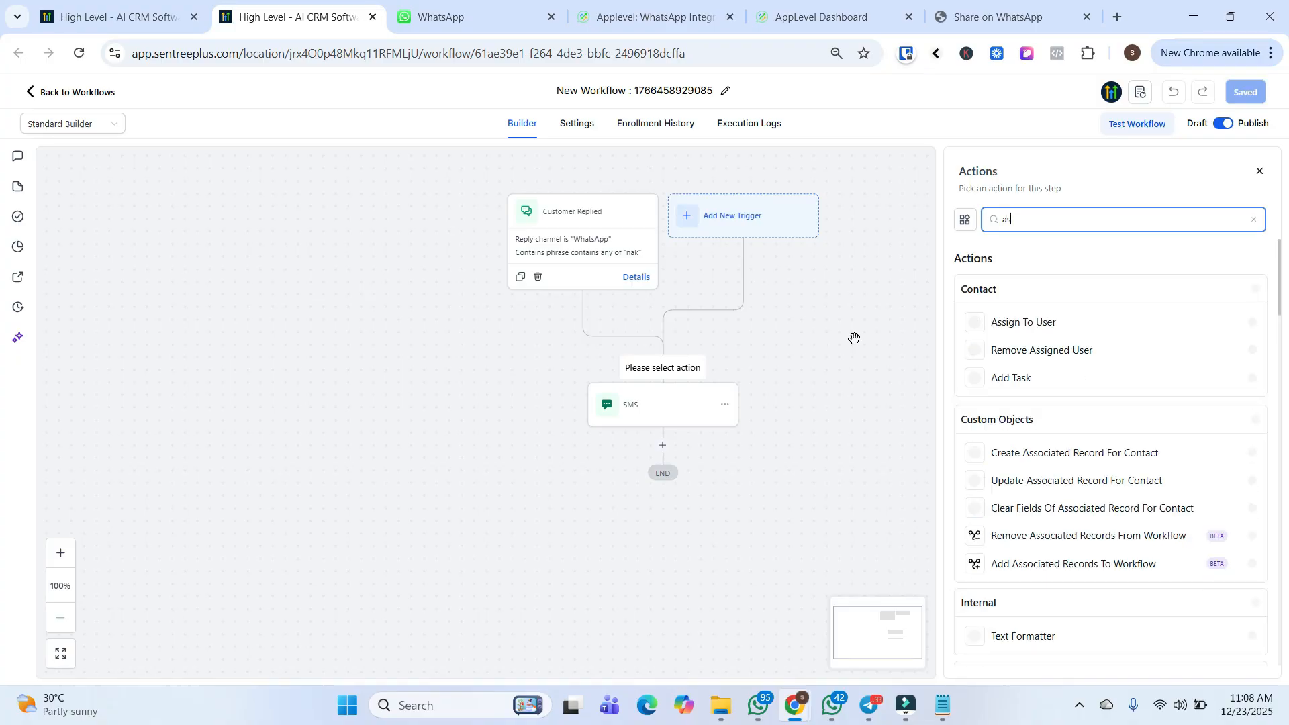
pyautogui.click(1030, 322)
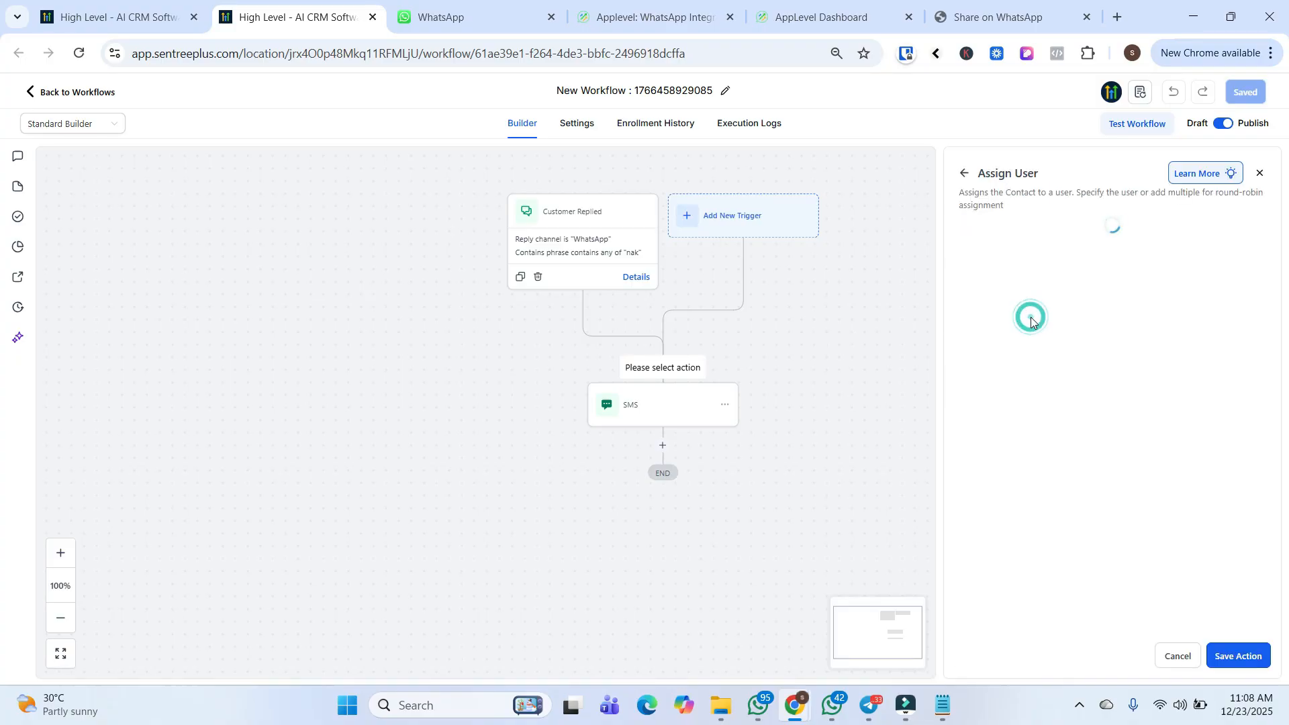
# Select both staff members as the users of the Assign User action.
pyautogui.click(1031, 321)
pyautogui.click(1031, 342)
pyautogui.click(1036, 364)
pyautogui.click(1096, 455)
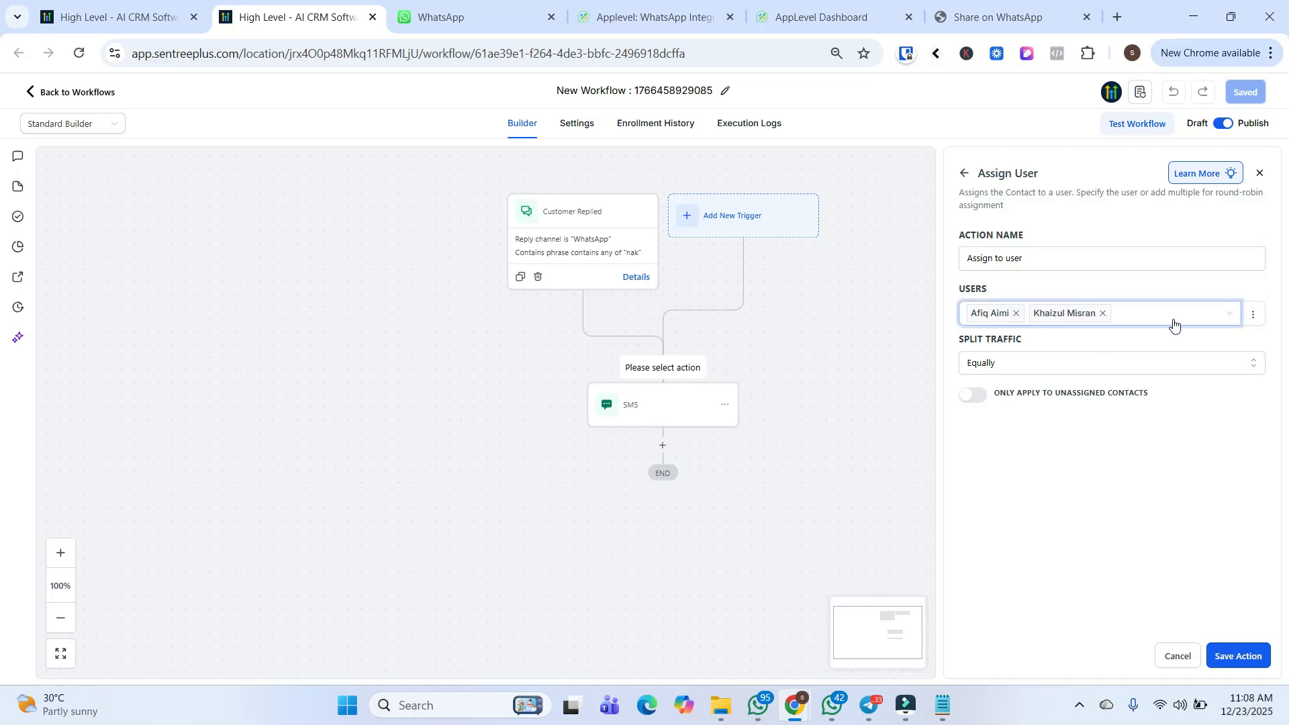
# Split the assigned traffic unevenly with a weightage of 2 for the first staff member, and save the Assign User action.
pyautogui.click(1047, 364)
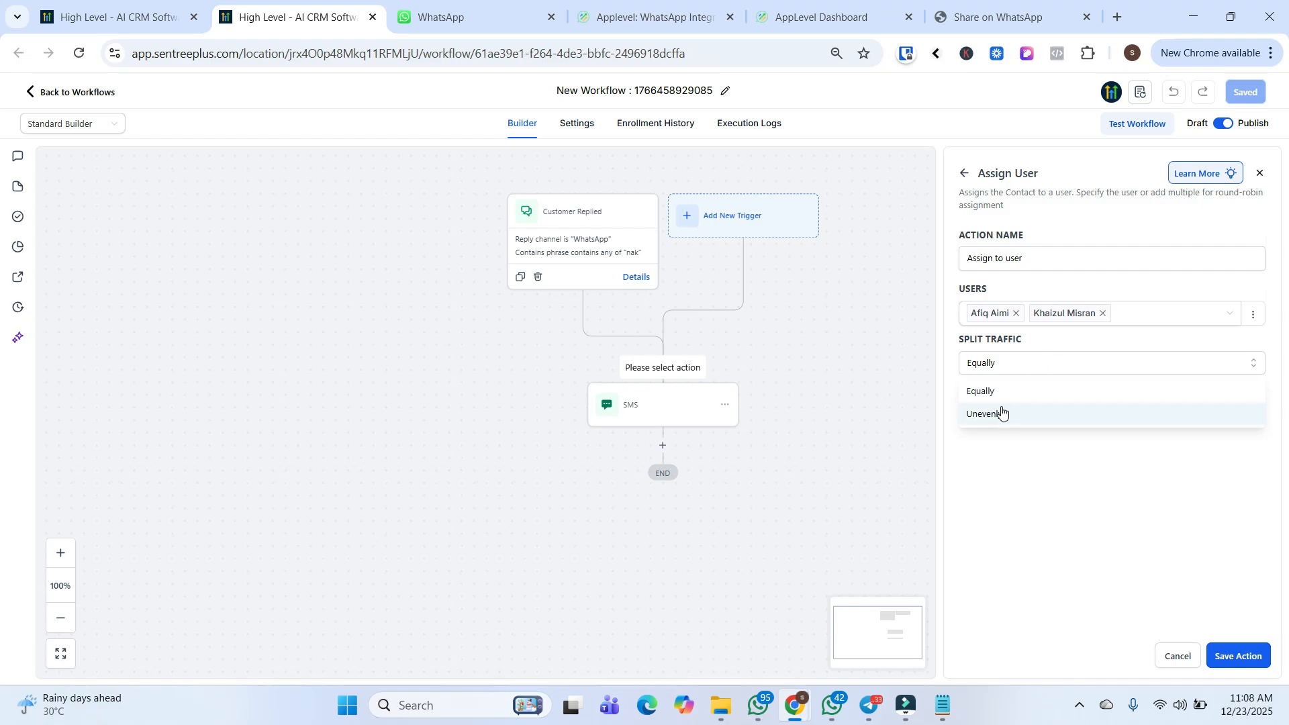
pyautogui.click(1001, 412)
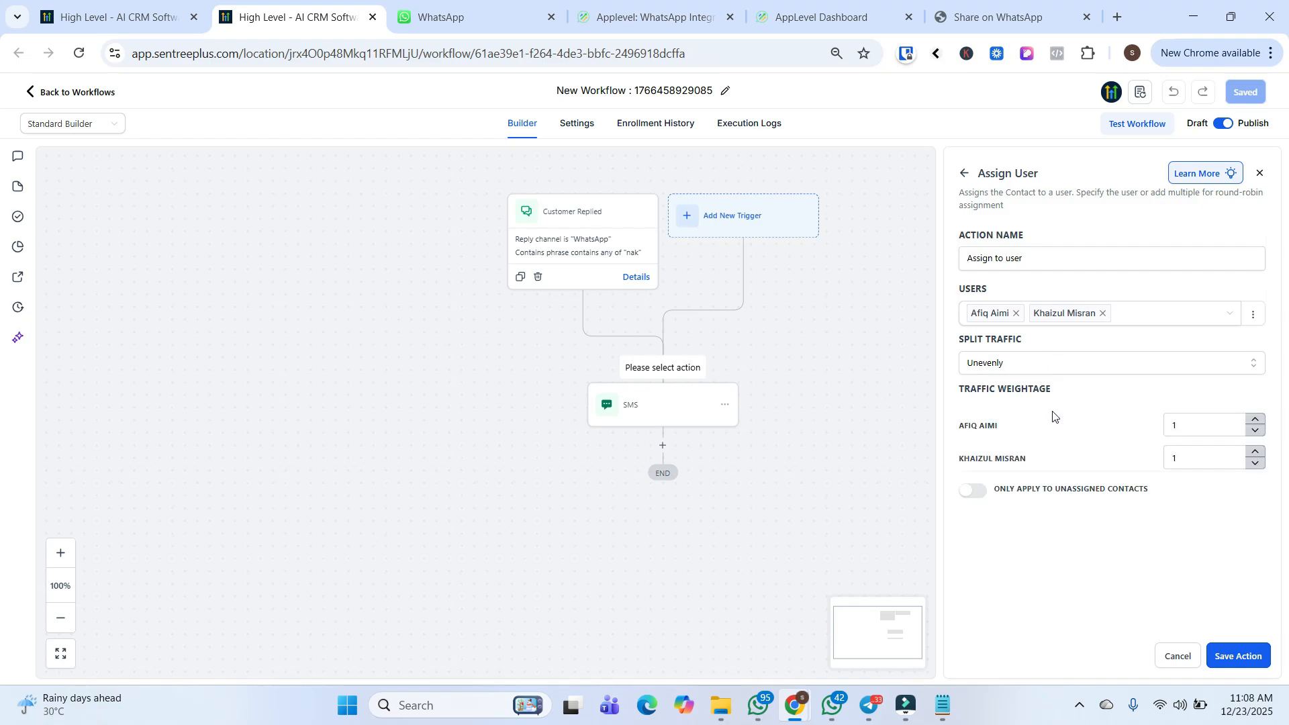
pyautogui.click(1176, 421)
pyautogui.doubleClick(1170, 421)
pyautogui.click(1206, 529)
pyautogui.click(1238, 656)
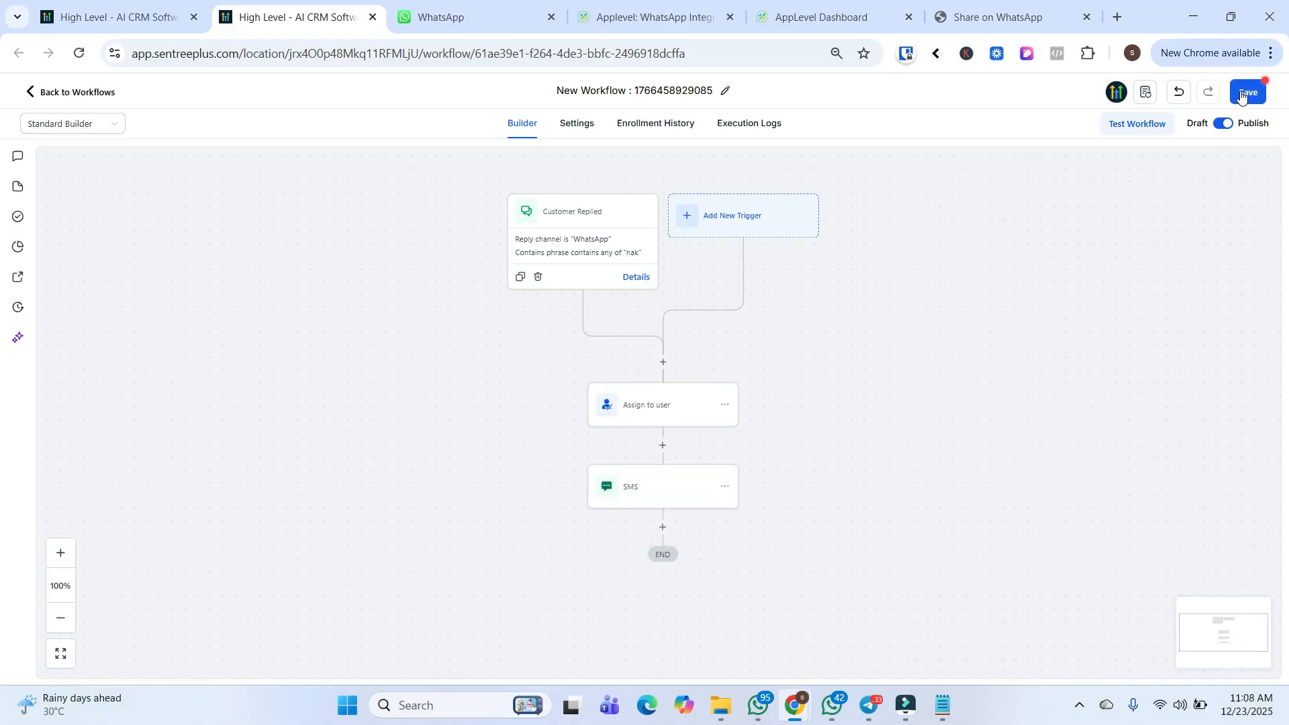
# Review the SMS action's message and the user settings of the Assign to user action.
pyautogui.click(703, 495)
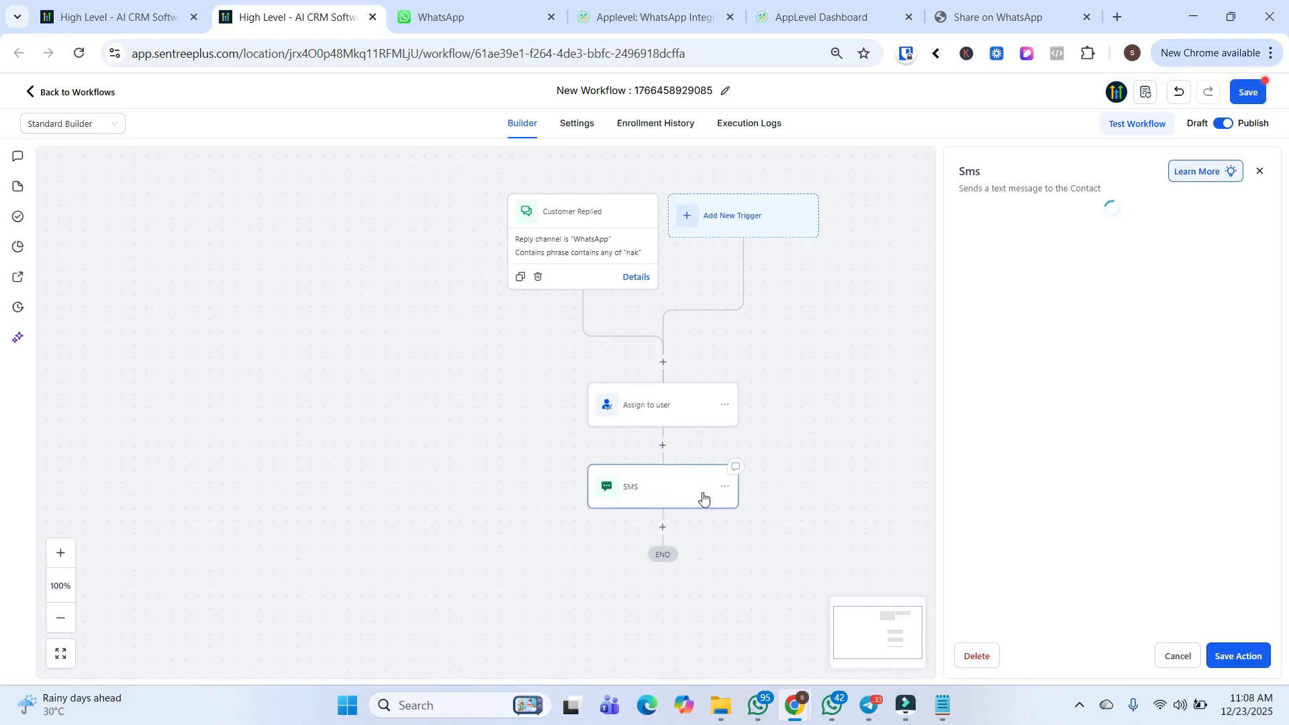
pyautogui.moveTo(997, 423); pyautogui.dragTo(958, 423)
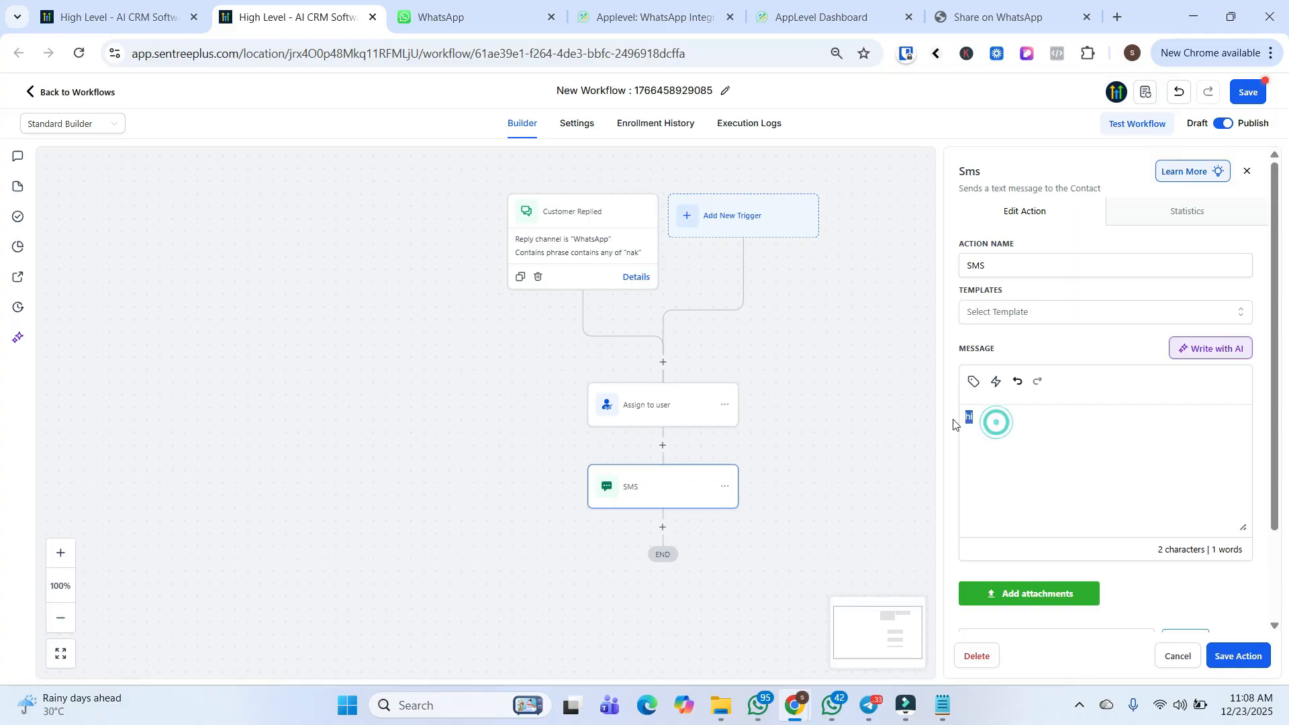
pyautogui.click(656, 424)
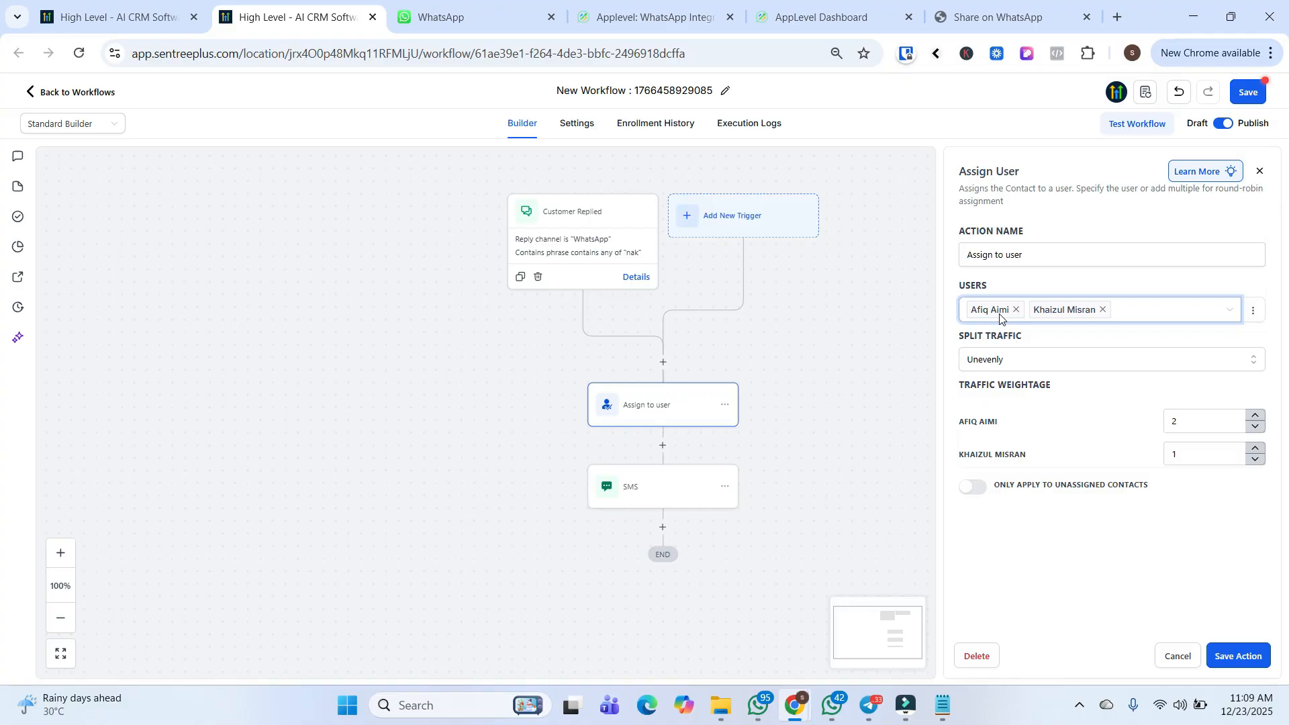
# Return to the browser tab with the workflow list and open the WA Lumnatech page.
pyautogui.click(123, 19)
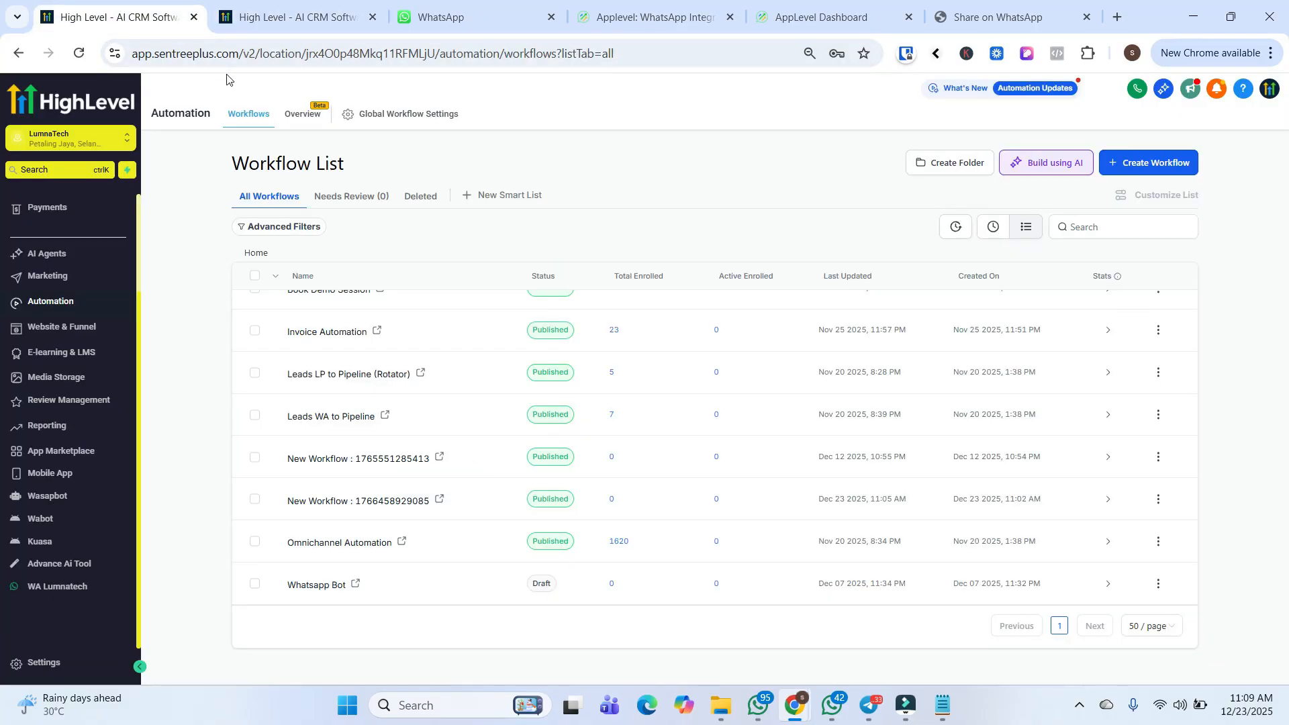
pyautogui.click(91, 585)
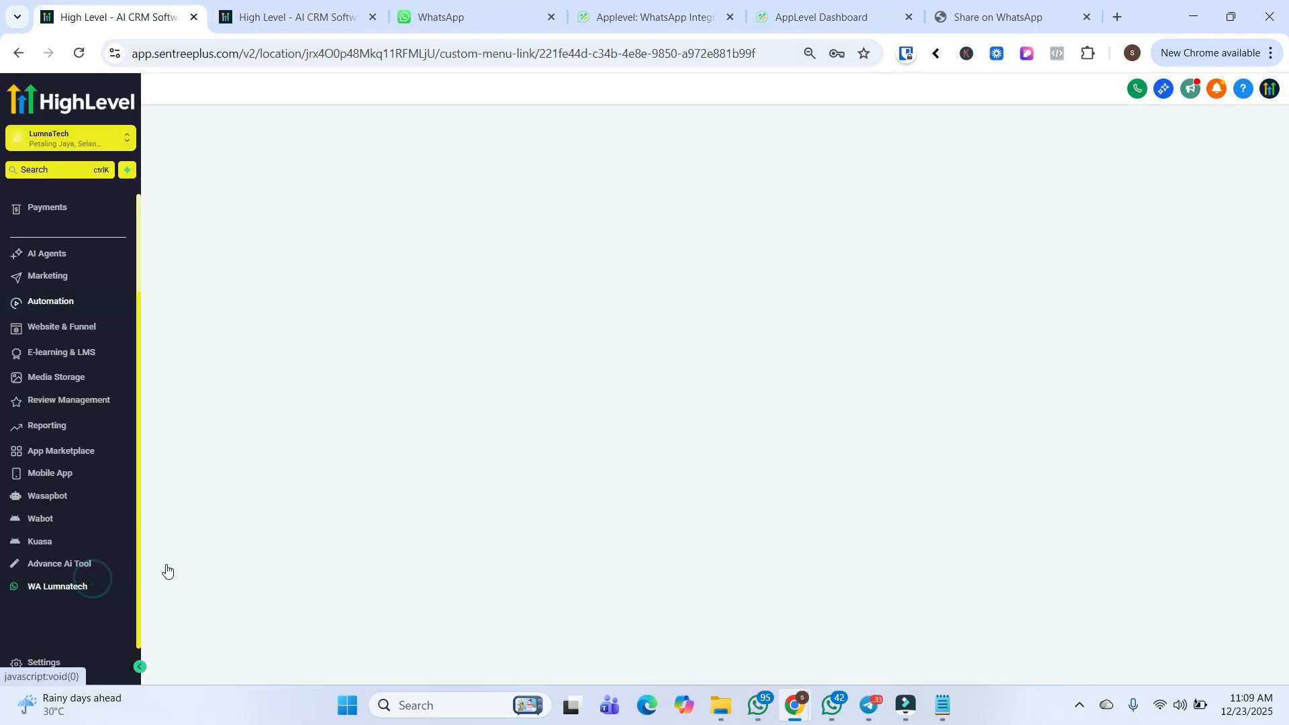